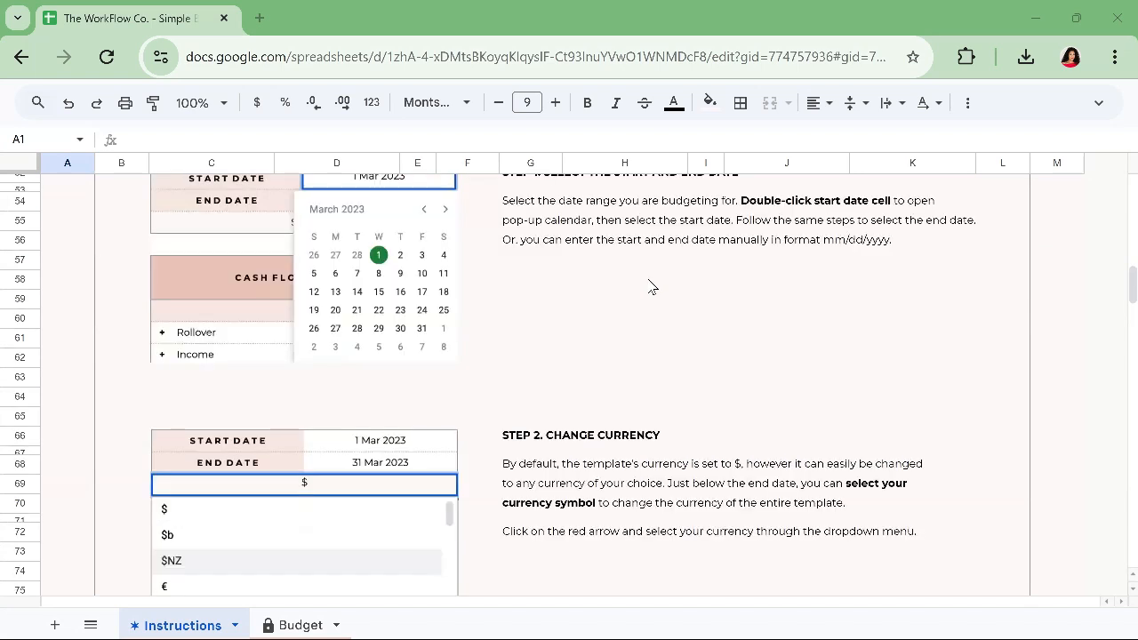
- Read through the Instructions sheet's setup steps and help topics, including the link in the contact section
scroll(650, 286, "down", 3)
scroll(650, 286, "down", 2)
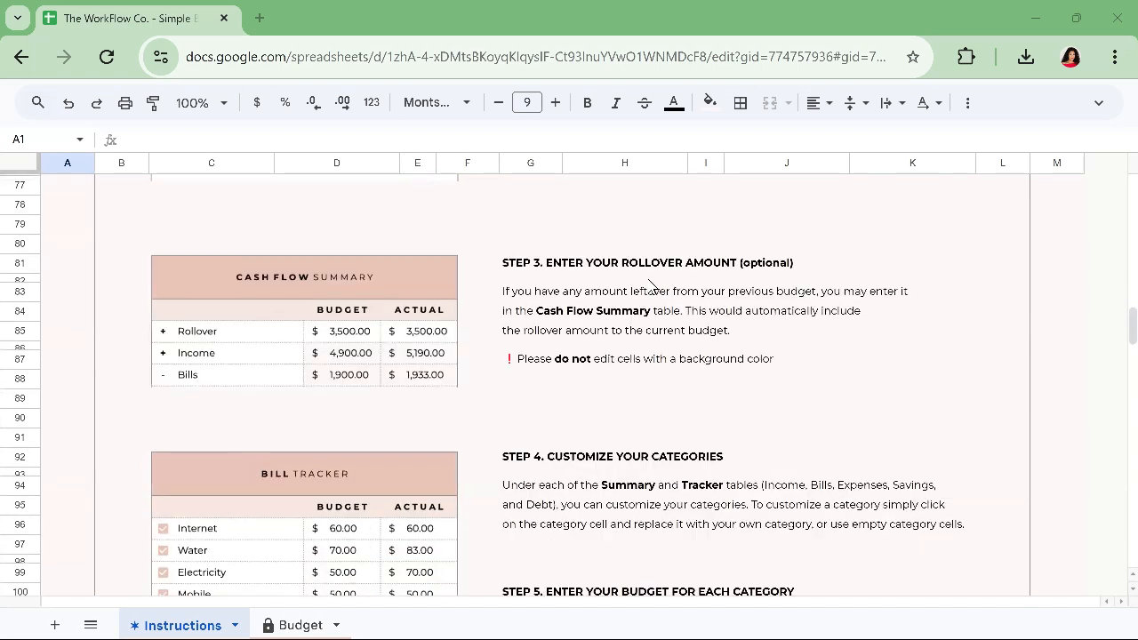
scroll(649, 286, "down", 10)
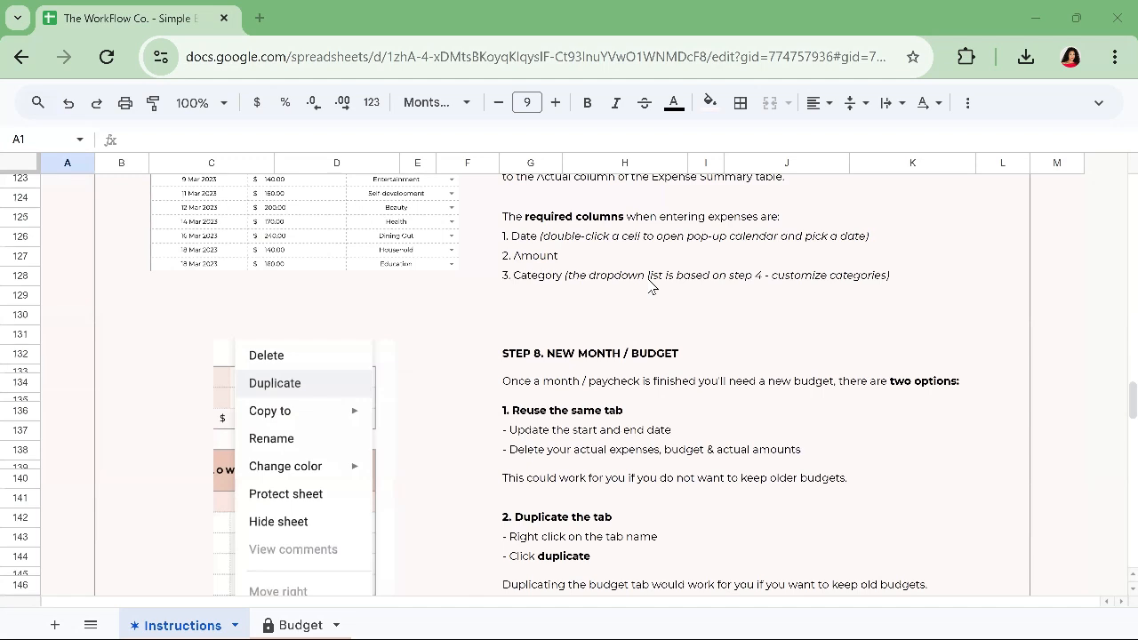
scroll(628, 236, "down", 10)
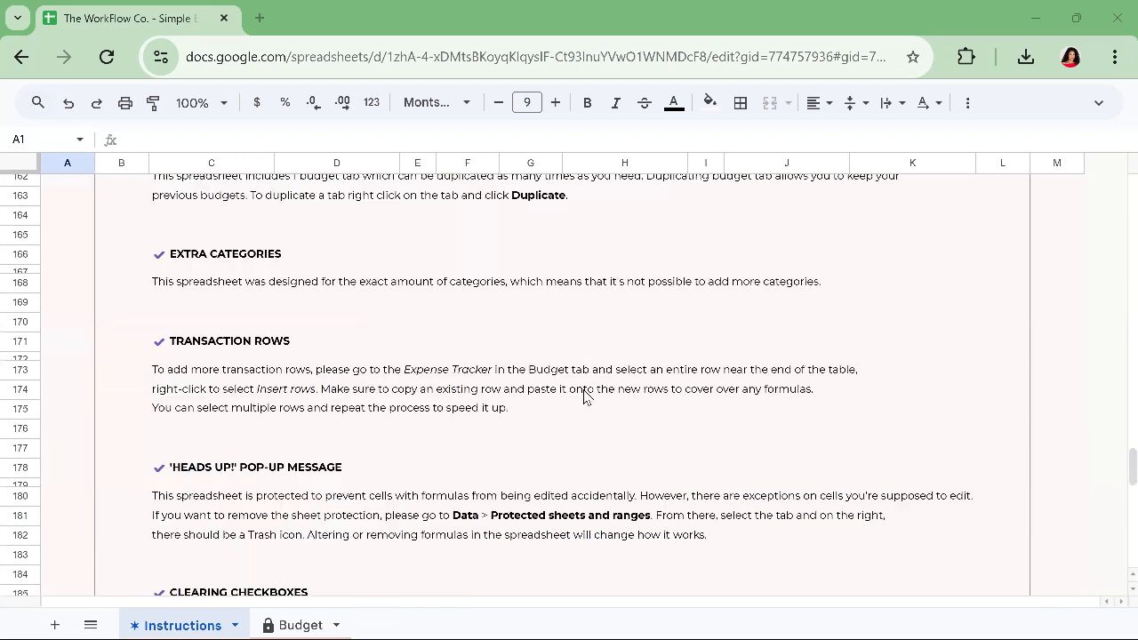
scroll(584, 396, "down", 5)
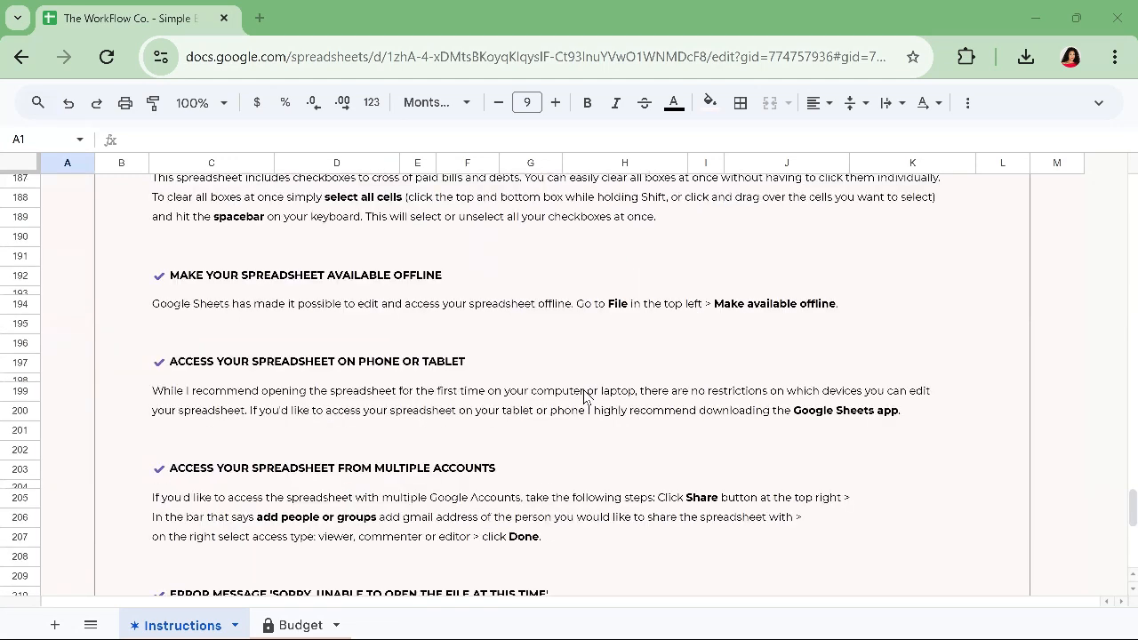
scroll(258, 433, "down", 4)
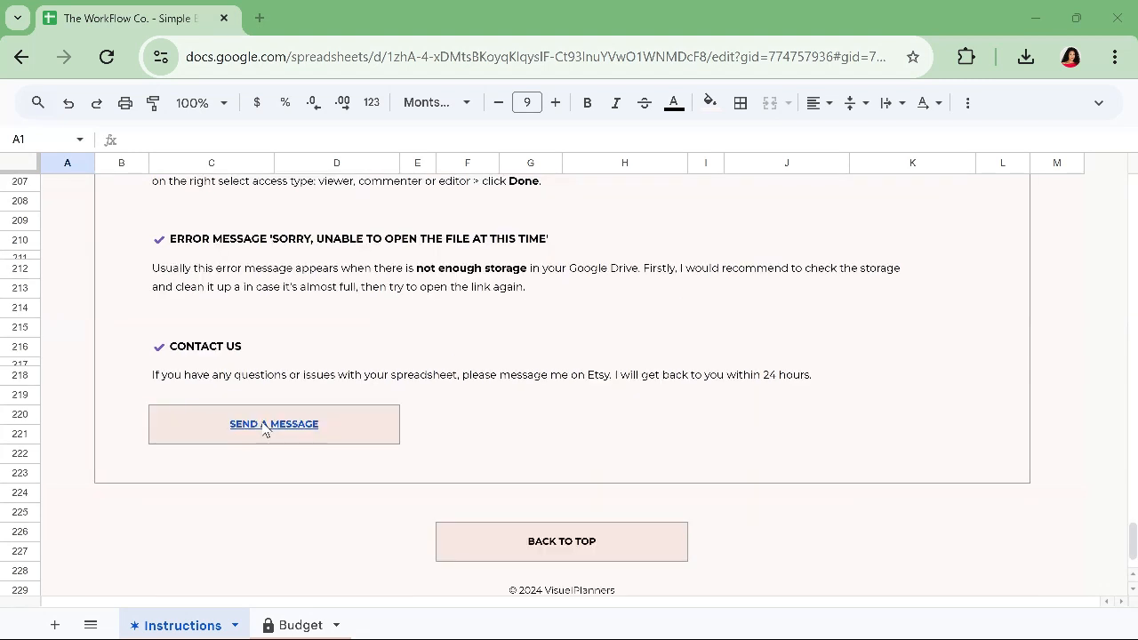
left_click(290, 433)
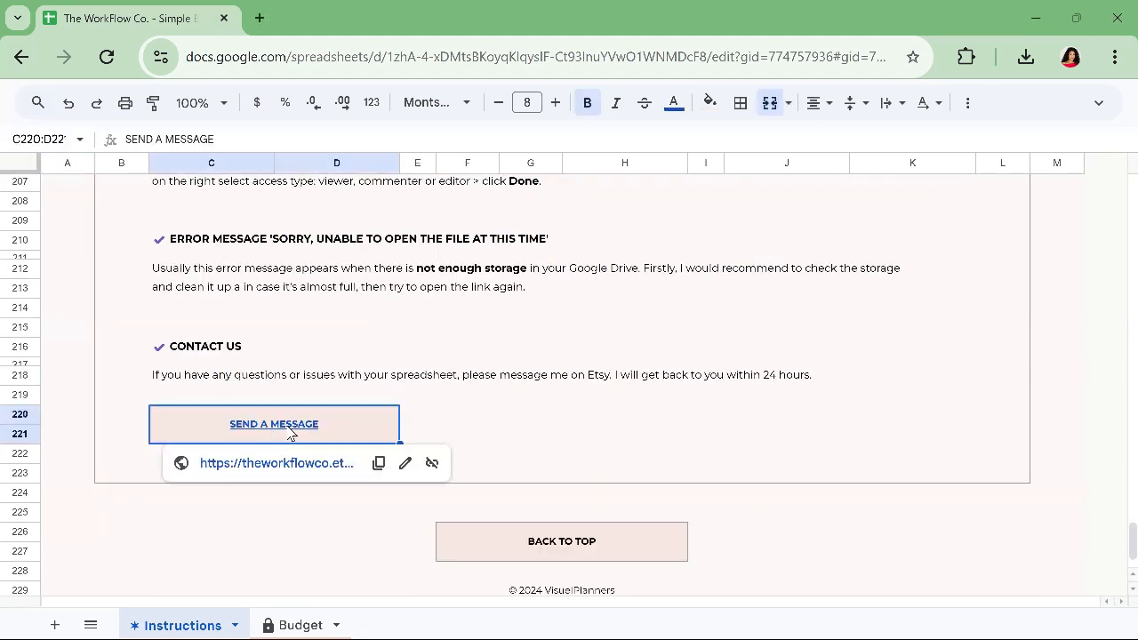
left_click(635, 415)
scroll(635, 412, "up", 5)
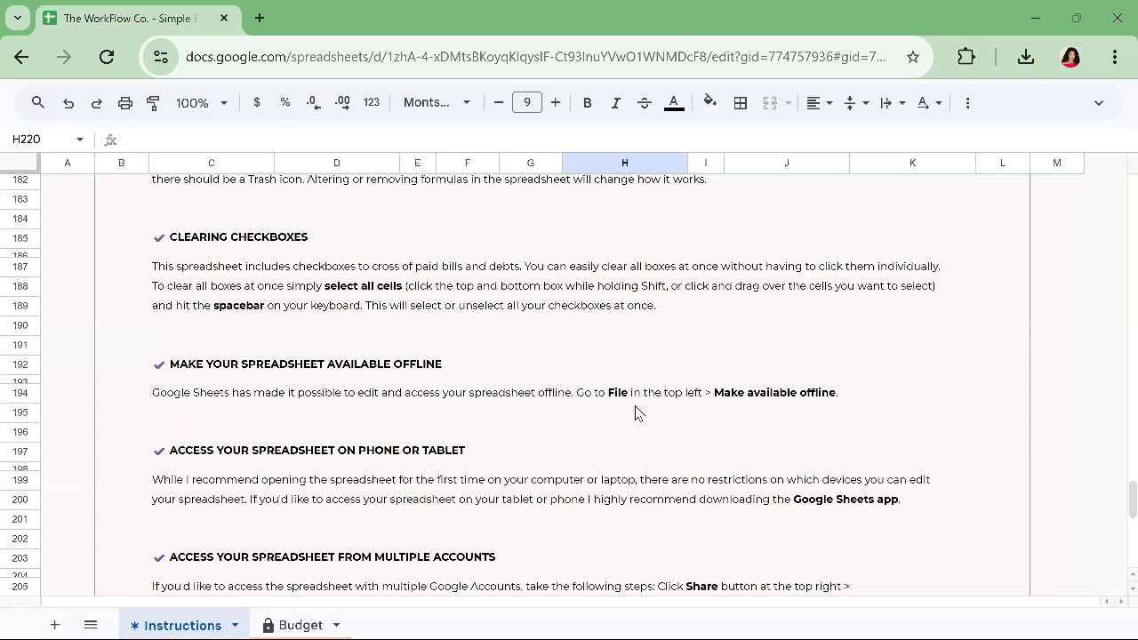
scroll(634, 412, "up", 15)
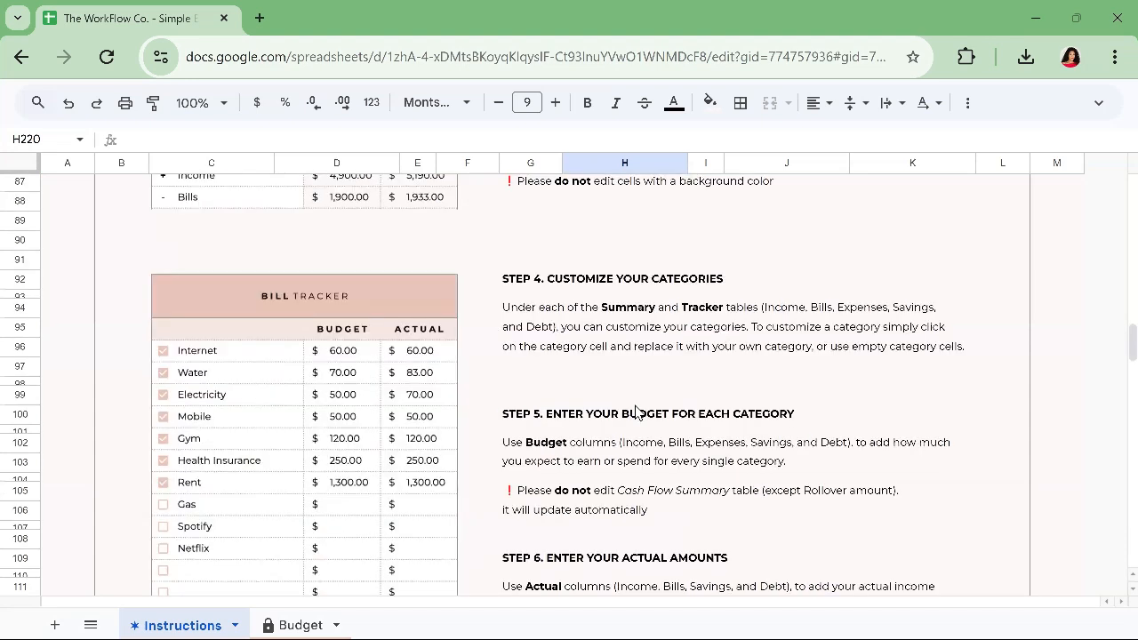
- Open the Budget sheet and set the start date to 1 Dec 2024 and the end date to 31 Dec 2024
left_click(305, 619)
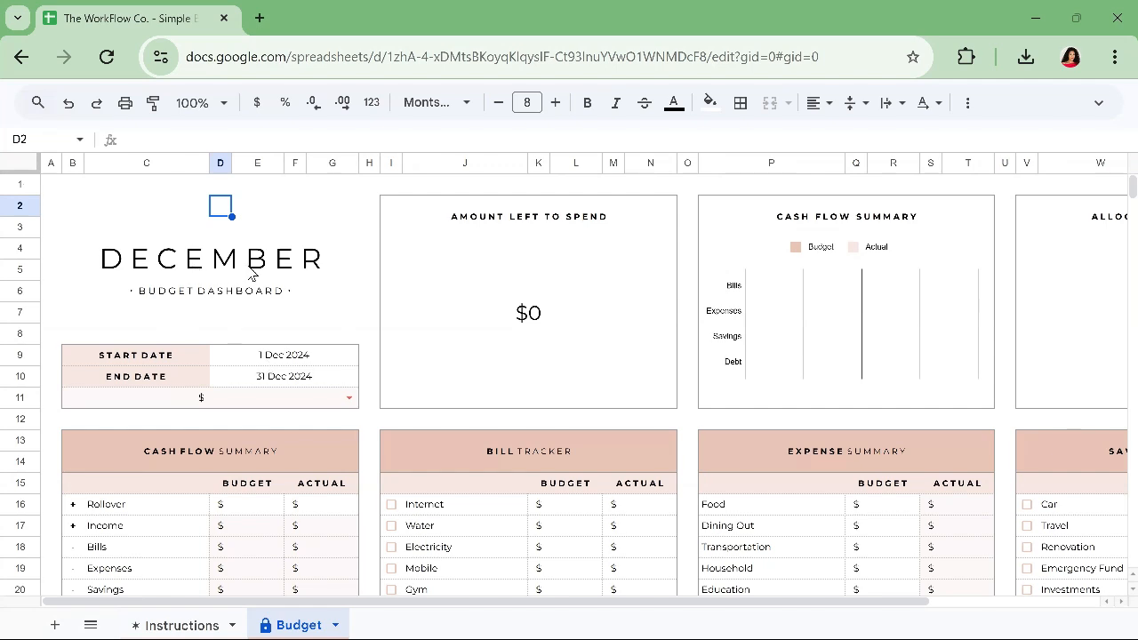
double_click(316, 355)
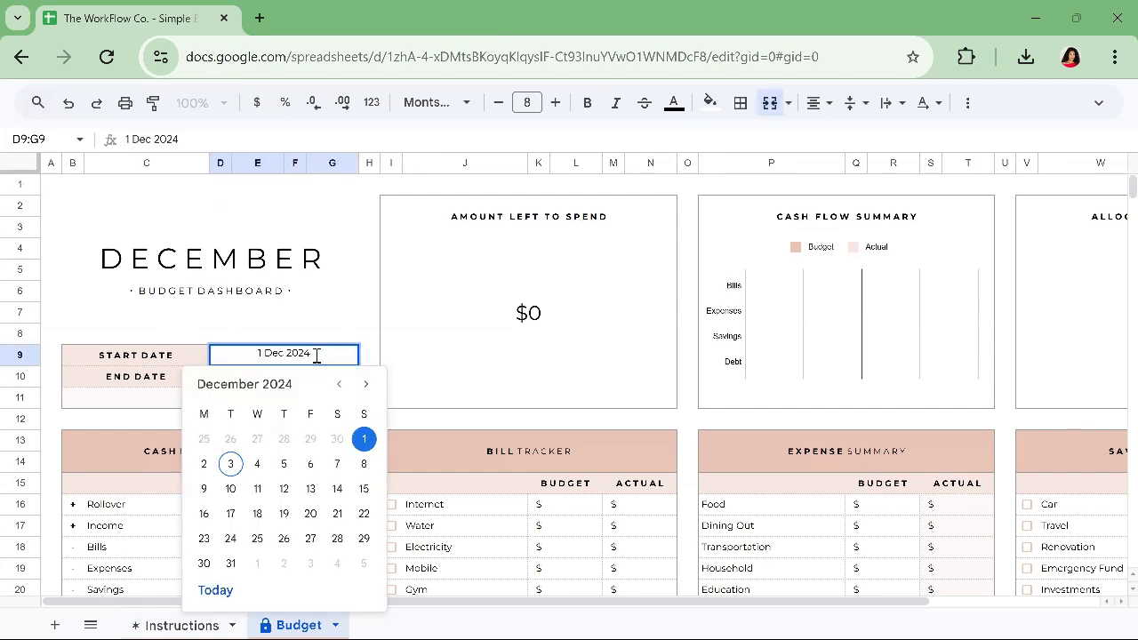
left_click(371, 447)
double_click(331, 380)
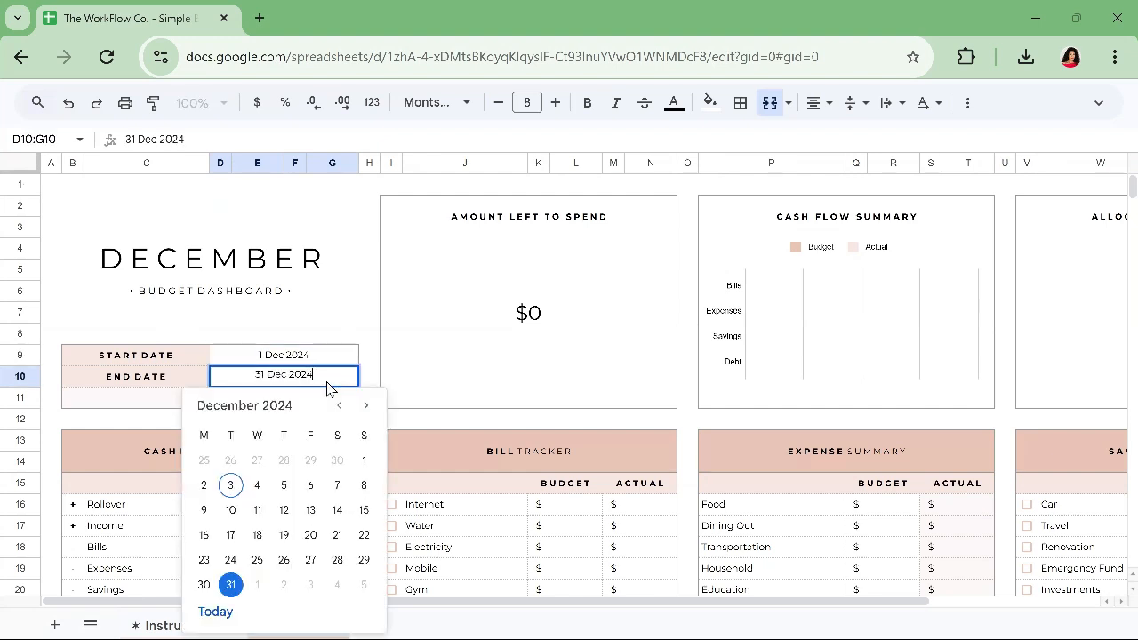
double_click(230, 587)
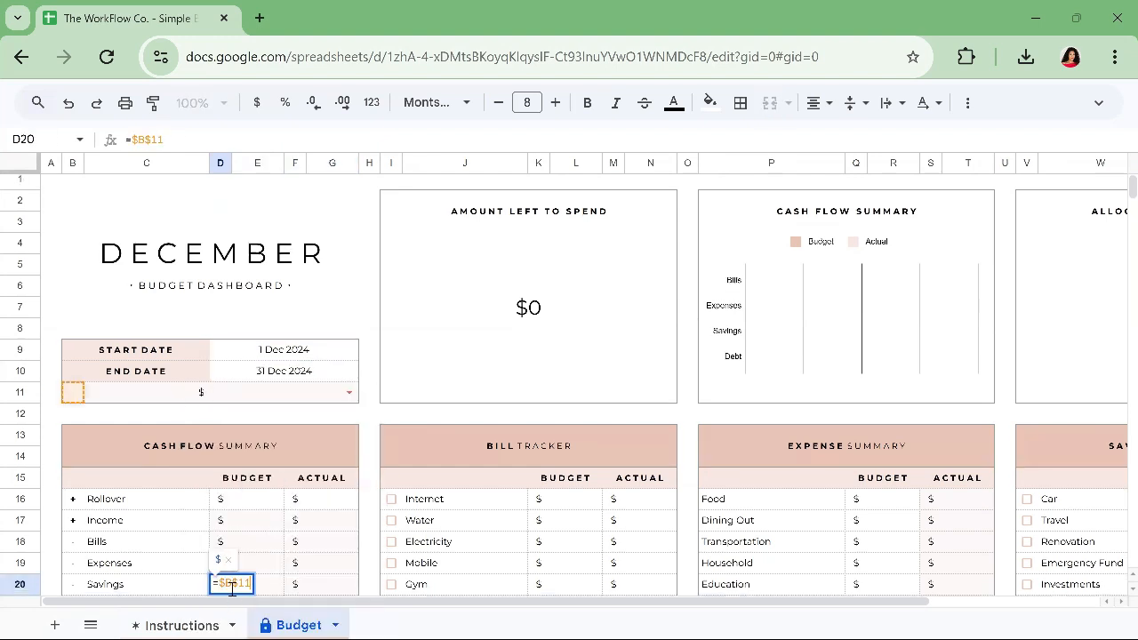
- Change the budget's start date to 1 Nov 2024
double_click(336, 356)
left_click(338, 380)
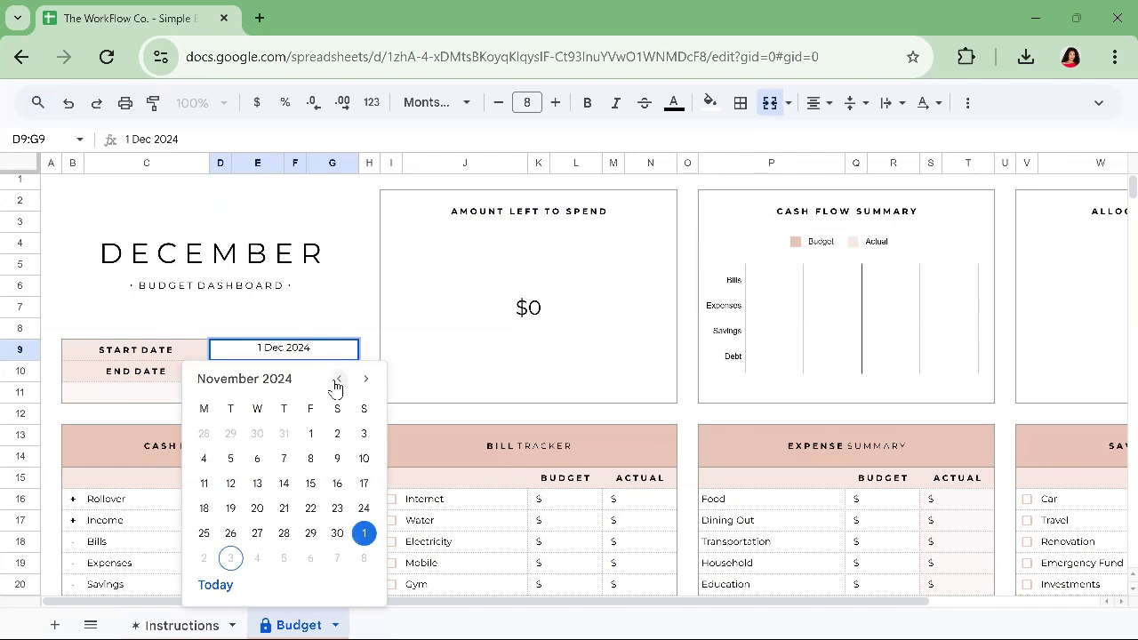
left_click(308, 436)
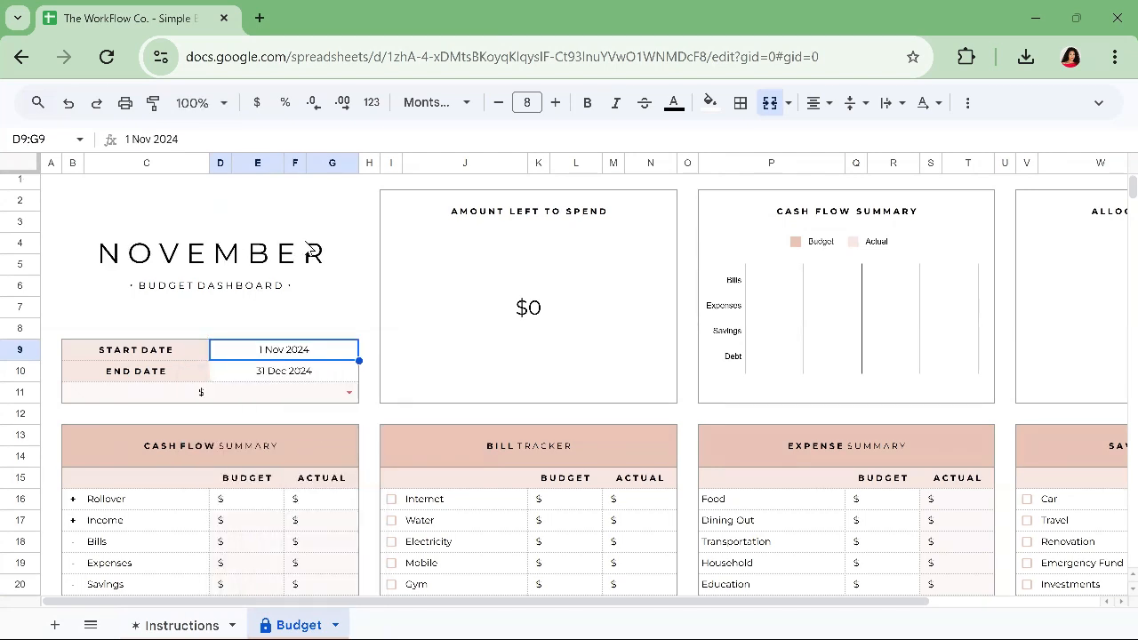
- Set the budget's start date back to 1 Dec 2024
double_click(302, 352)
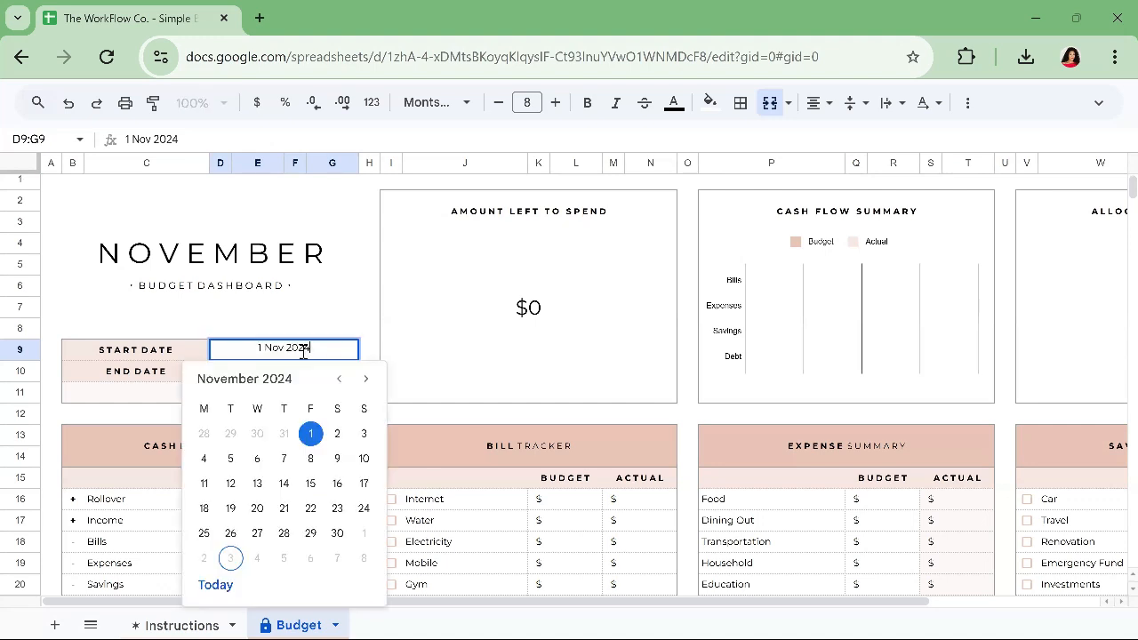
left_click(365, 378)
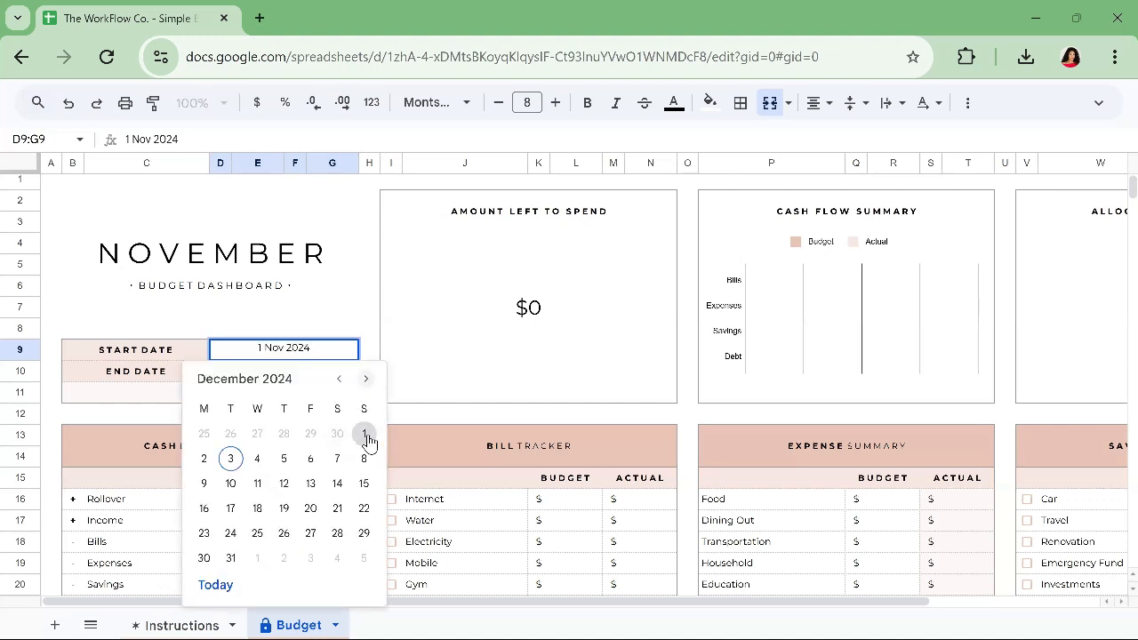
left_click(365, 435)
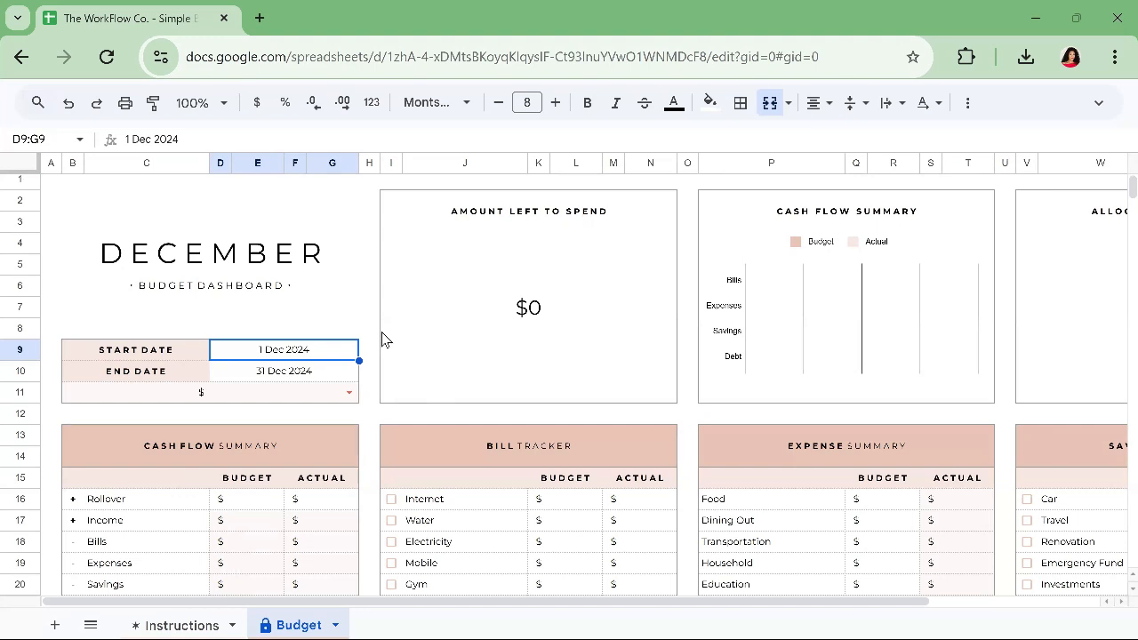
- Look over the dashboard charts, the summary and tracker tables, and the Expense Tracker with its Expense Breakdown
left_click_drag(632, 610, 848, 607)
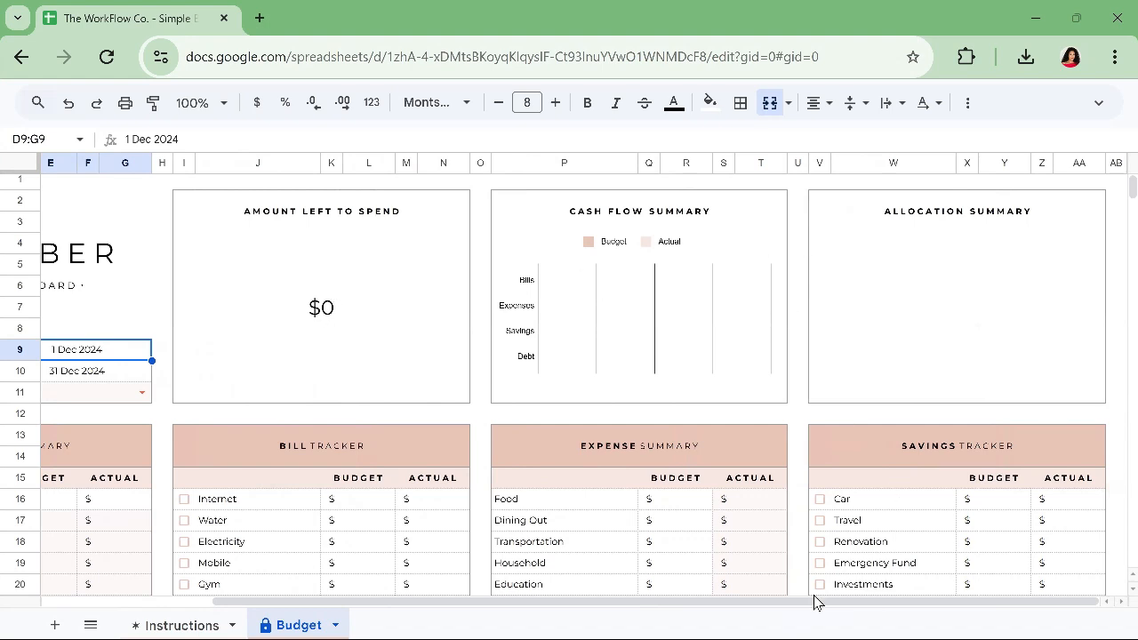
left_click_drag(816, 612, 424, 617)
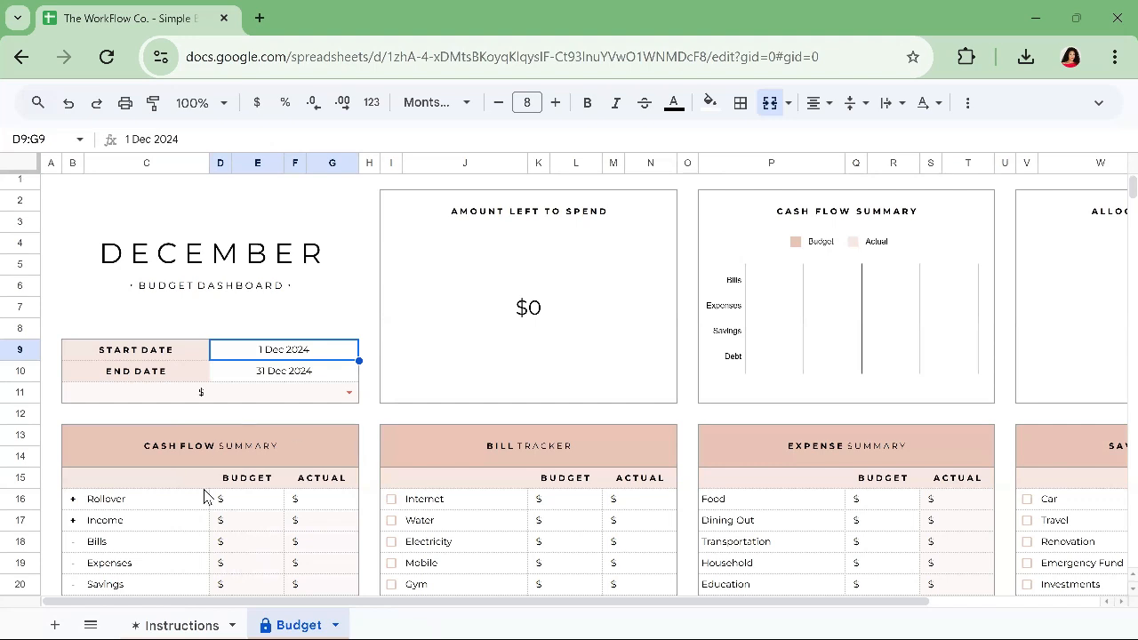
scroll(604, 458, "down", 3)
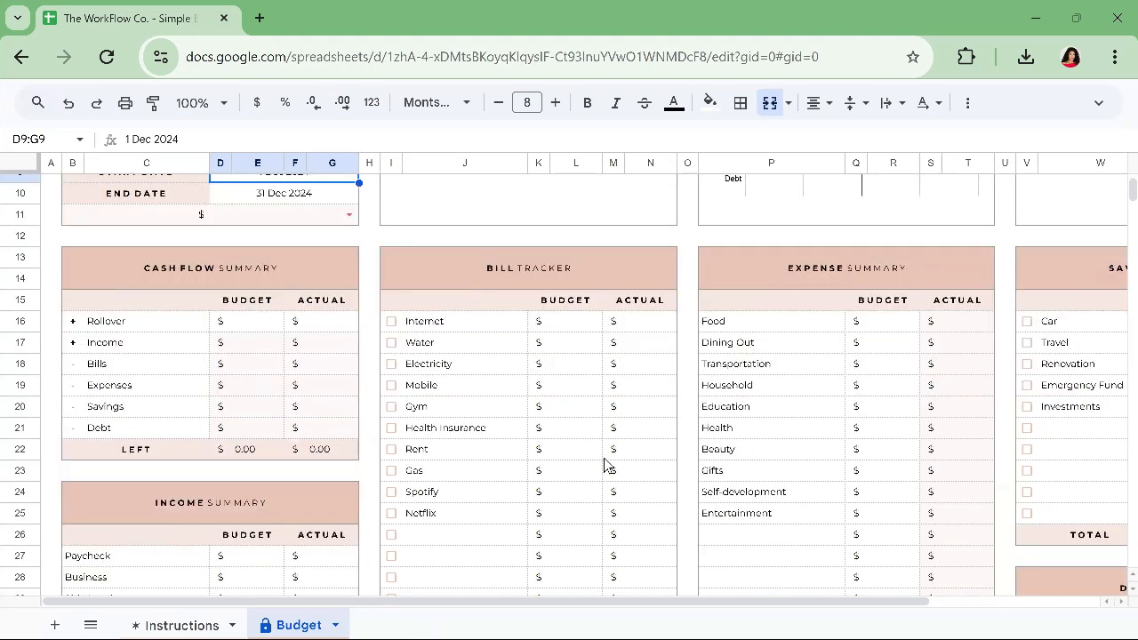
scroll(617, 385, "down", 3)
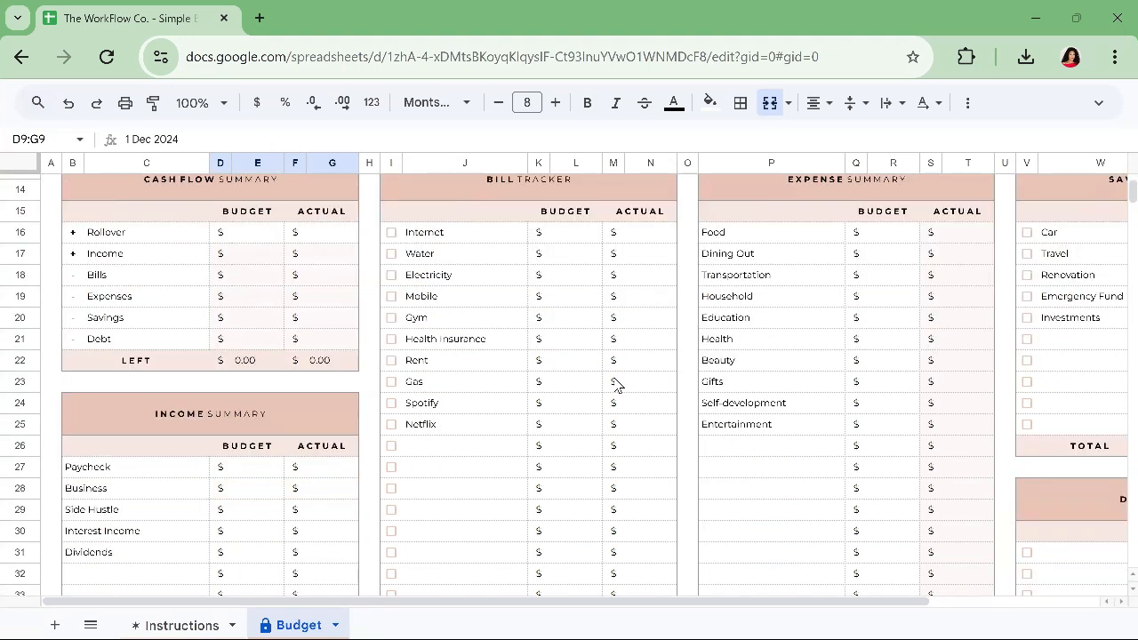
scroll(1111, 489, "right", 3)
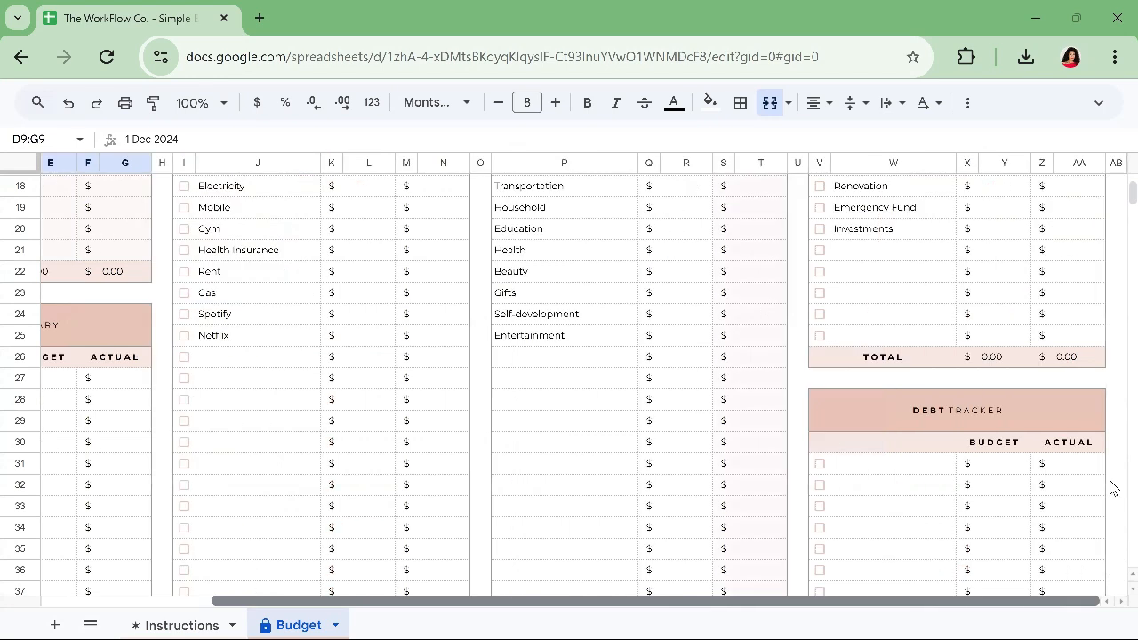
scroll(1083, 359, "down", 7)
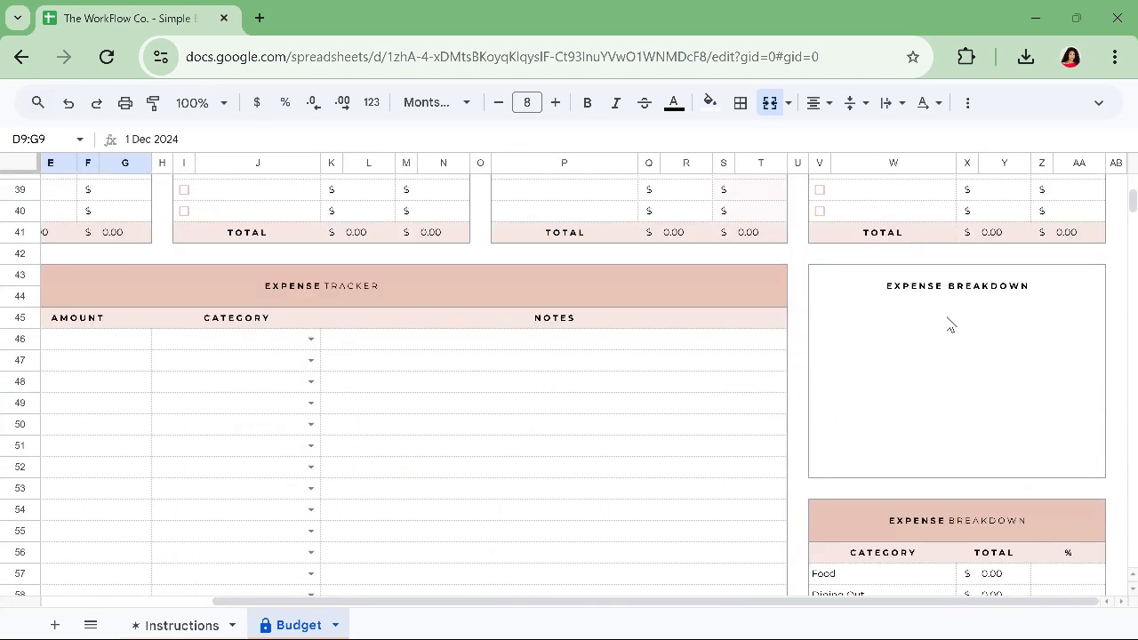
scroll(965, 529, "down", 2)
left_click_drag(975, 604, 320, 613)
scroll(261, 419, "up", 3)
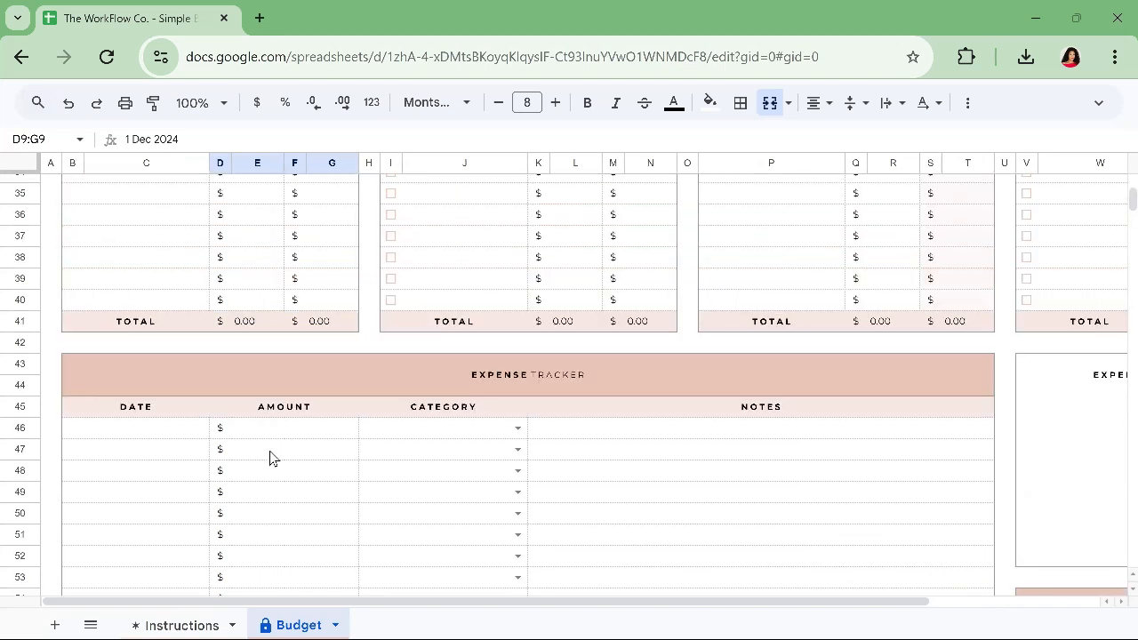
- View the category choices for the first Expense Tracker row without selecting one, and return to the dashboard's start
left_click(477, 432)
left_click(518, 429)
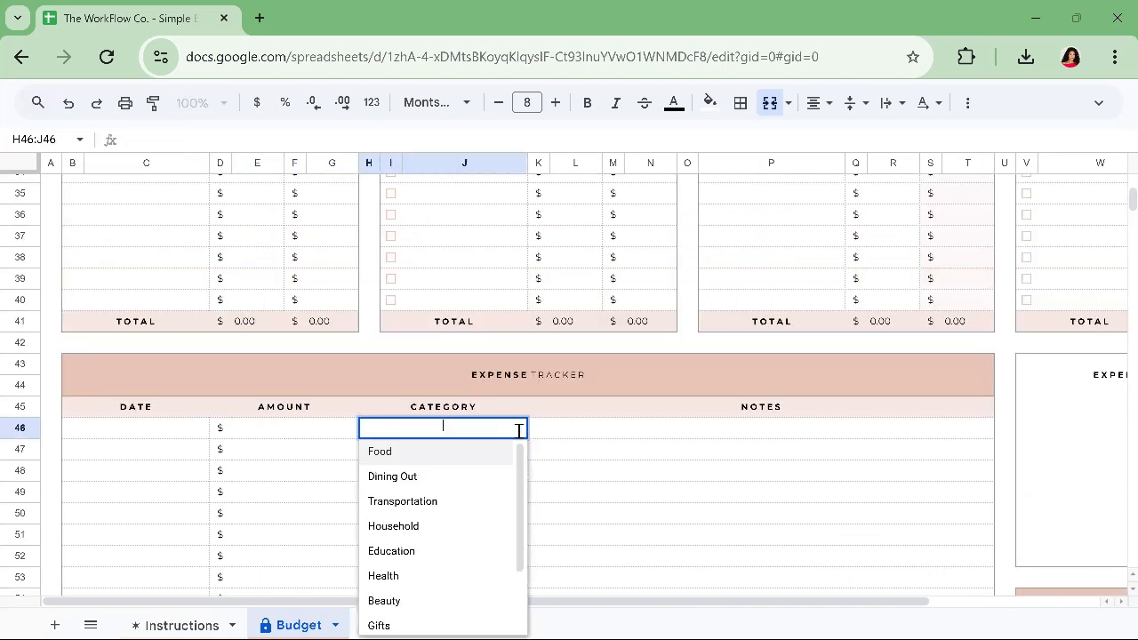
left_click(577, 458)
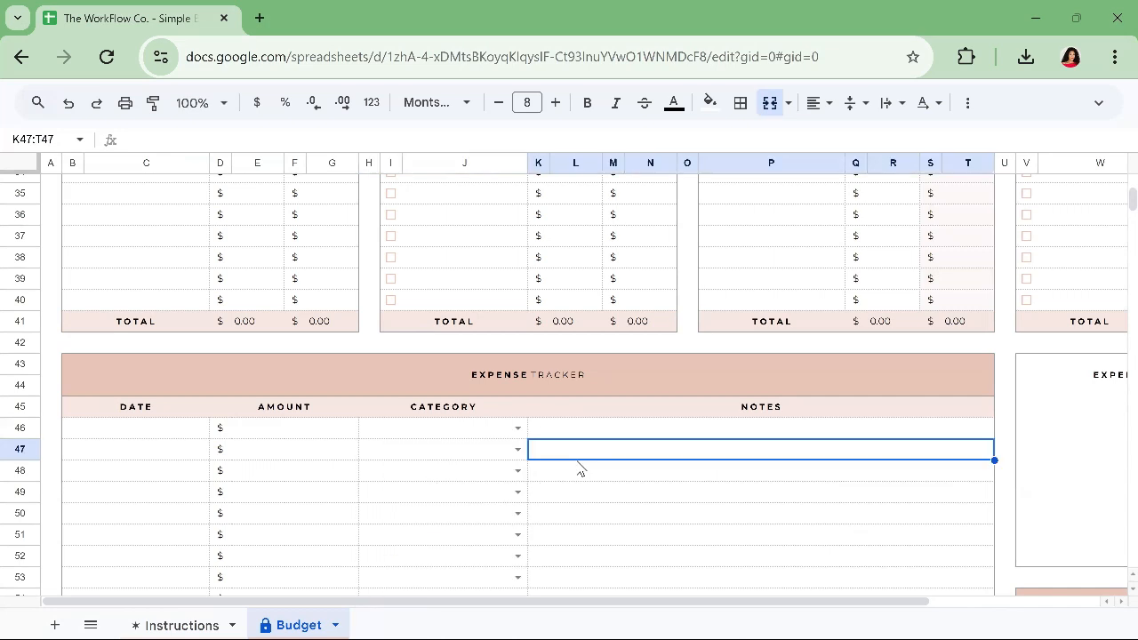
scroll(577, 461, "up", 3)
scroll(578, 466, "up", 4)
scroll(521, 543, "up", 4)
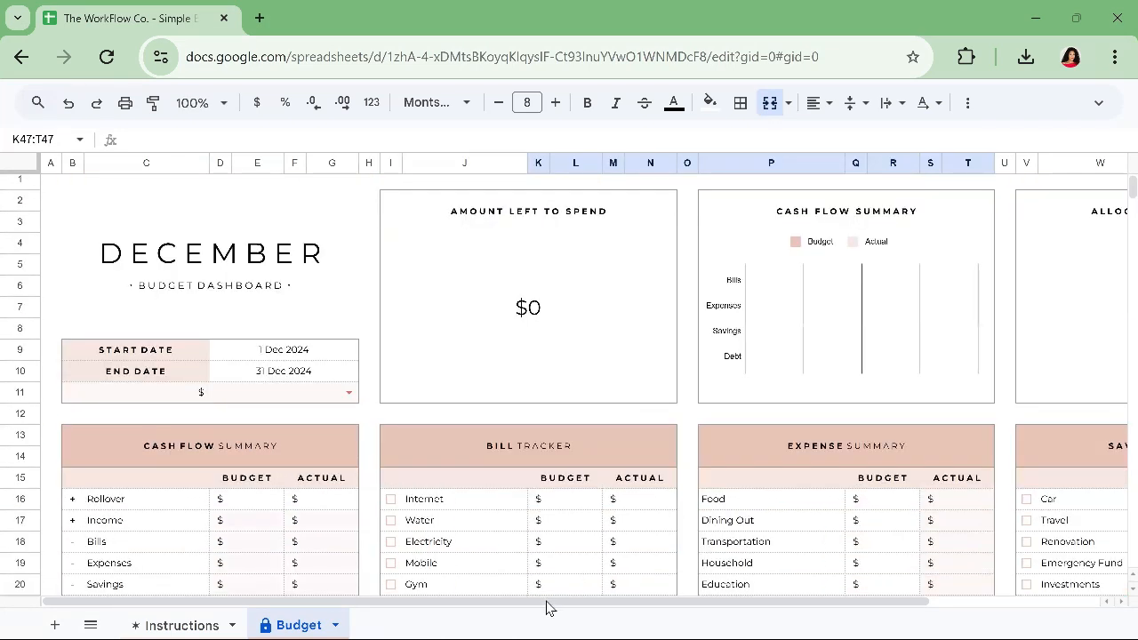
- Enter a rollover amount of 500 in both the Budget and Actual columns of the Cash Flow Summary
scroll(325, 464, "down", 1)
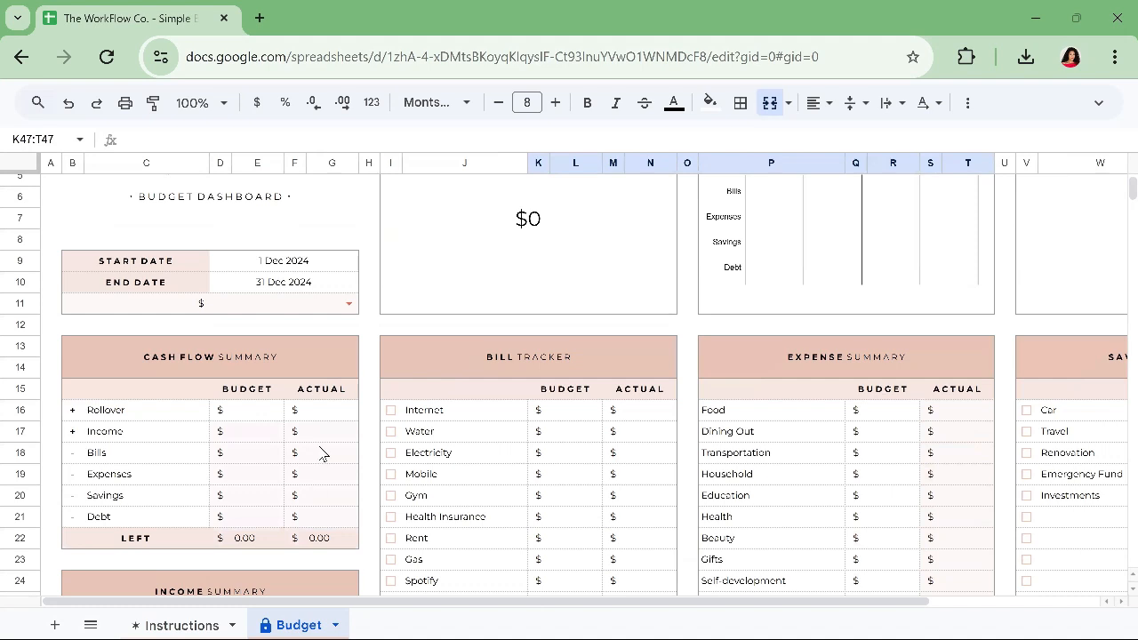
left_click(245, 396)
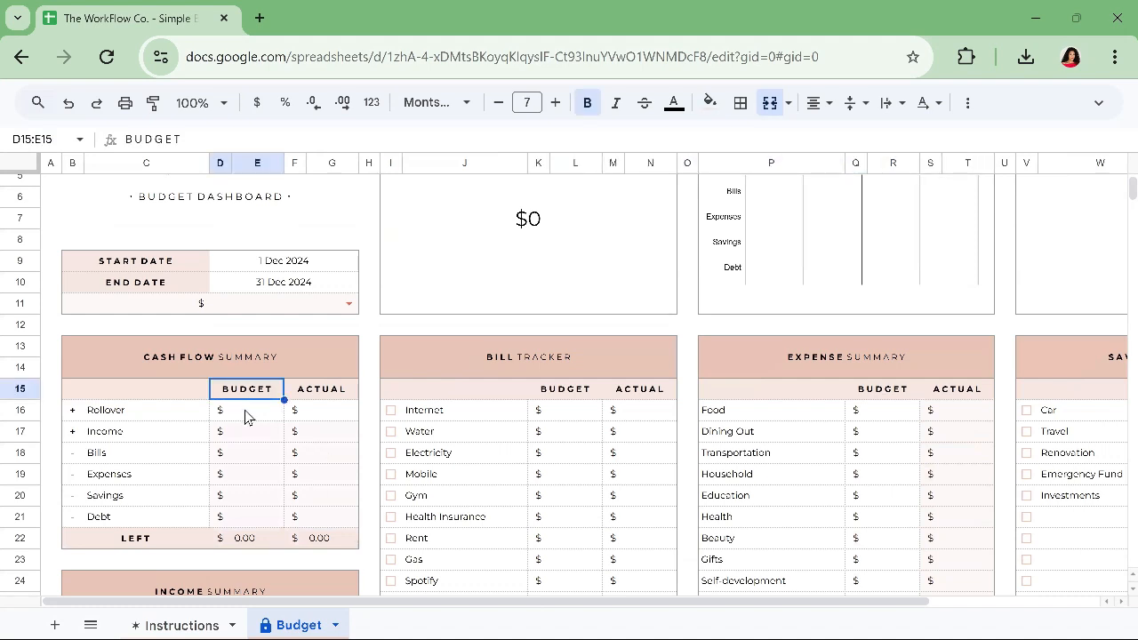
left_click(246, 417)
type("5")
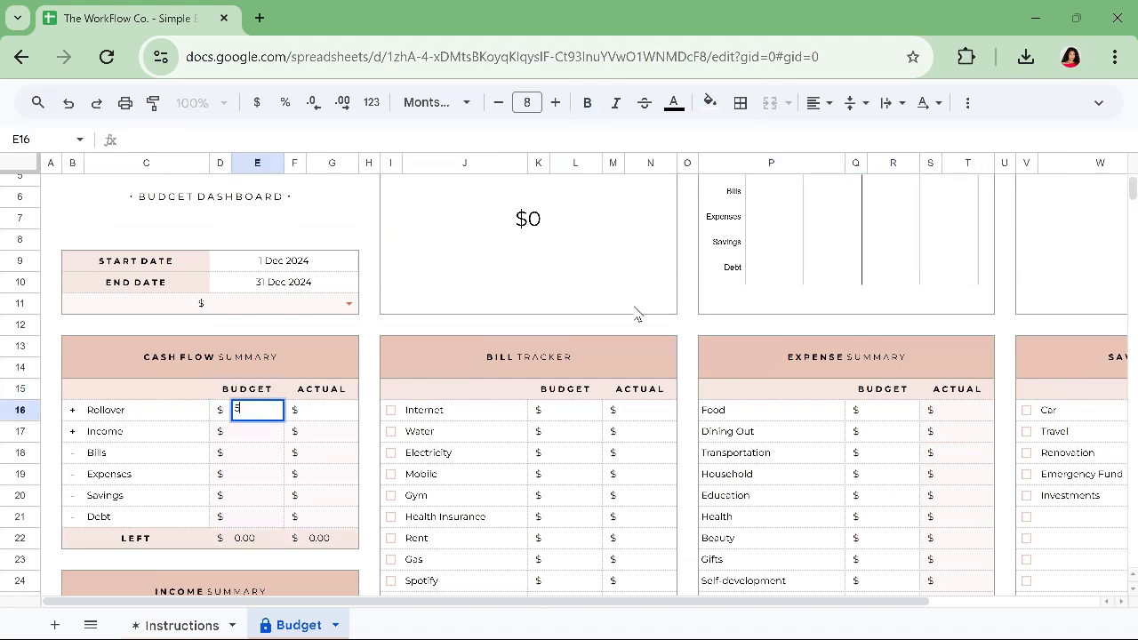
type("00")
key("Tab")
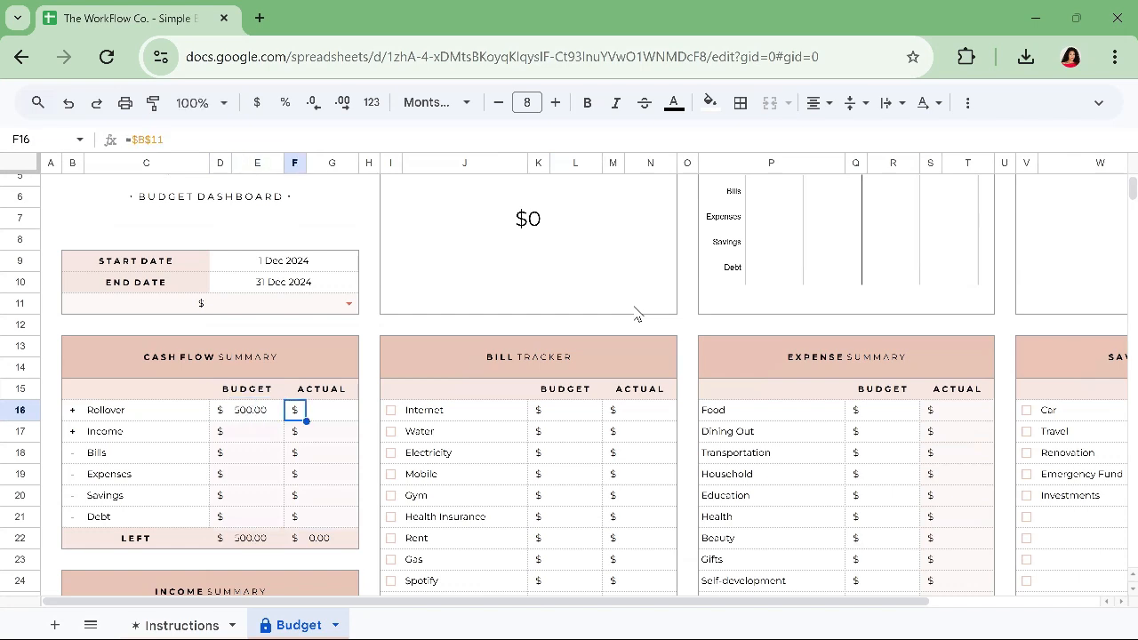
key("Tab")
type("500")
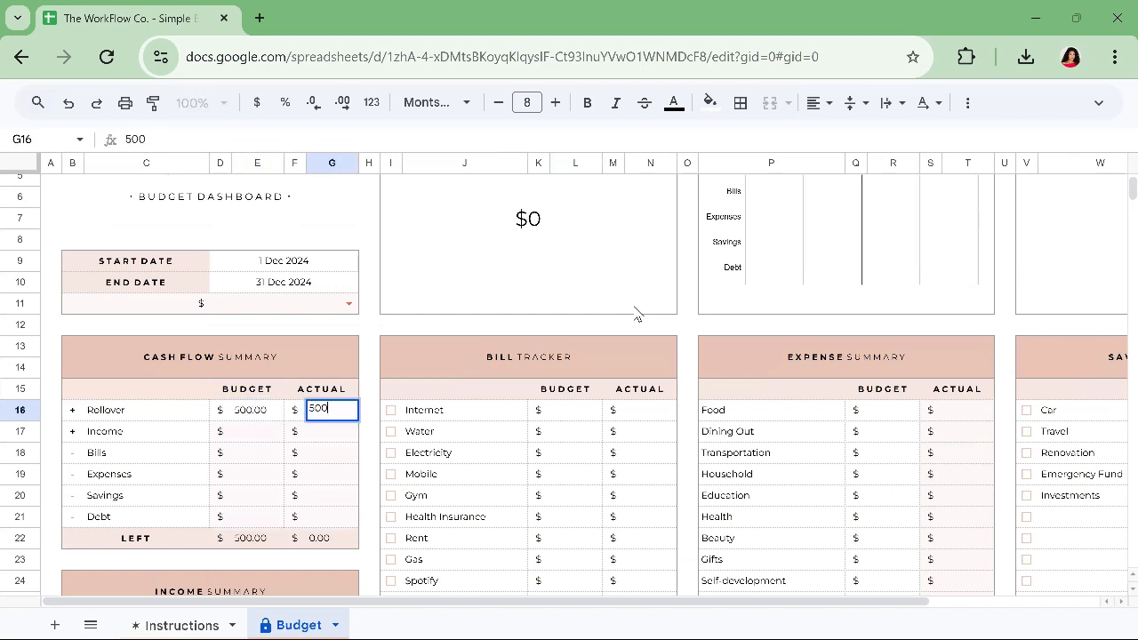
key("Return")
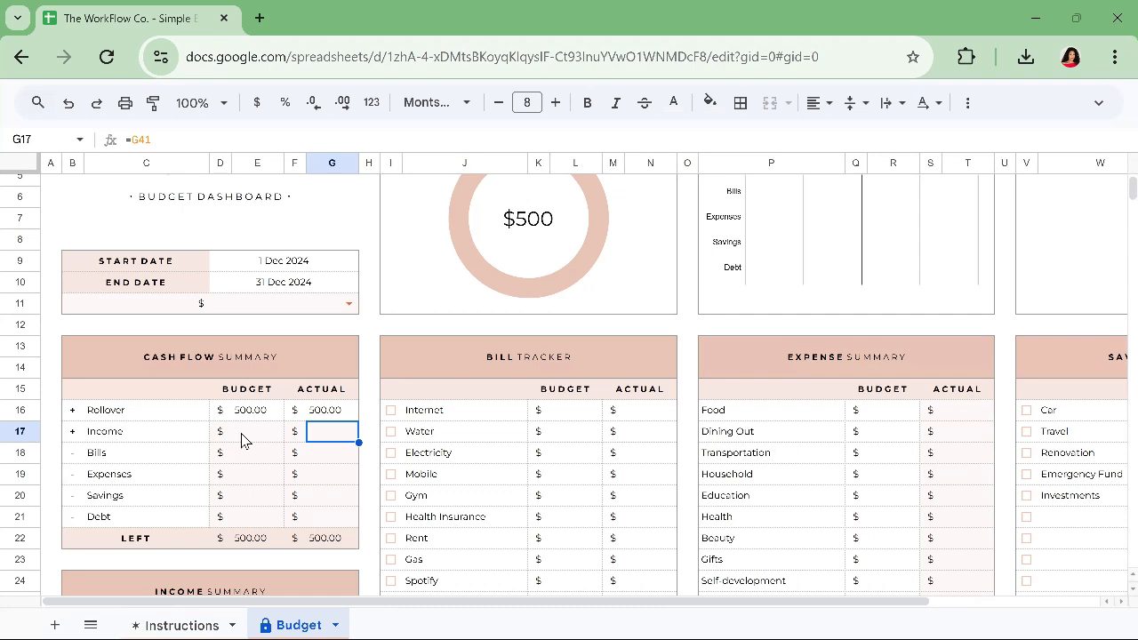
scroll(250, 461, "down", 3)
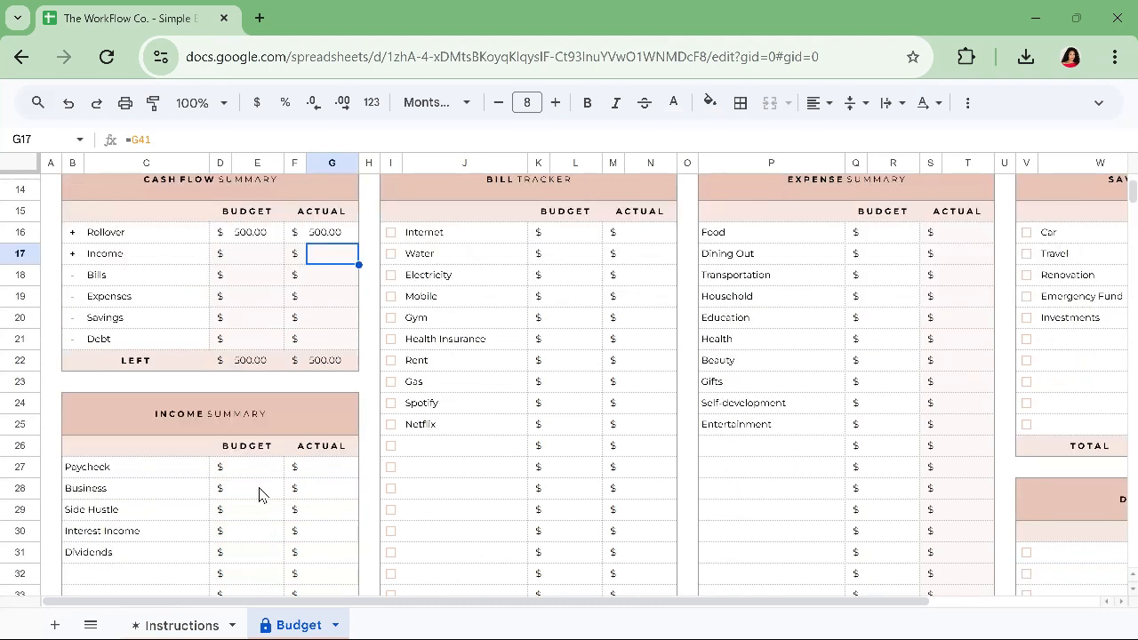
scroll(343, 341, "up", 3)
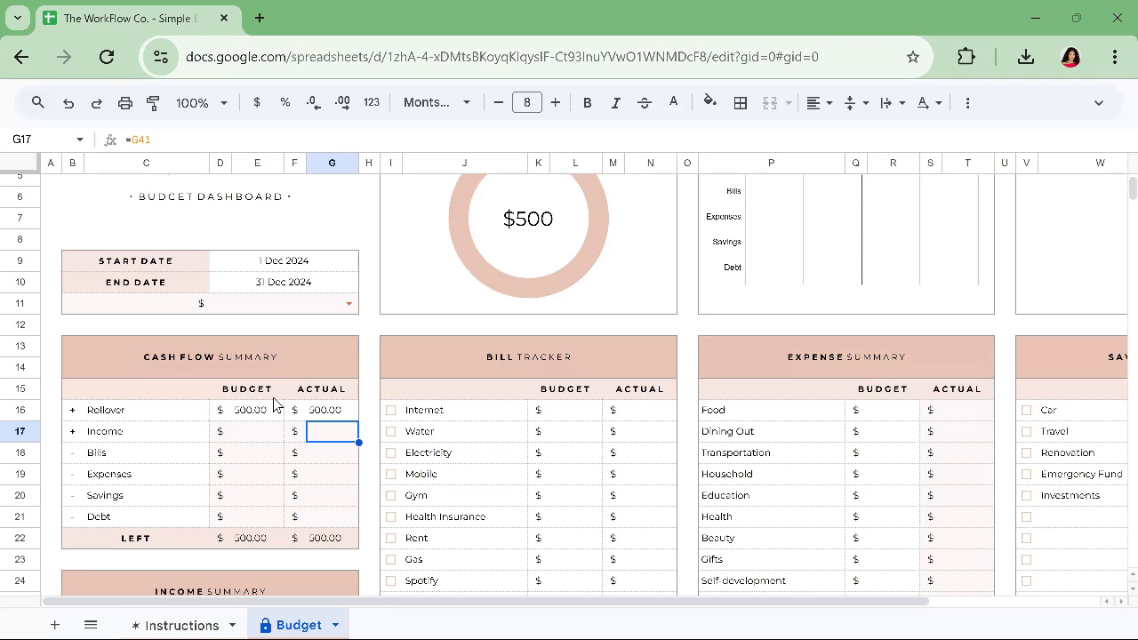
- Enter the Income Summary budget amounts: Paycheck 3500, Business 1000, Side Hustle 500, Interest Income 100 and Dividends 50
scroll(274, 405, "up", 2)
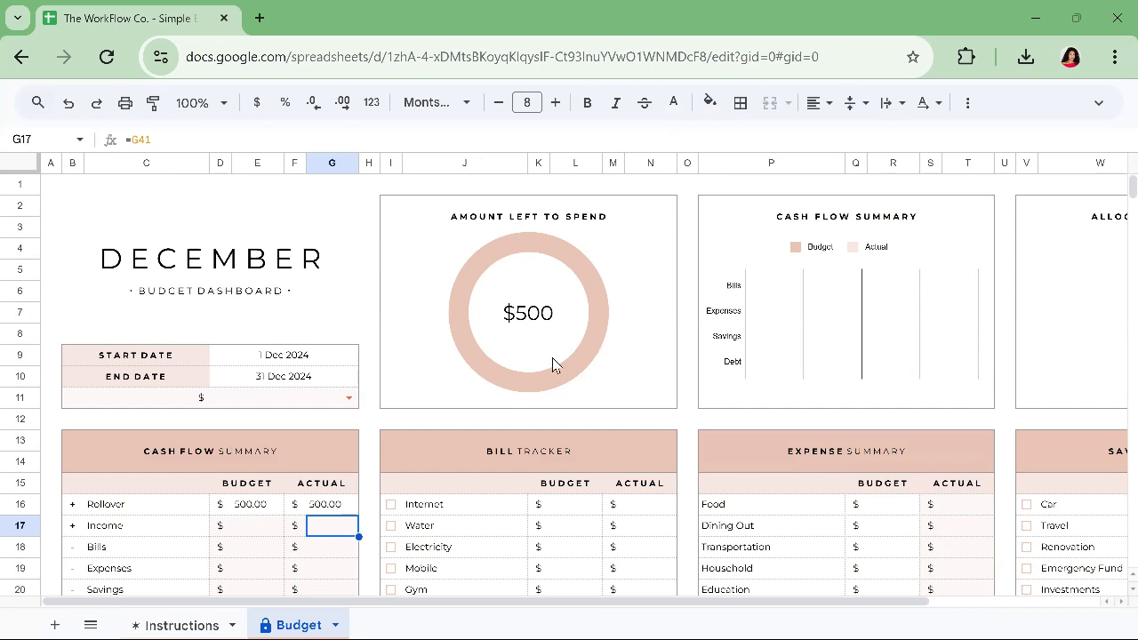
scroll(301, 465, "down", 2)
scroll(300, 464, "down", 4)
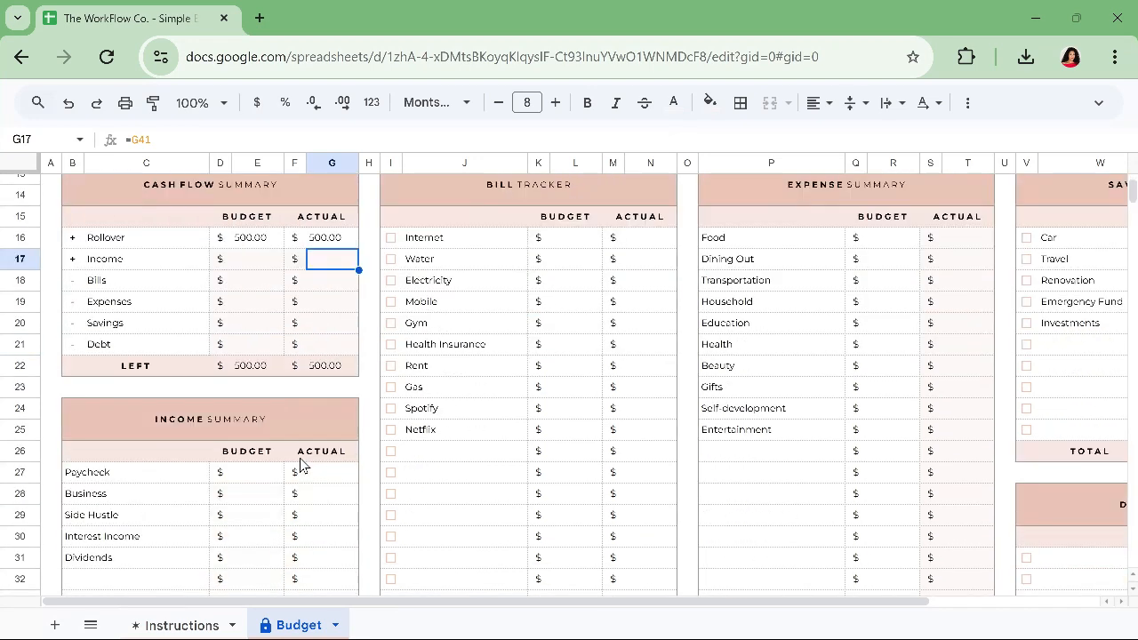
left_click(245, 480)
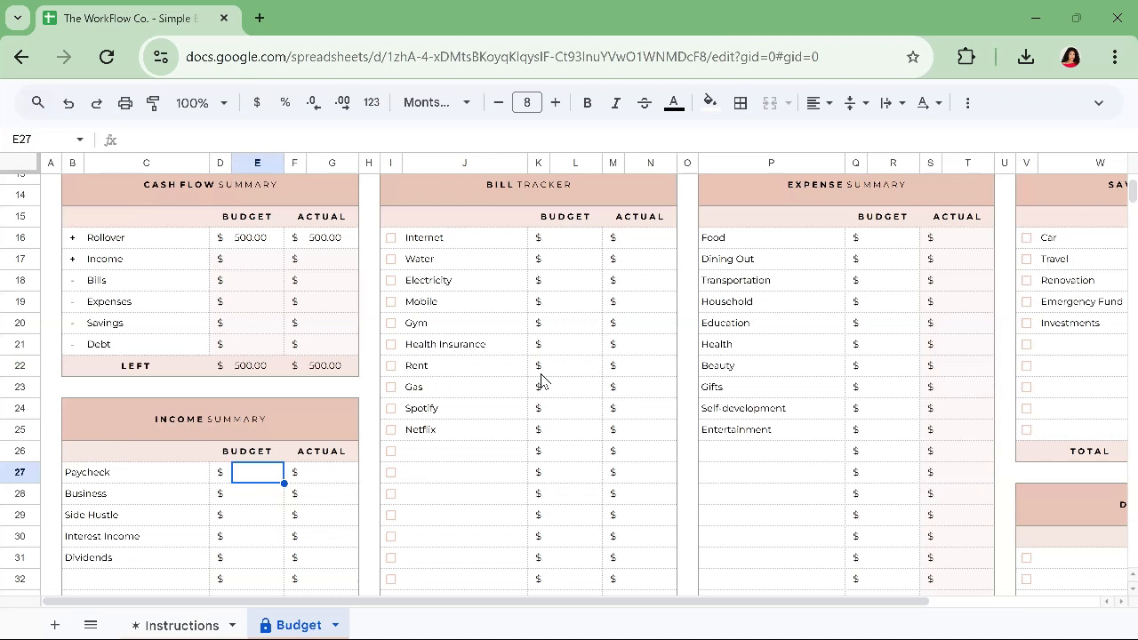
type("3500")
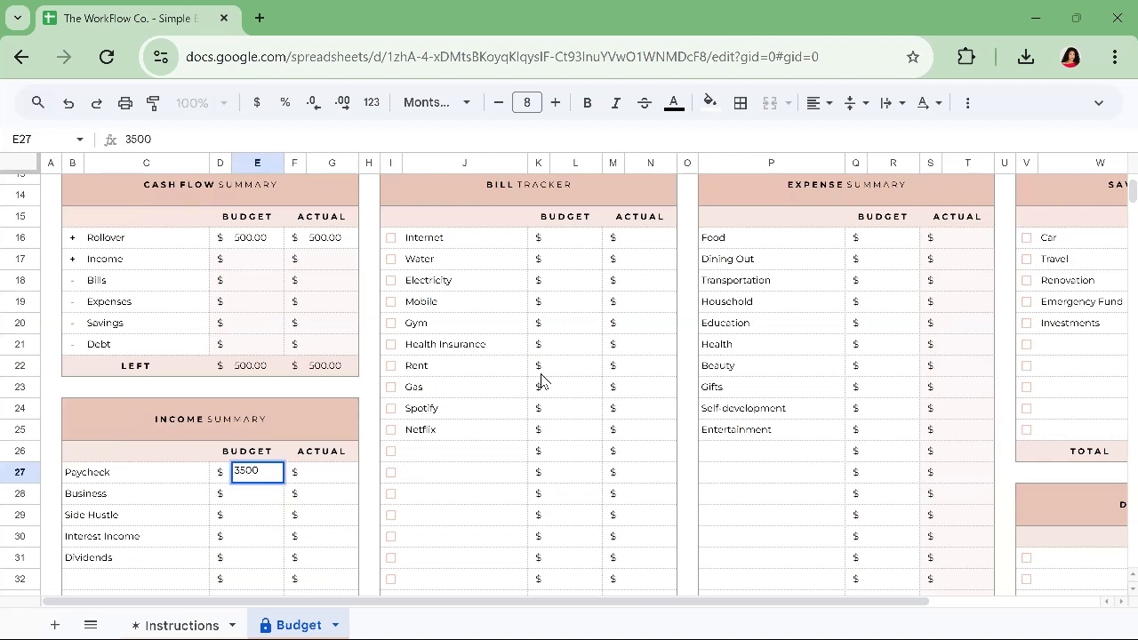
key("Return")
type("1000")
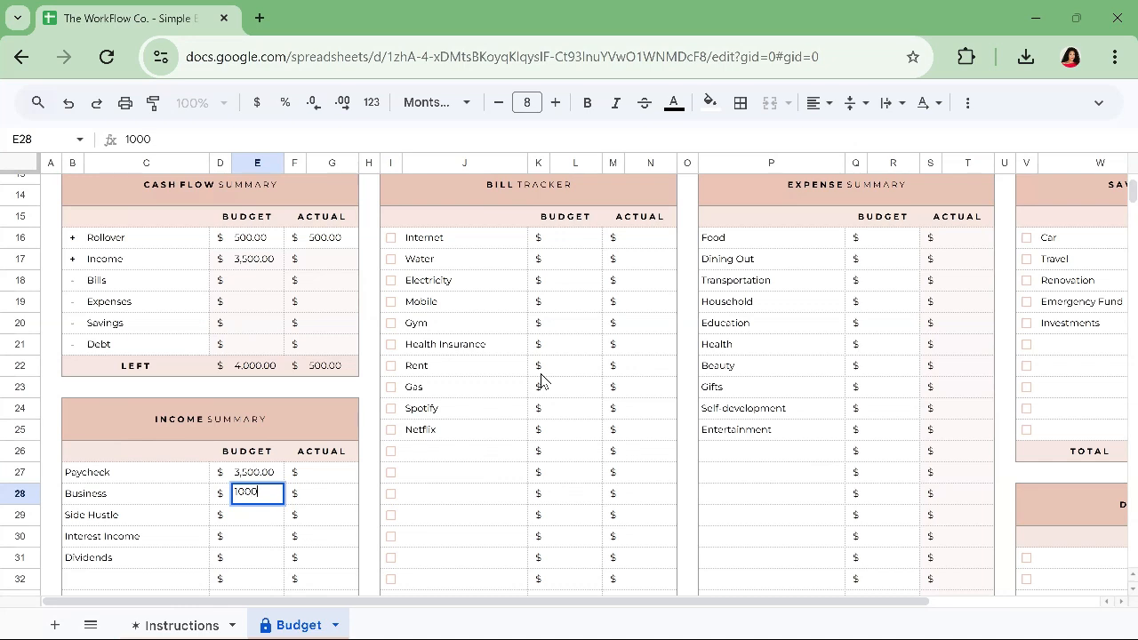
key("Return")
type("500")
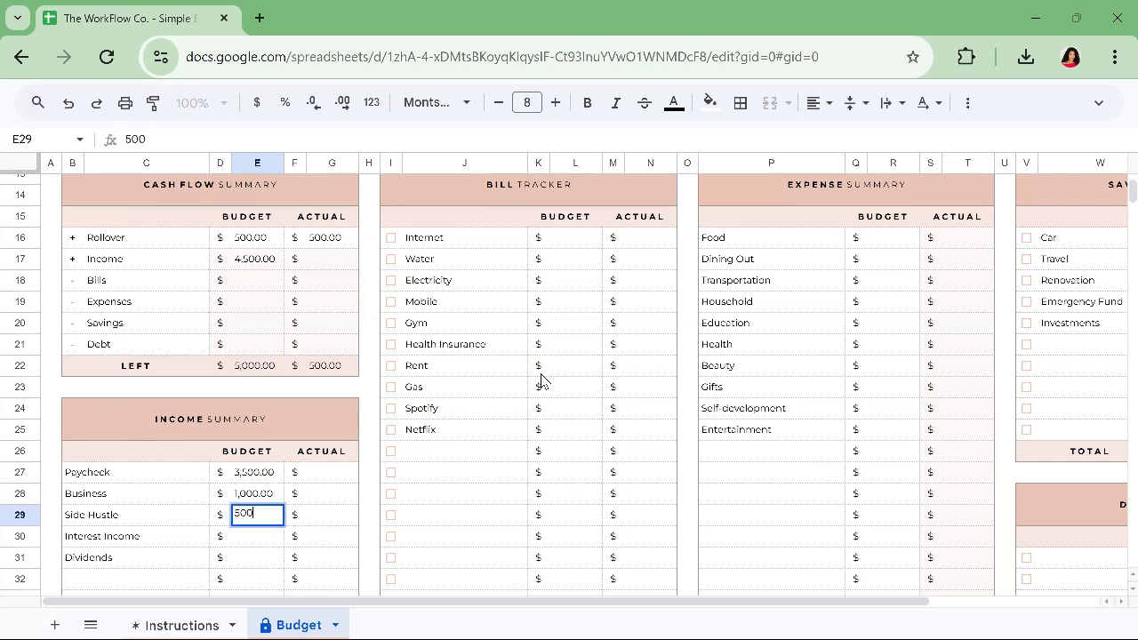
key("Return")
type("100")
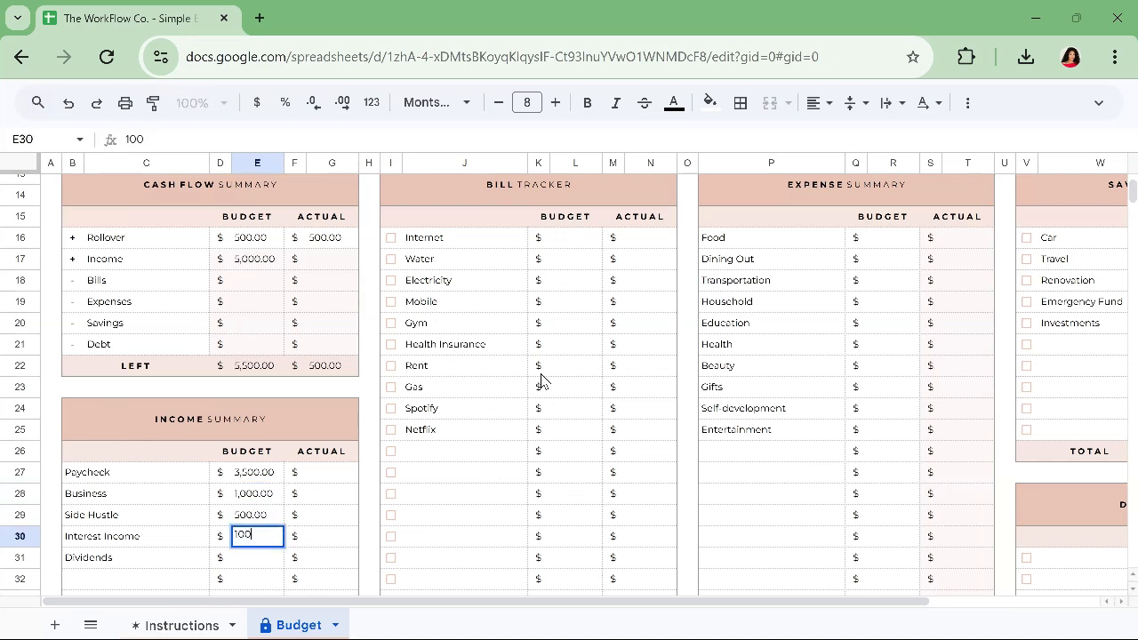
key("Return")
type("50")
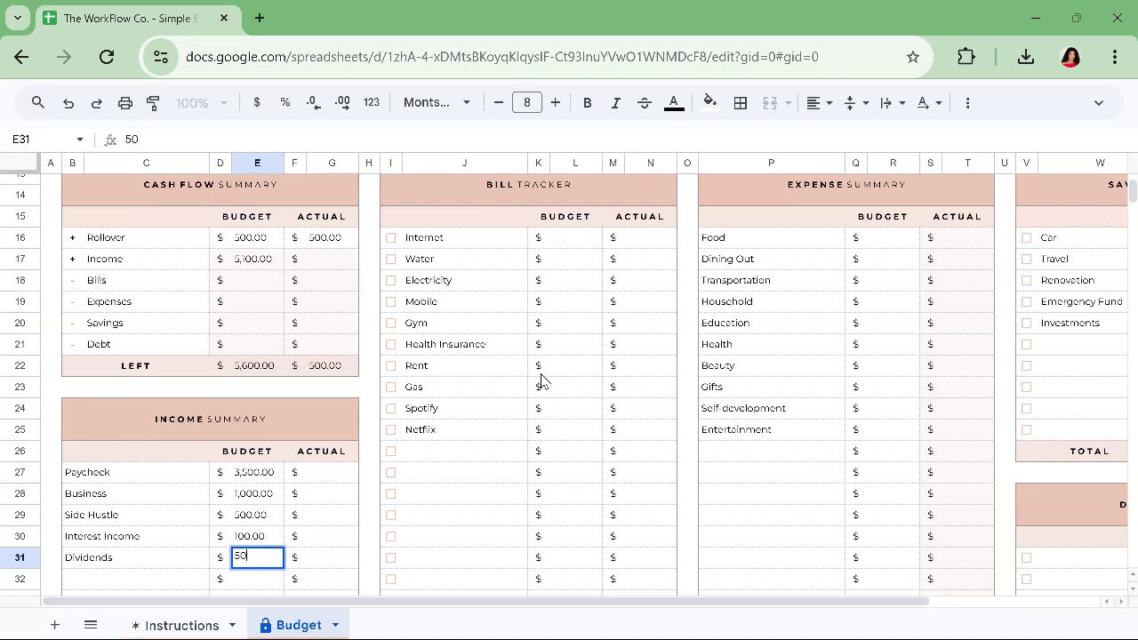
key("Return")
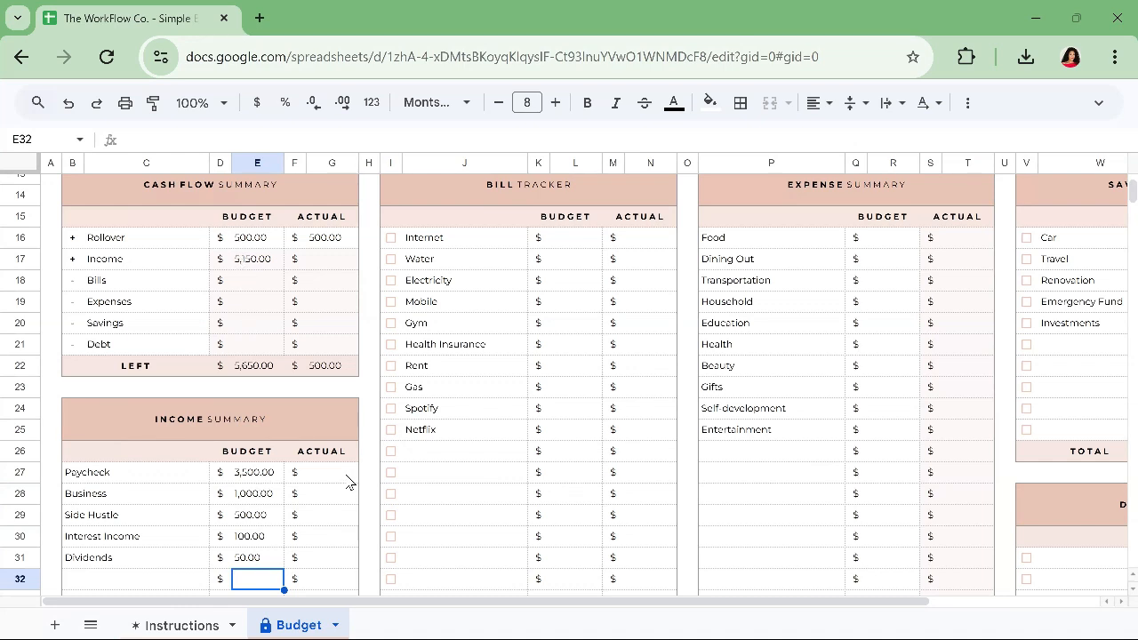
- Copy the five budgeted income amounts, Paycheck through Dividends, into the Actual column of the Income Summary
left_click_drag(254, 474, 254, 494)
left_click_drag(252, 565, 253, 562)
right_click(271, 525)
left_click(331, 209)
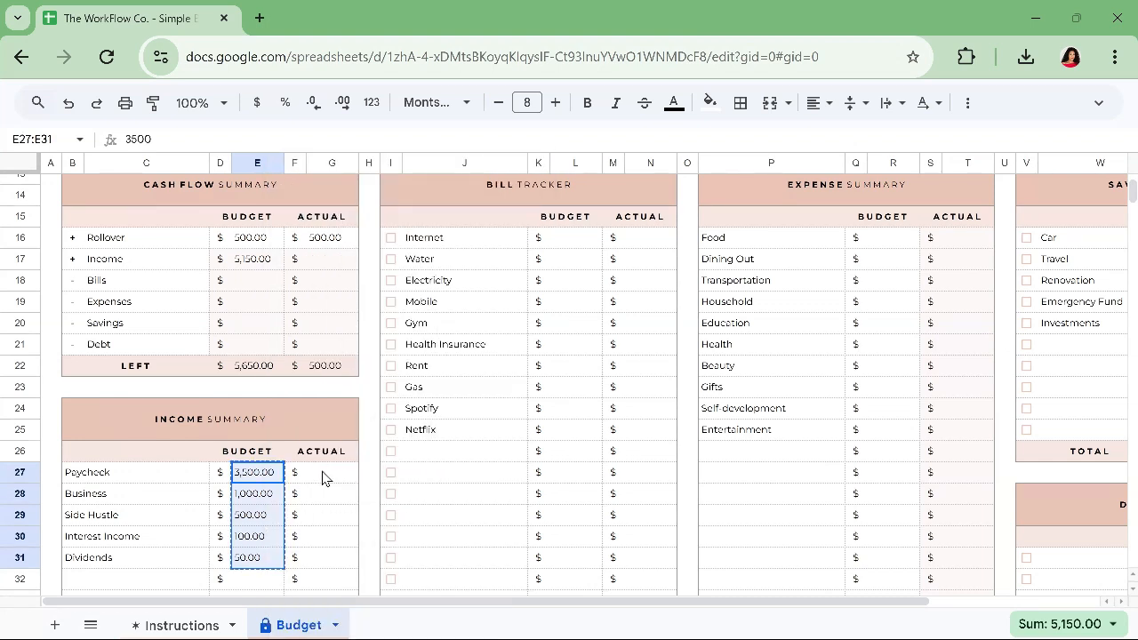
right_click(325, 473)
left_click(398, 229)
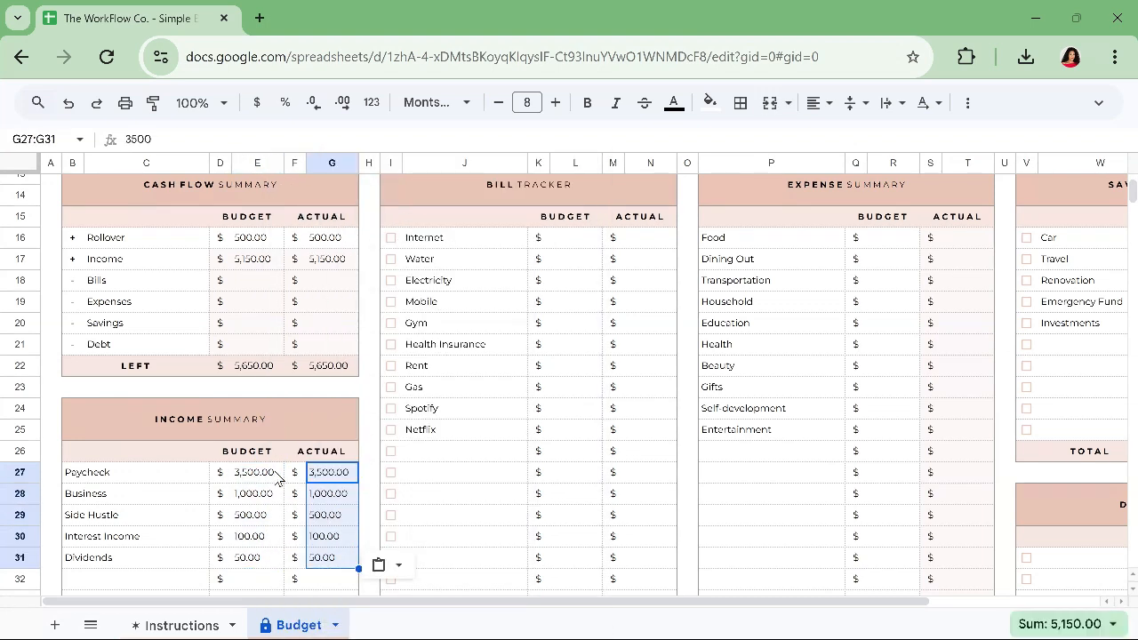
- Check the actual income in the Cash Flow Summary and the Amount Left to Spend chart
left_click(322, 268)
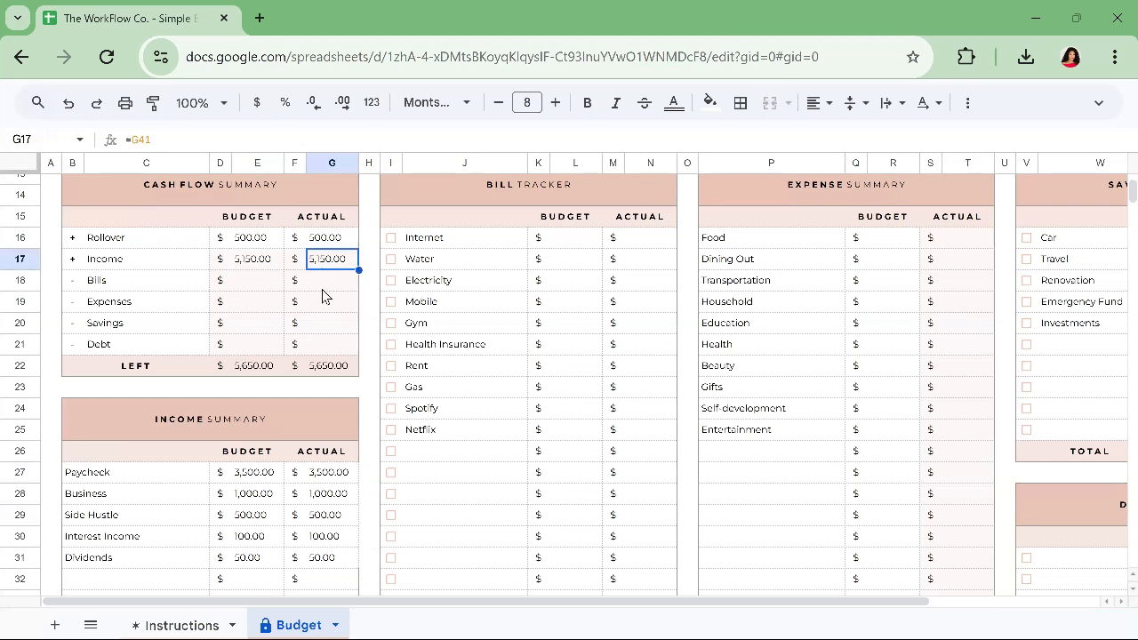
scroll(442, 305, "up", 4)
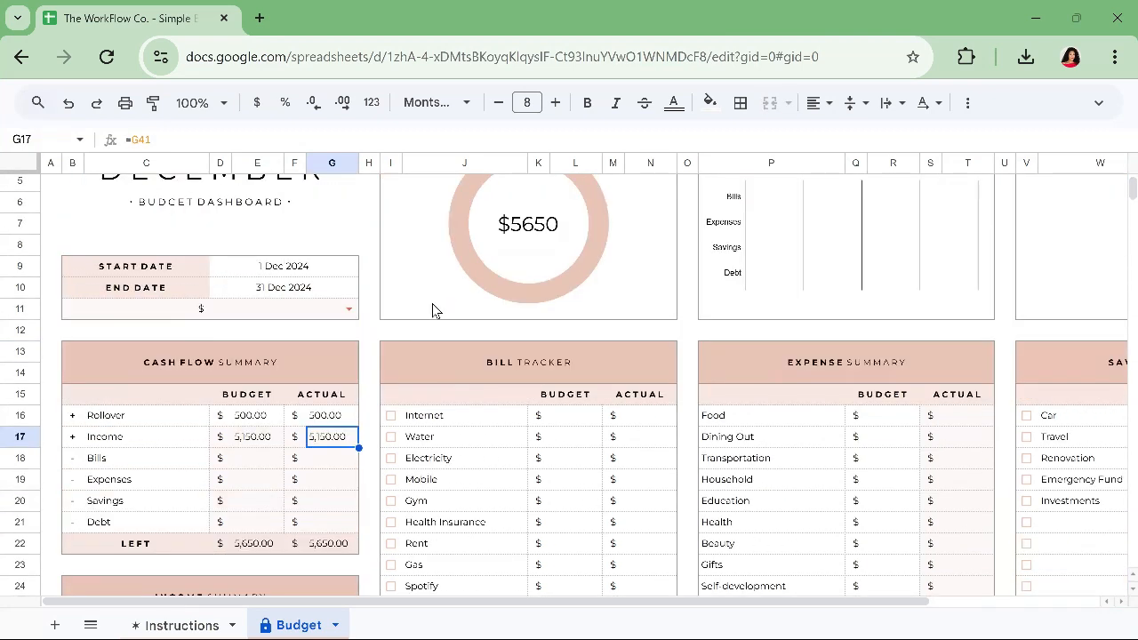
scroll(433, 310, "up", 2)
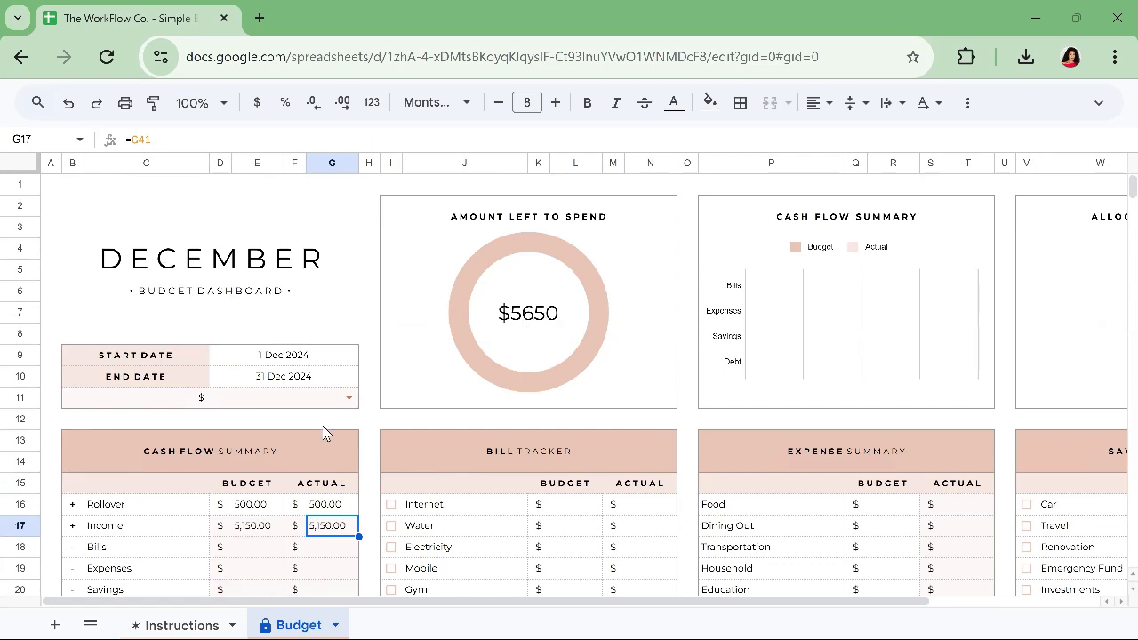
scroll(323, 425, "down", 3)
scroll(516, 387, "down", 2)
scroll(617, 363, "up", 2)
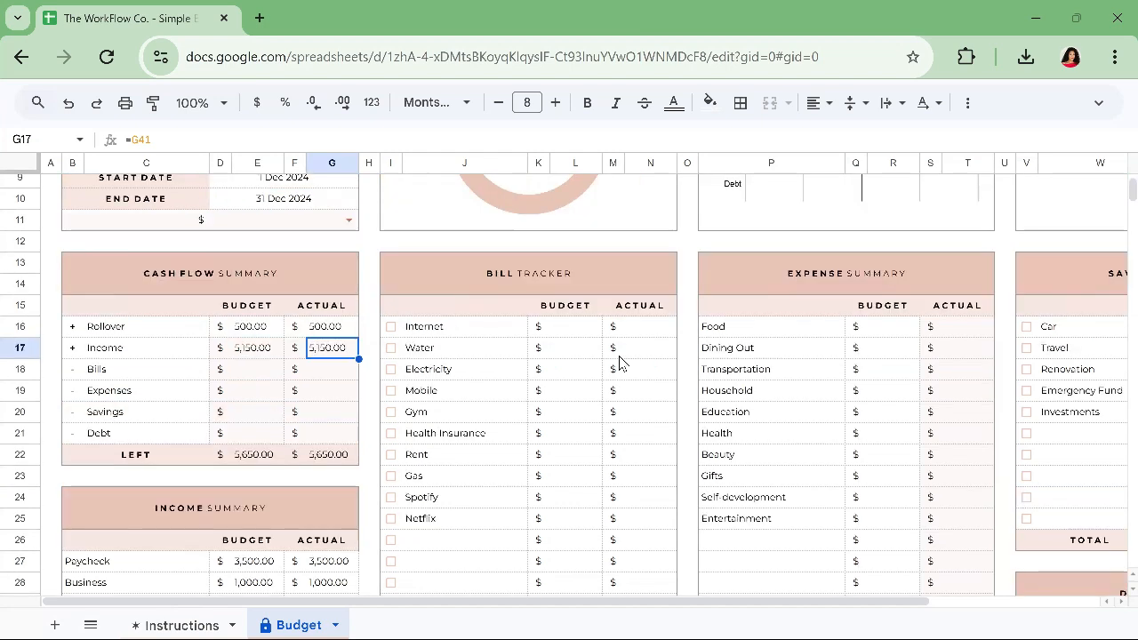
scroll(606, 361, "up", 1)
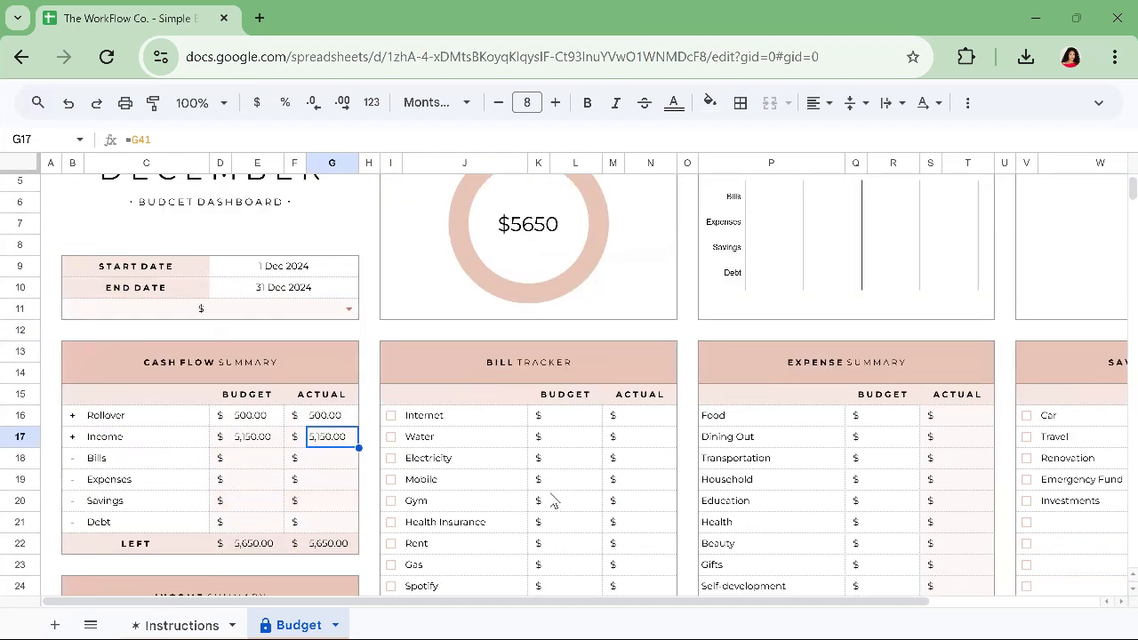
- Enter the Bill Tracker budget amounts: Internet 50, Water 50, Electricity 60, Mobile 25 and Gym 20
left_click(579, 421)
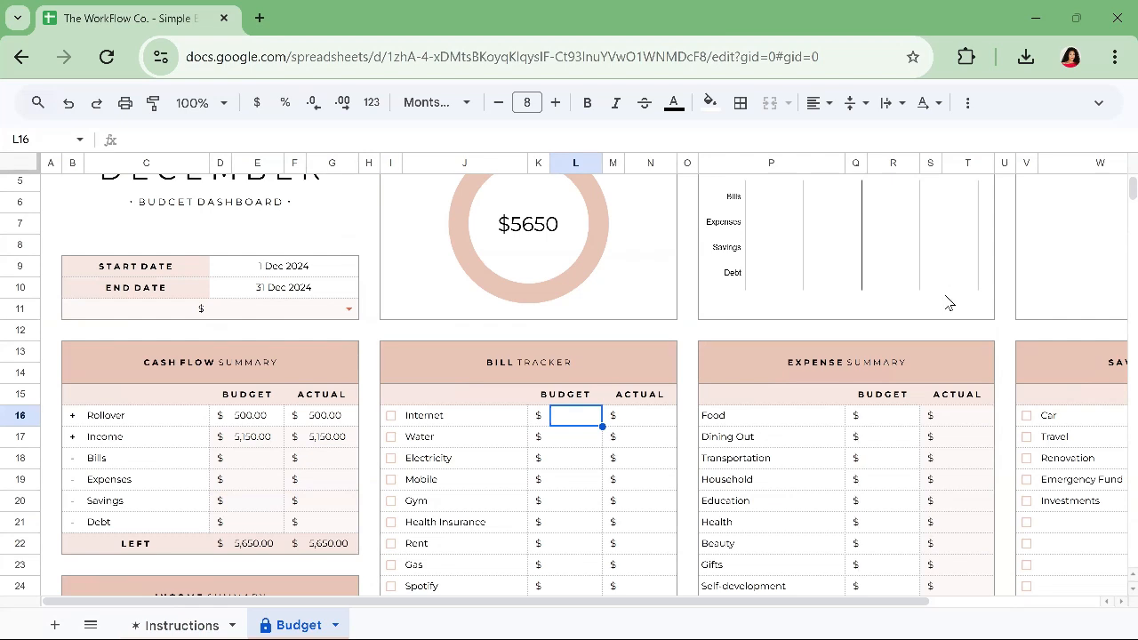
type("50")
key("Return")
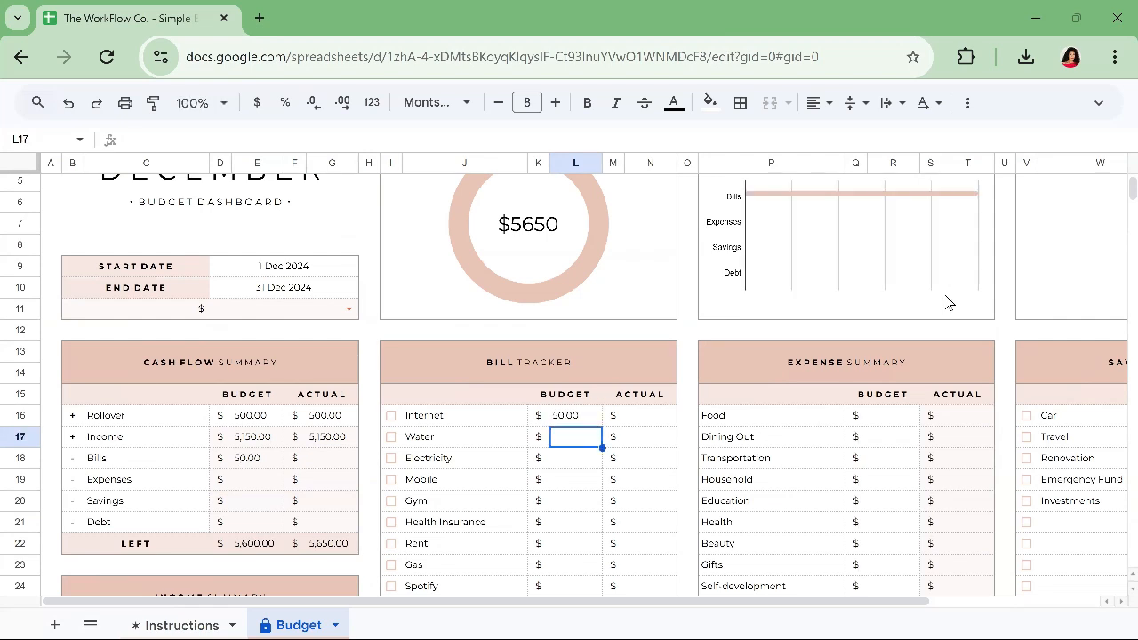
type("50")
key("Return")
type("60")
key("Return")
type("25")
key("Return")
type("20")
key("Return")
- Enter the remaining Bill Tracker budget amounts: Health Insurance 45, Rent 1500, Gas 50, Spotify 10 and Netflix 10
type("45")
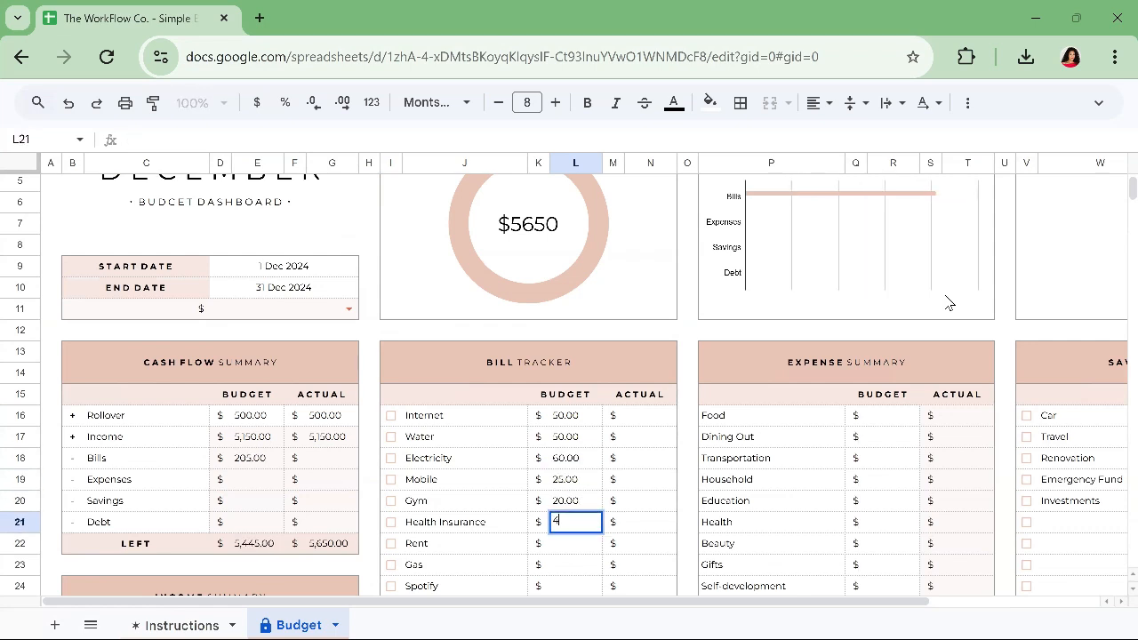
key("Return")
type("1500")
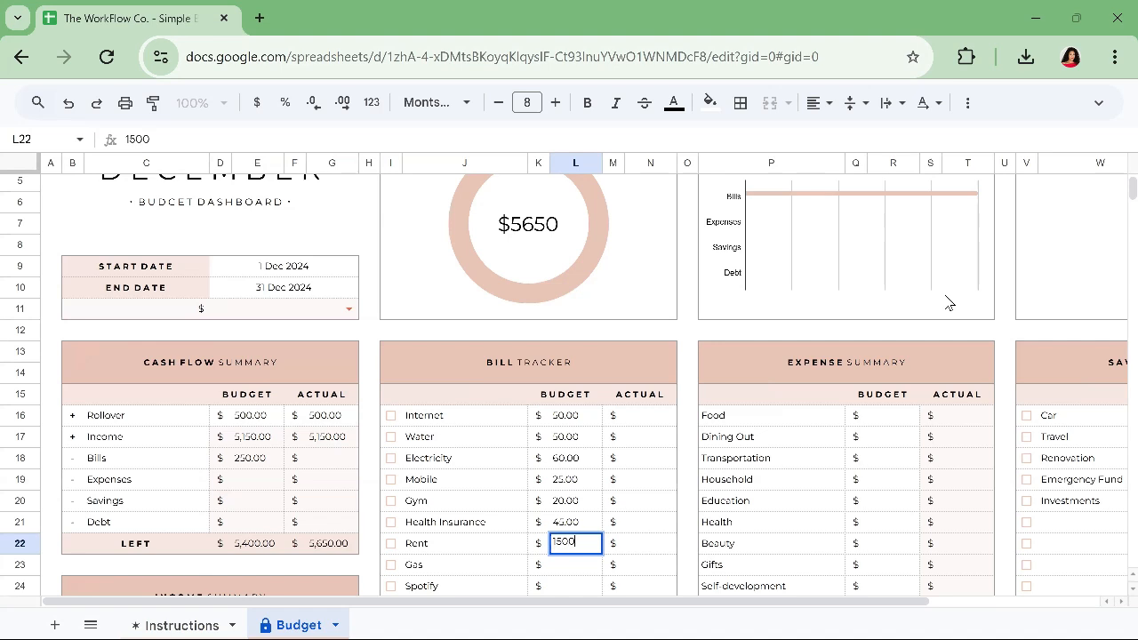
key("Return")
type("50")
type("10")
key("Return")
type("10")
key("Return")
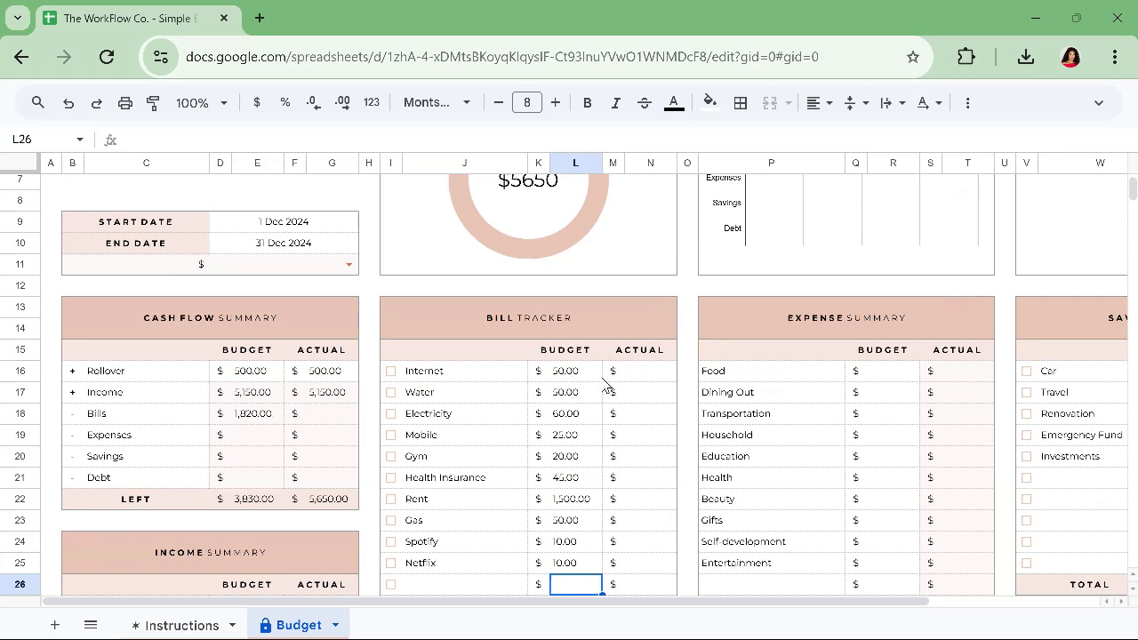
- Enter actual amounts in the Bill Tracker of 45 for Internet, 40 for Water and 55 for Electricity
left_click(663, 378)
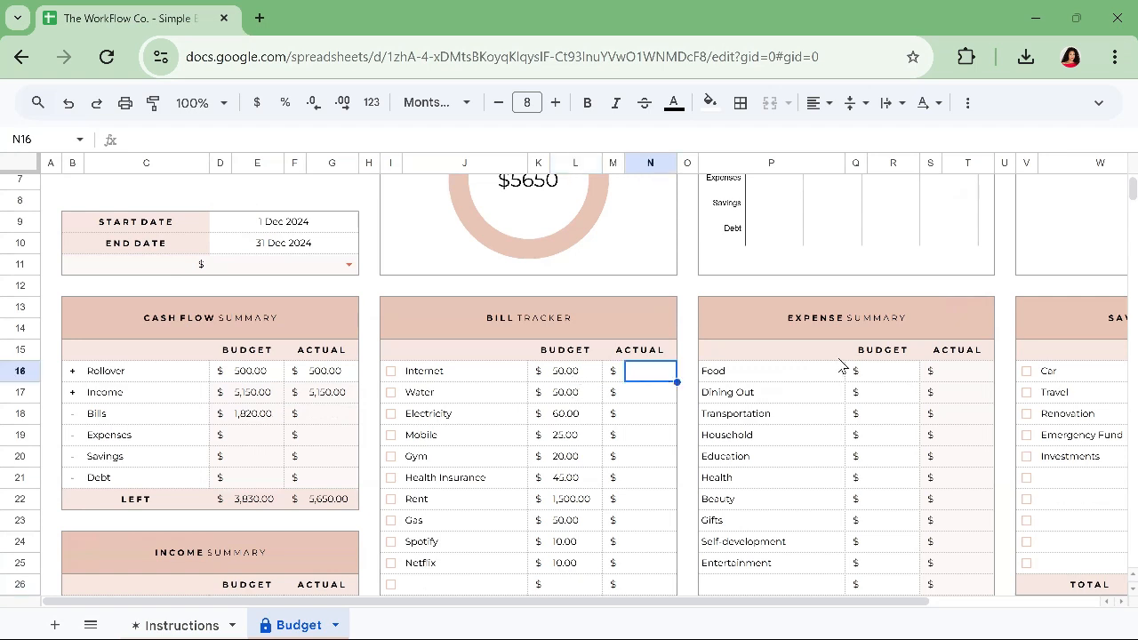
scroll(800, 338, "up", 2)
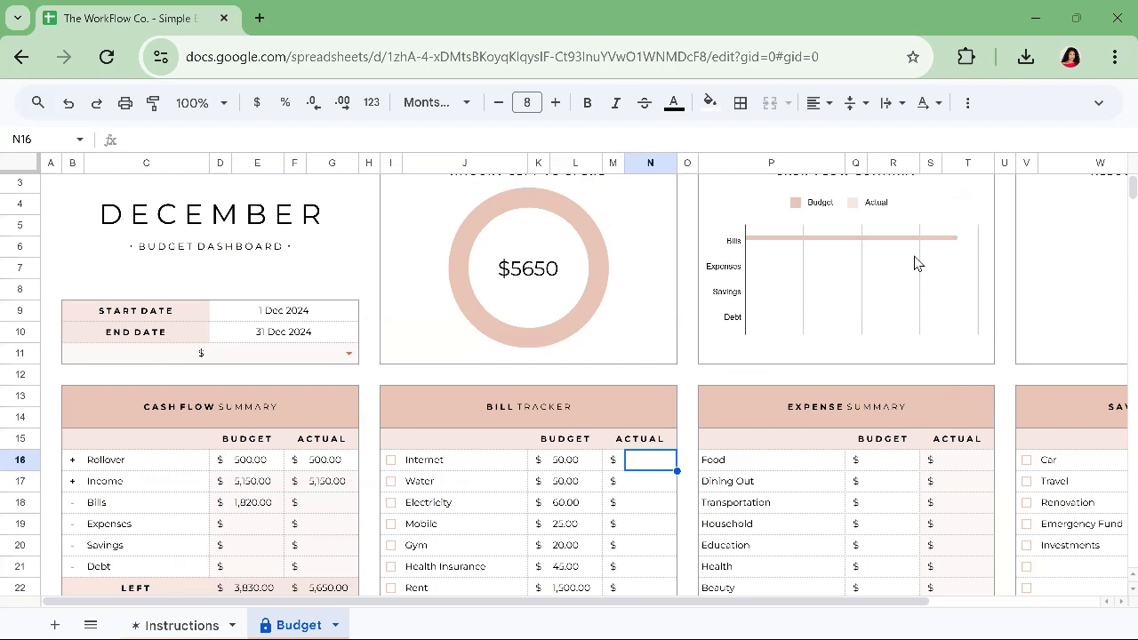
scroll(918, 263, "up", 1)
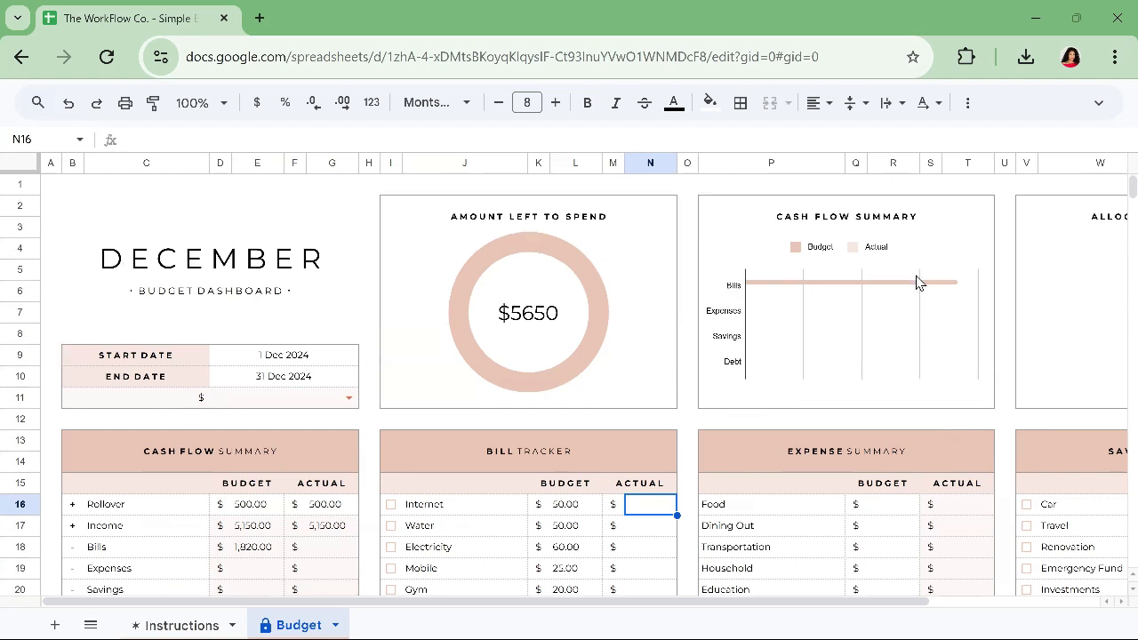
scroll(646, 506, "down", 4)
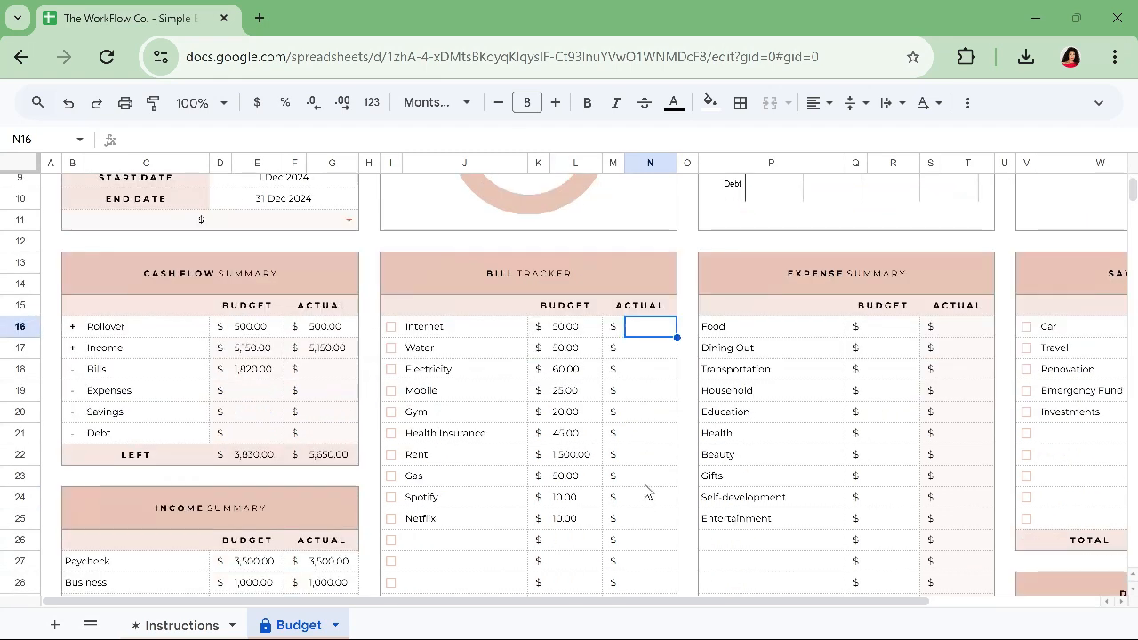
type("45")
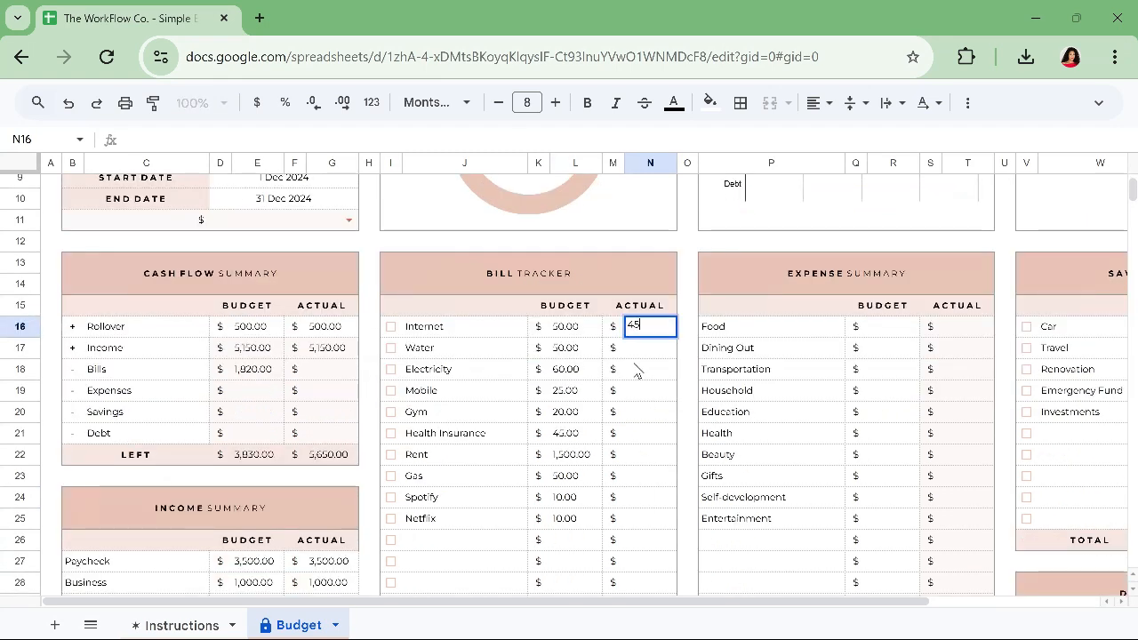
key("Return")
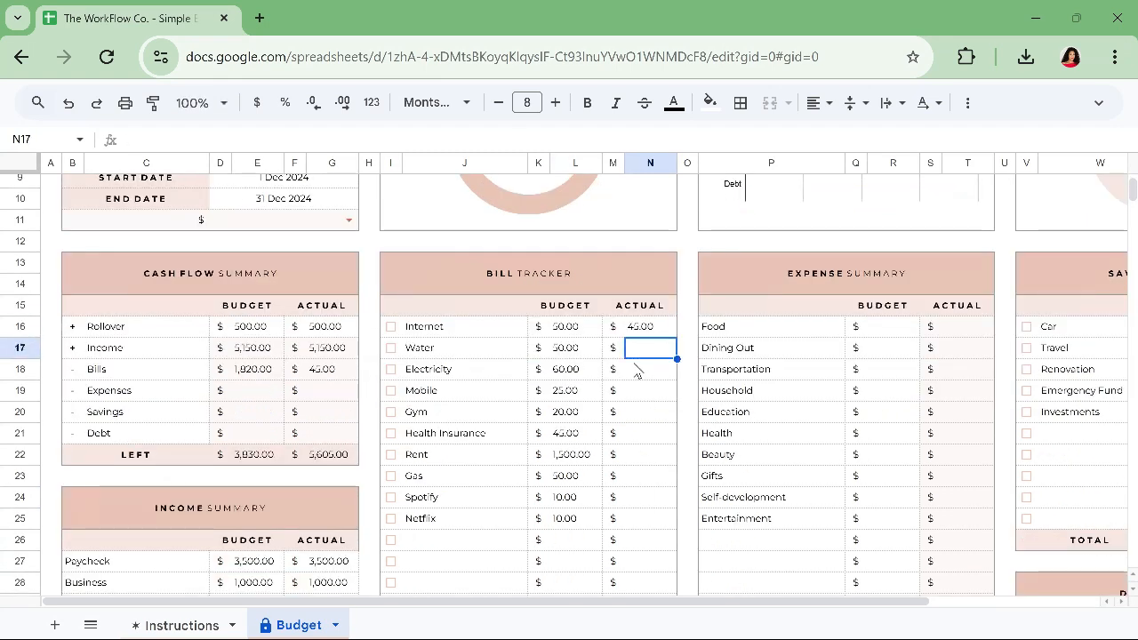
type("40")
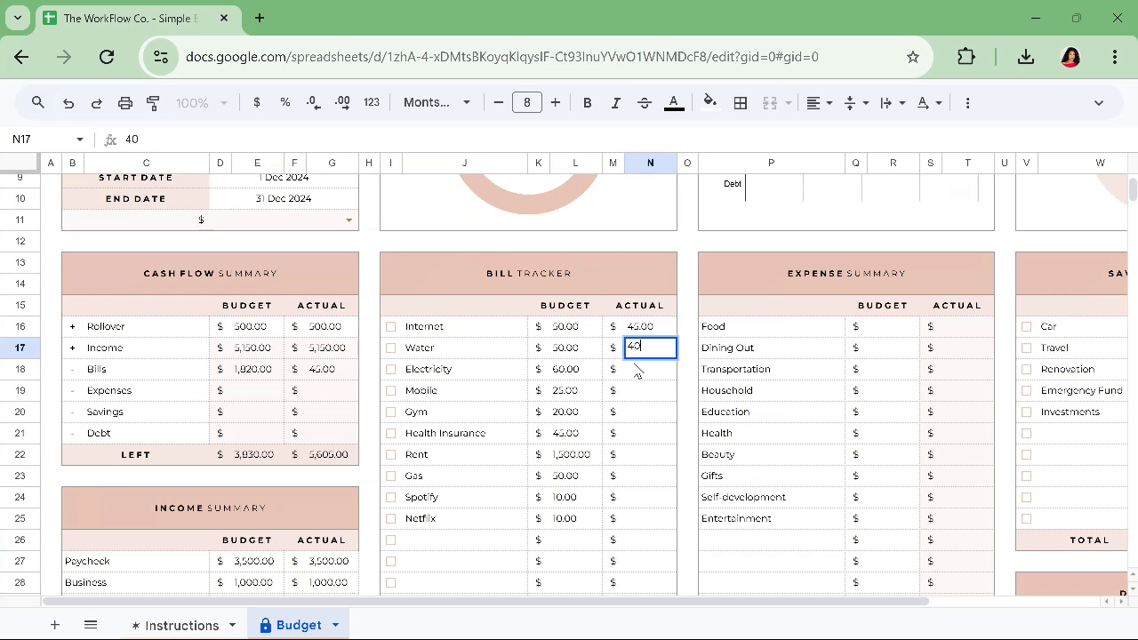
key("Return")
type("55")
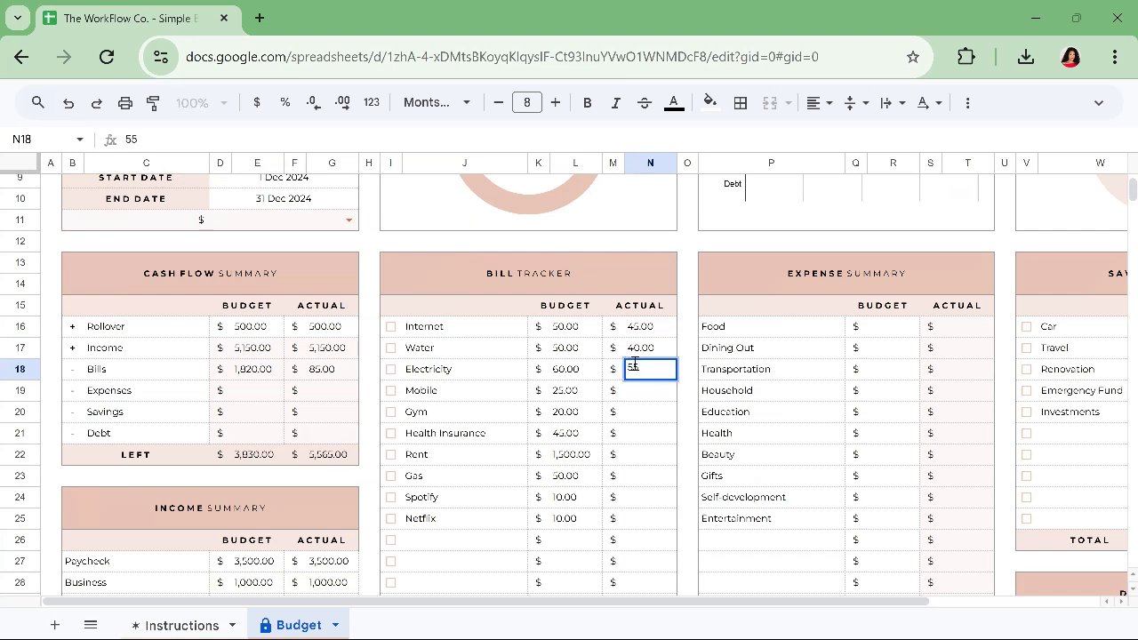
key("Return")
- Enter actual bill amounts of 25 for Mobile, 20 for Gym, 45 for Health Insurance and 1500 for Rent
type("25")
key("Return")
type("20")
key("Return")
type("45")
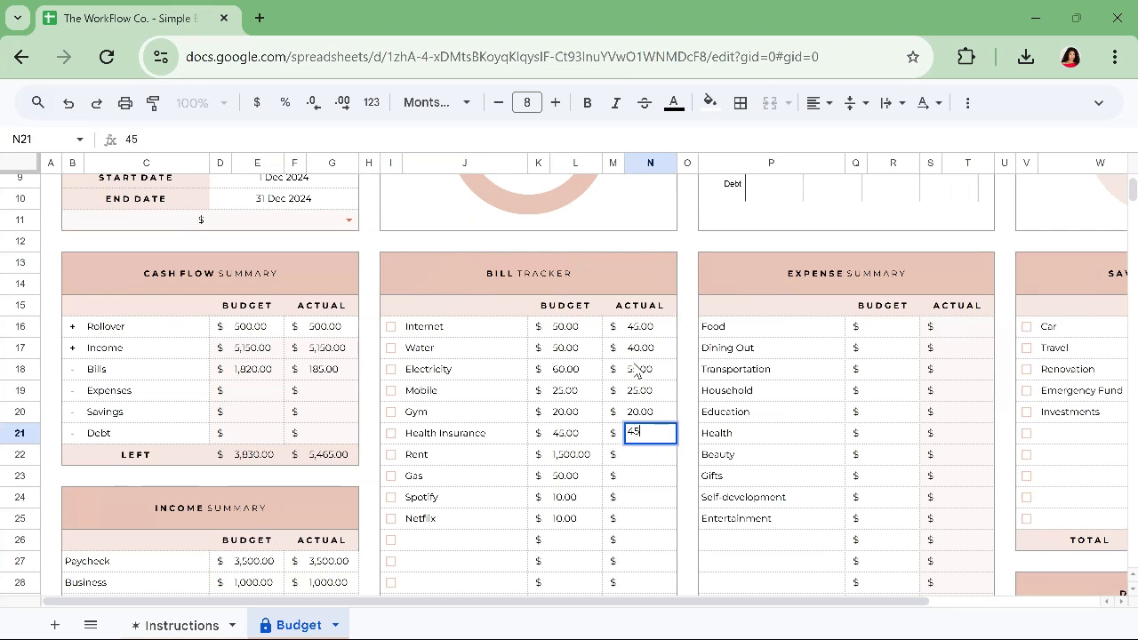
key("Return")
type("1500")
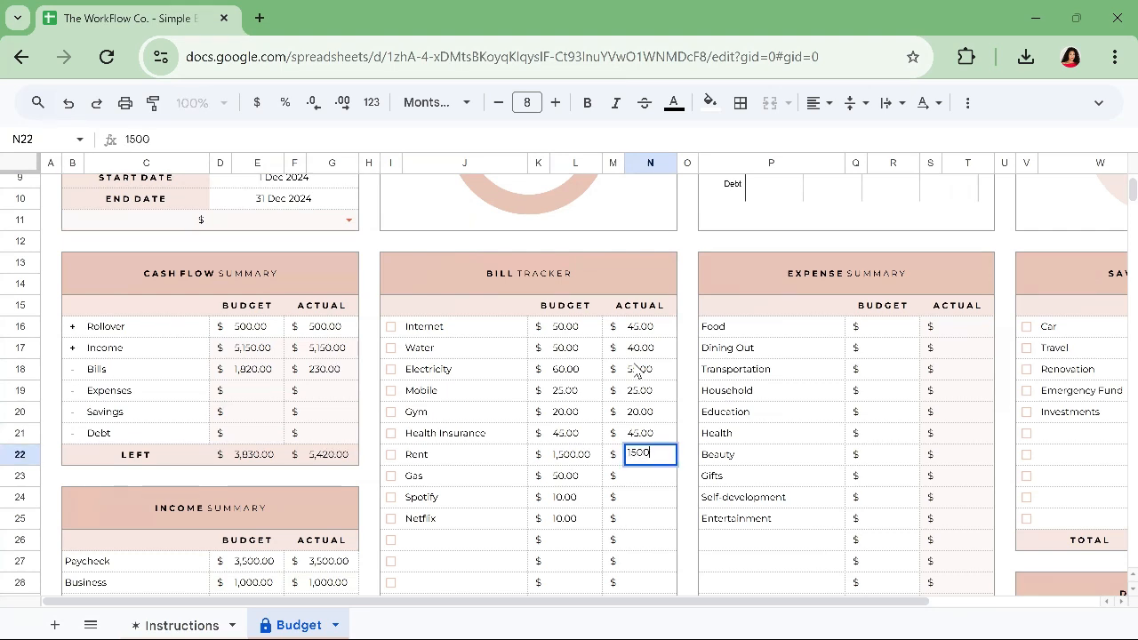
key("Return")
- Enter actual bill amounts of 25 for Gas, 10 for Spotify and 10 for Netflix, and check the dashboard charts
type("25")
key("Return")
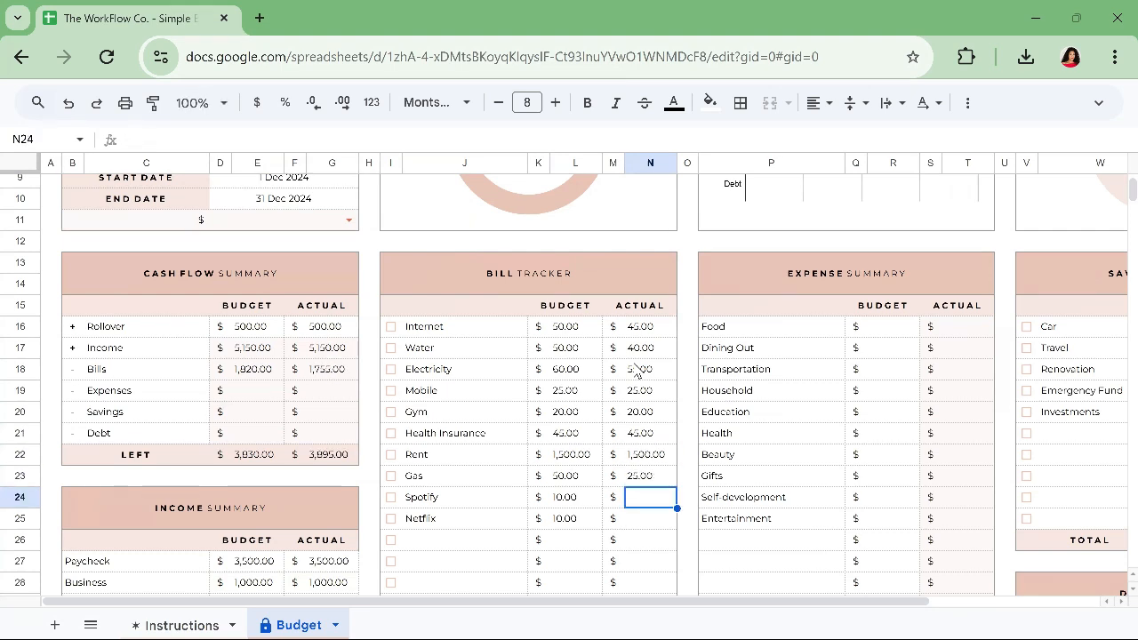
type("10")
key("Return")
type("10")
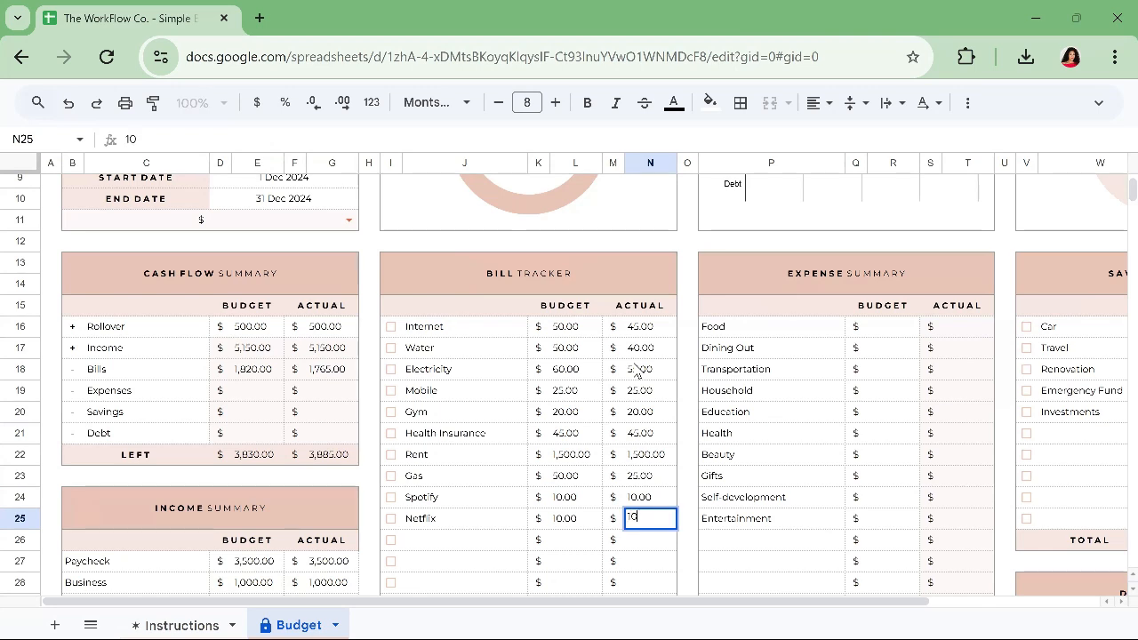
key("Return")
scroll(886, 358, "up", 4)
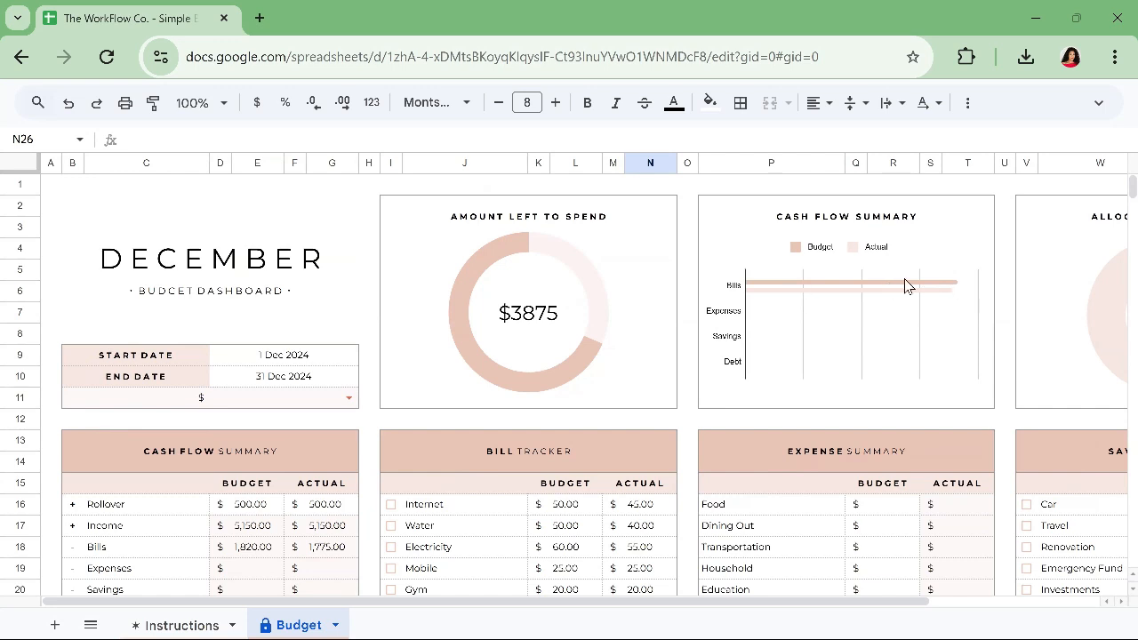
scroll(641, 534, "down", 2)
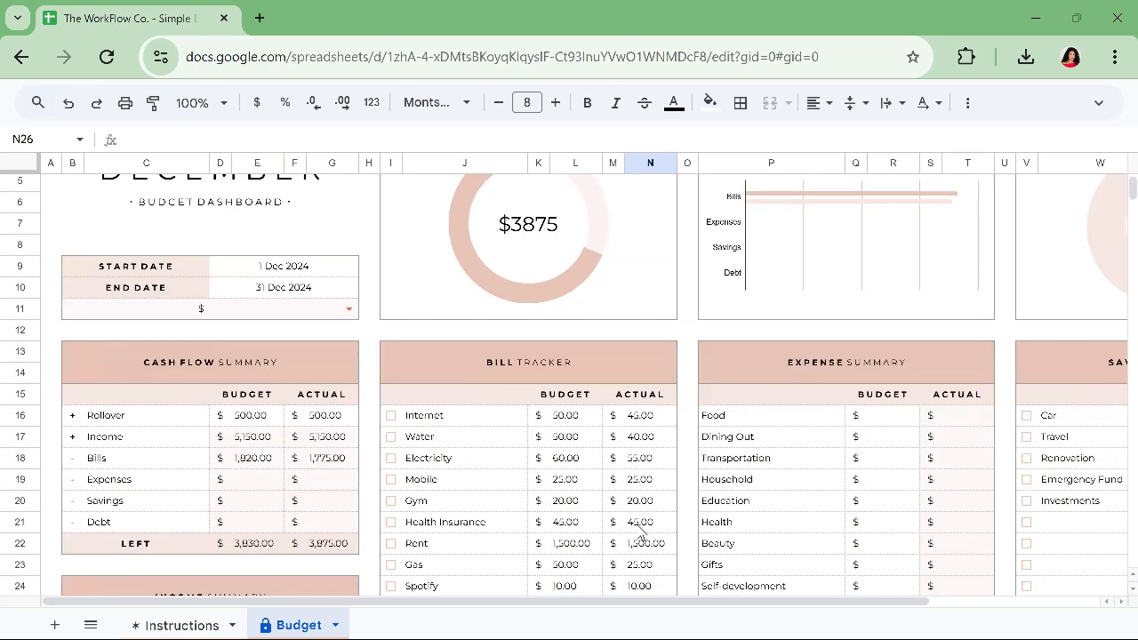
- Enter Savings Tracker budget amounts of 150 for Car and 200 for Travel
scroll(640, 529, "down", 2)
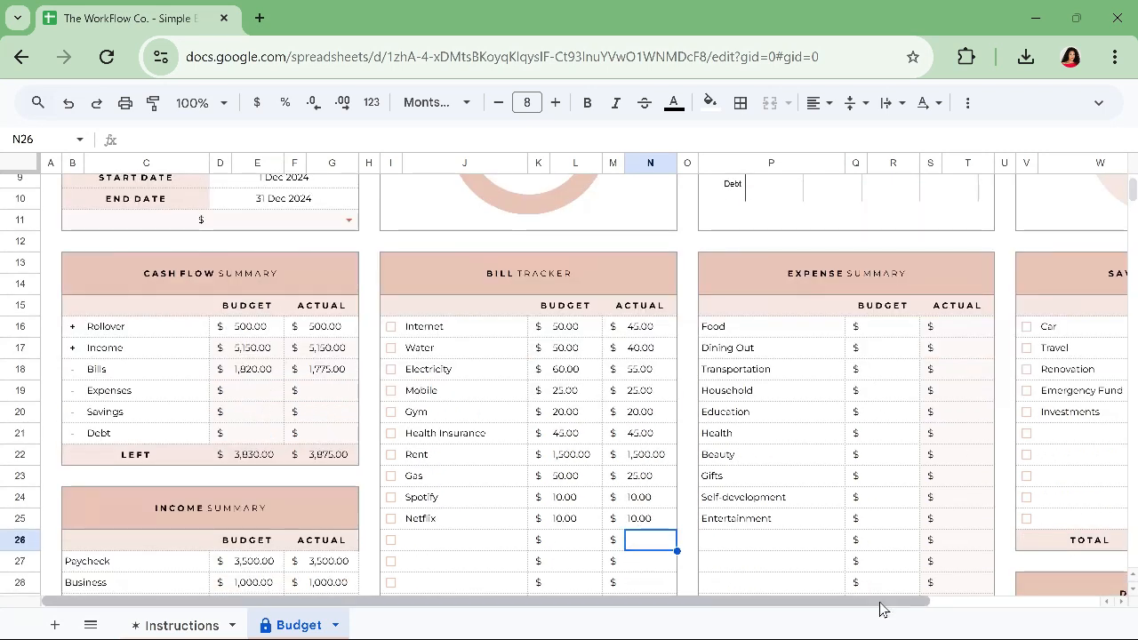
left_click_drag(880, 609, 1052, 609)
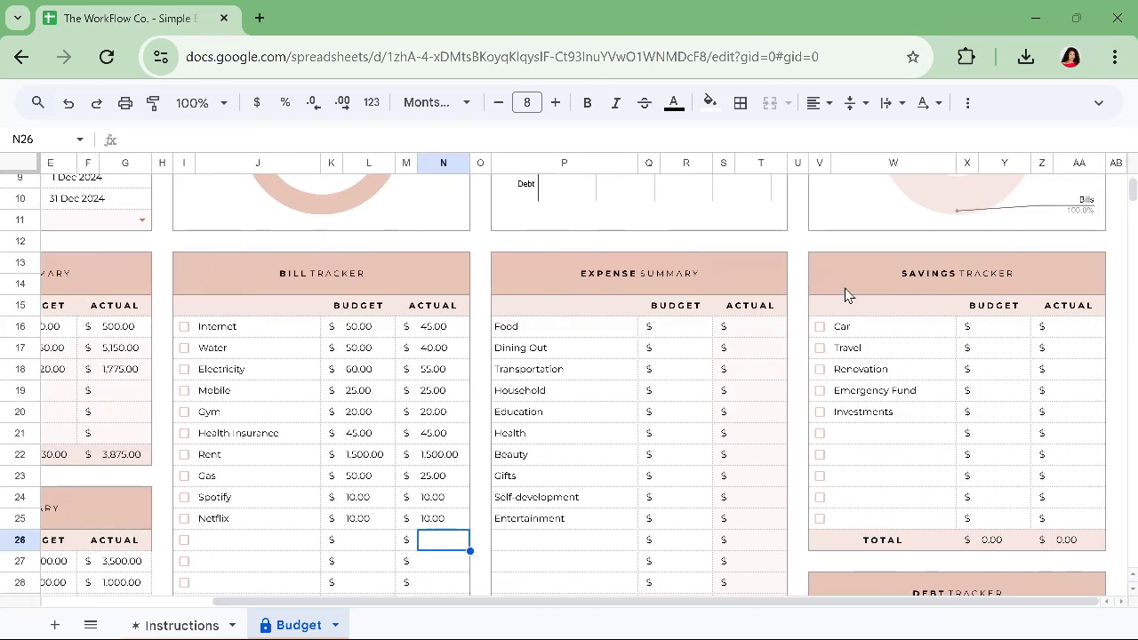
left_click(1009, 332)
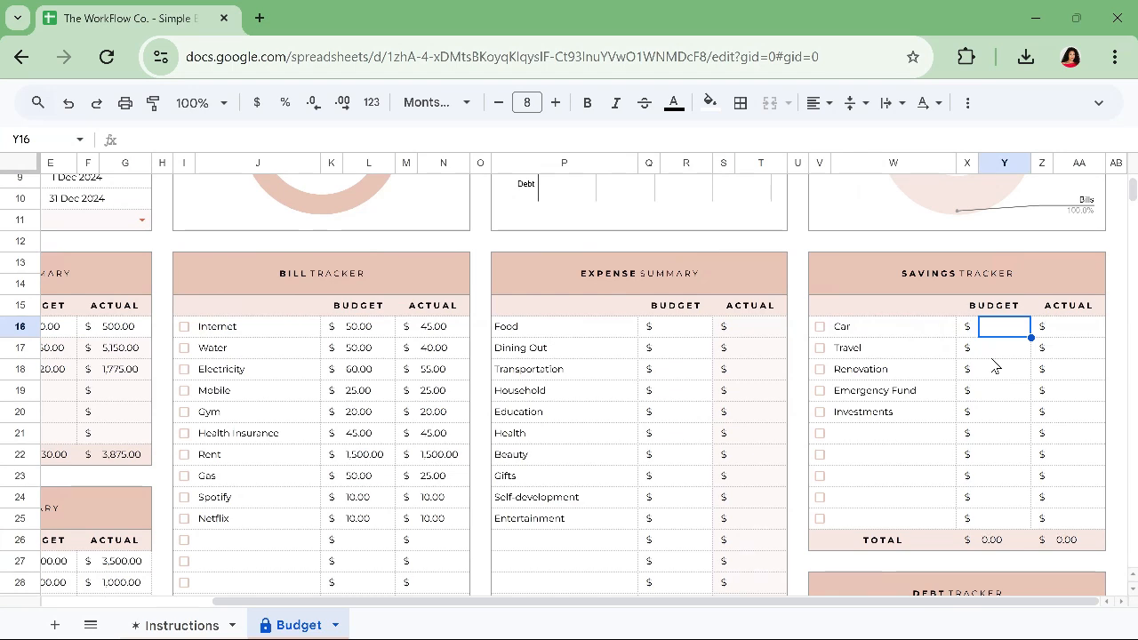
type("150")
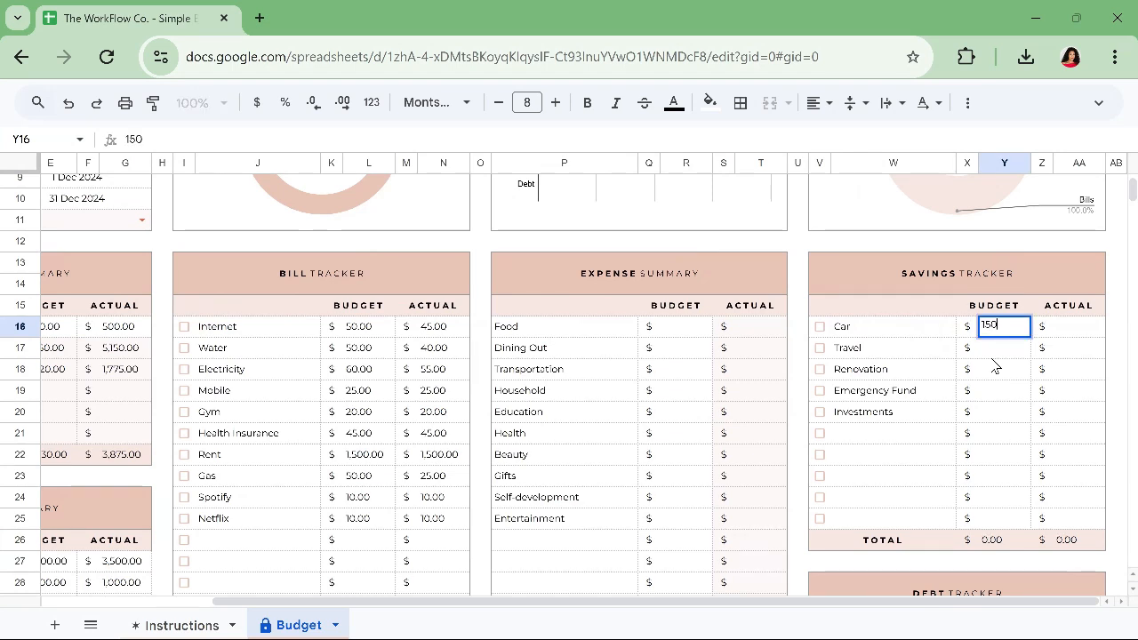
key("Return")
type("20")
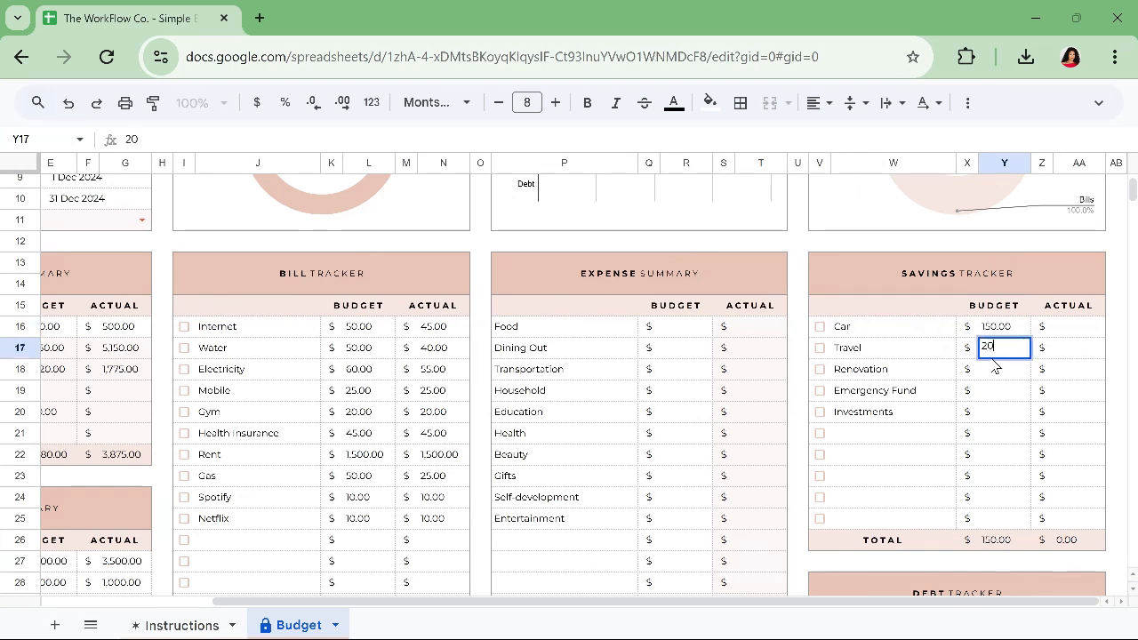
type("0")
key("Return")
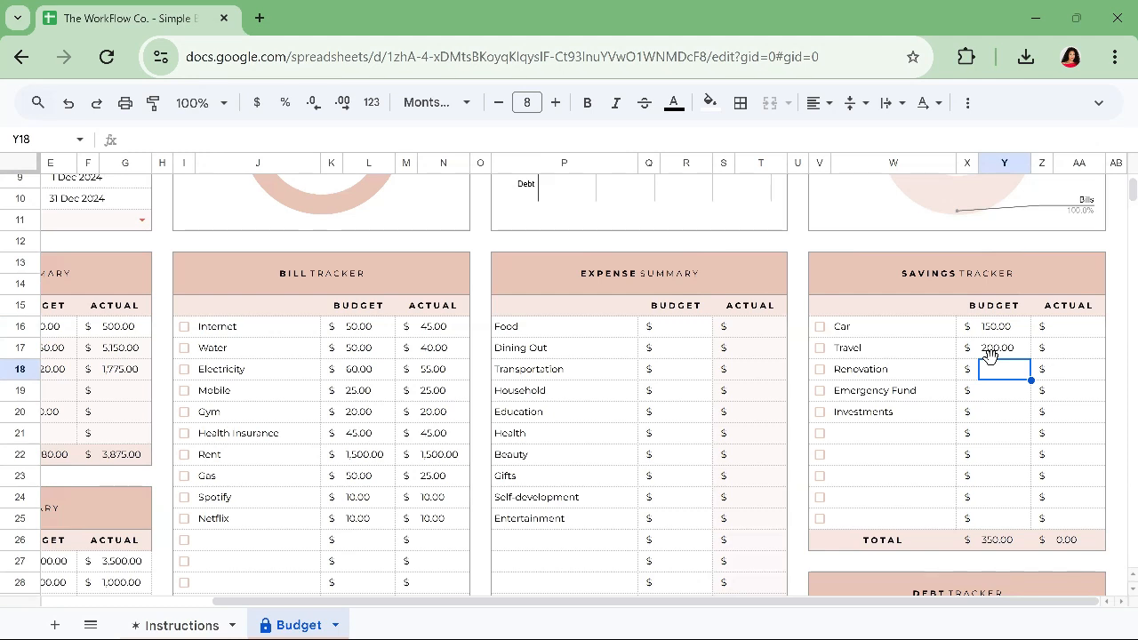
- Enter Savings Tracker budget amounts of 100 for Renovation, 300 for Emergency Fund and 300 for Investments
type("100")
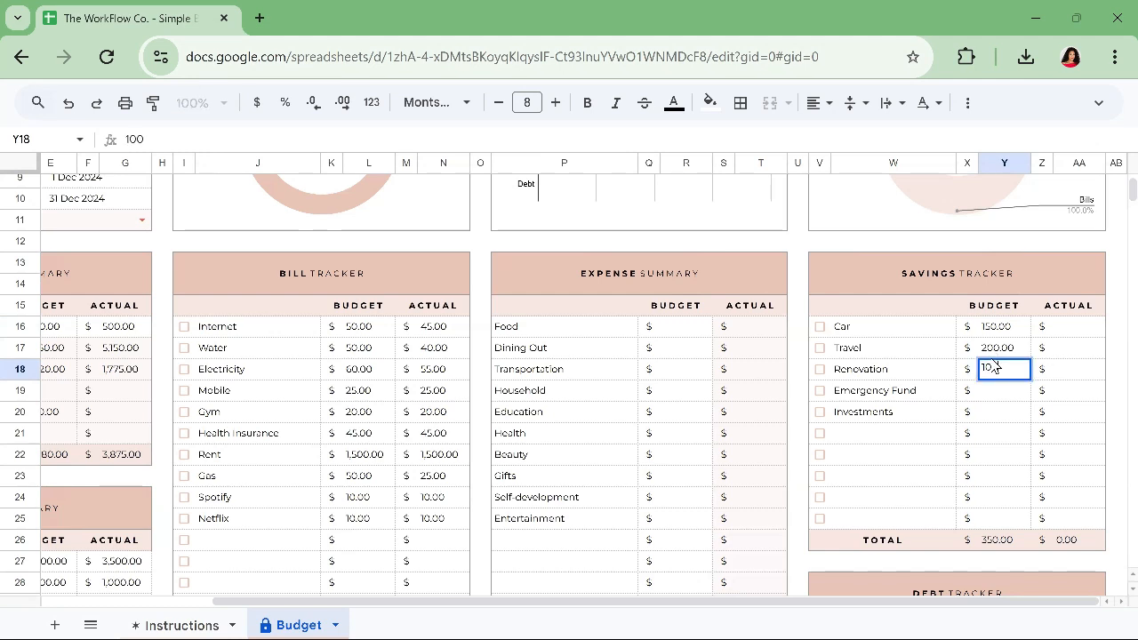
key("Return")
type("300")
key("Return")
type("300")
key("Return")
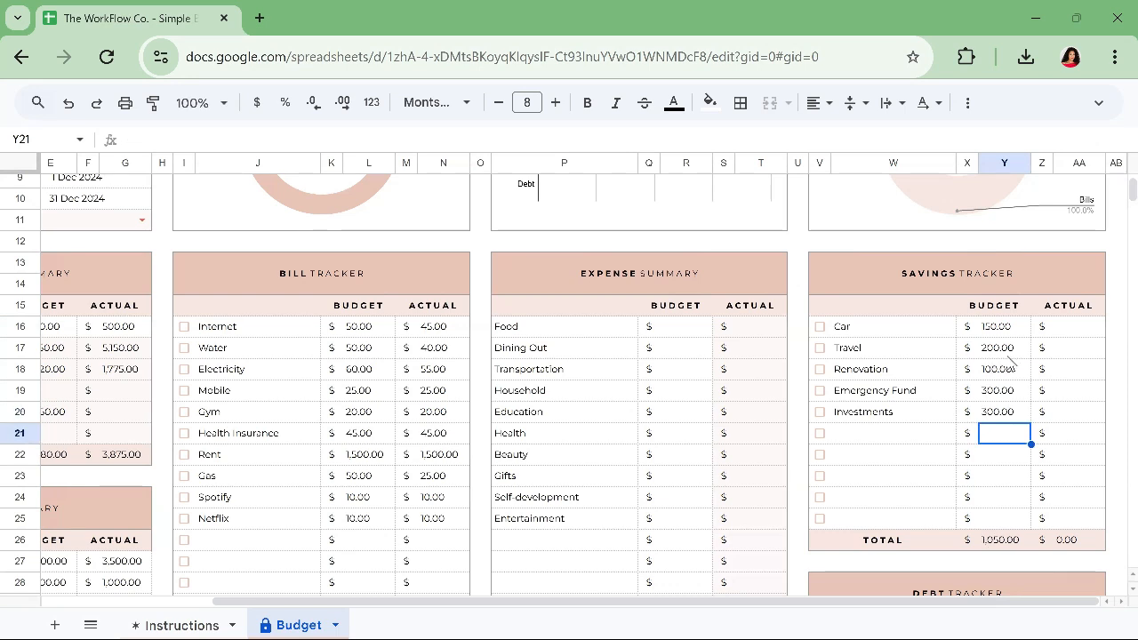
- Copy the five Savings Tracker budget amounts into the Actual column starting at Car, and check the dashboard charts
left_click_drag(1000, 332, 1006, 416)
right_click(1011, 400)
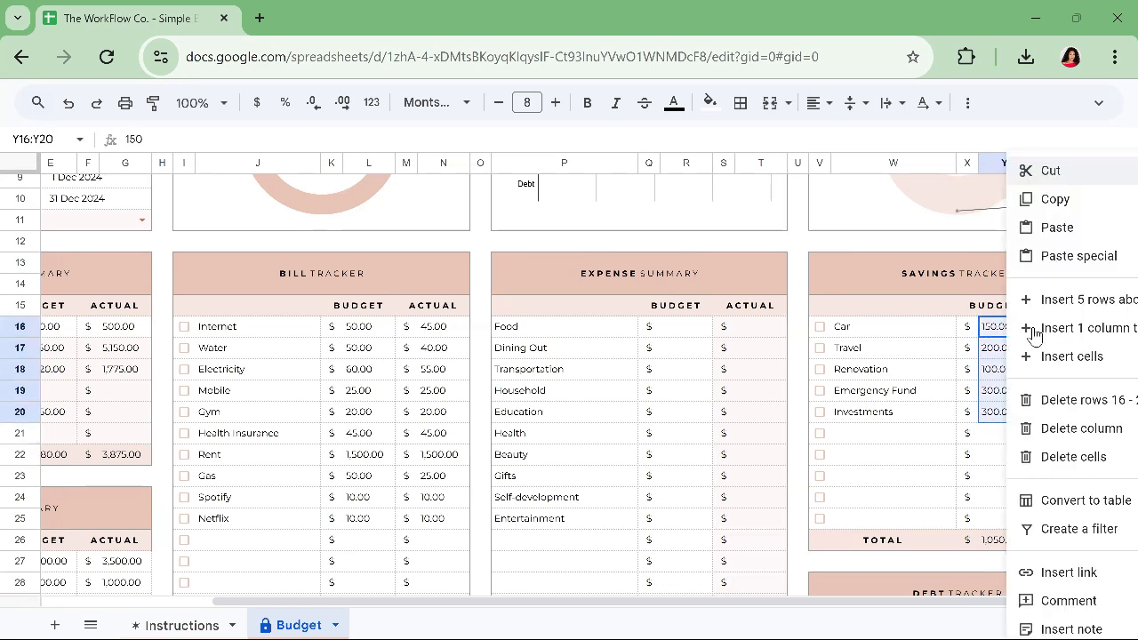
left_click(1065, 201)
left_click(1064, 330)
right_click(1065, 331)
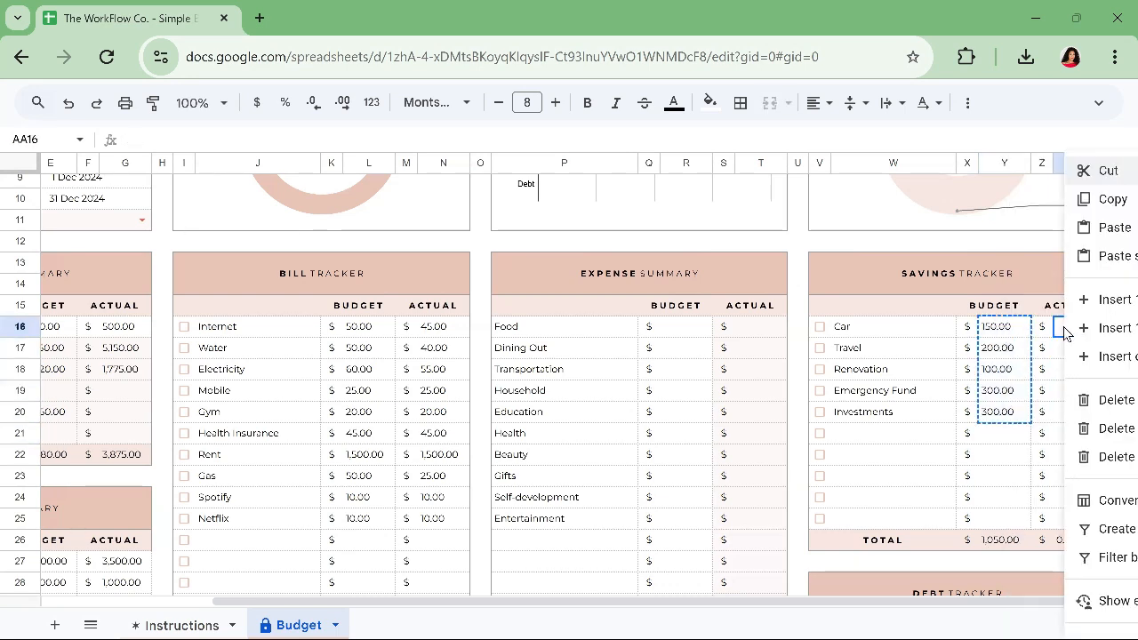
left_click(1108, 228)
scroll(726, 422, "up", 3)
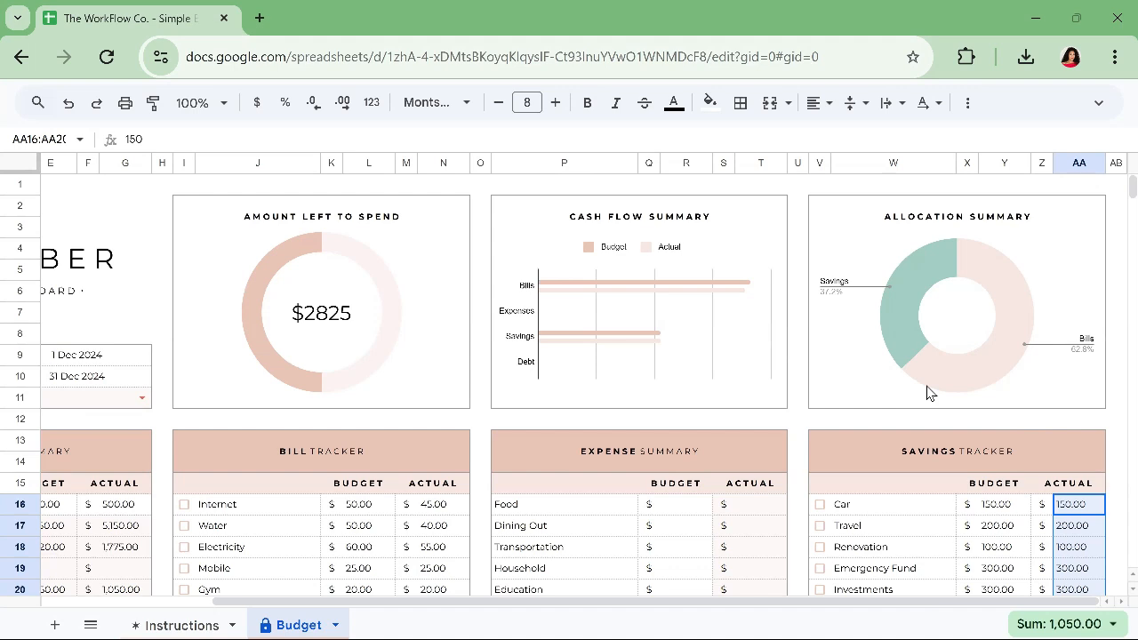
- Add Credit Card as the first item in the Debt Tracker
scroll(858, 373, "down", 5)
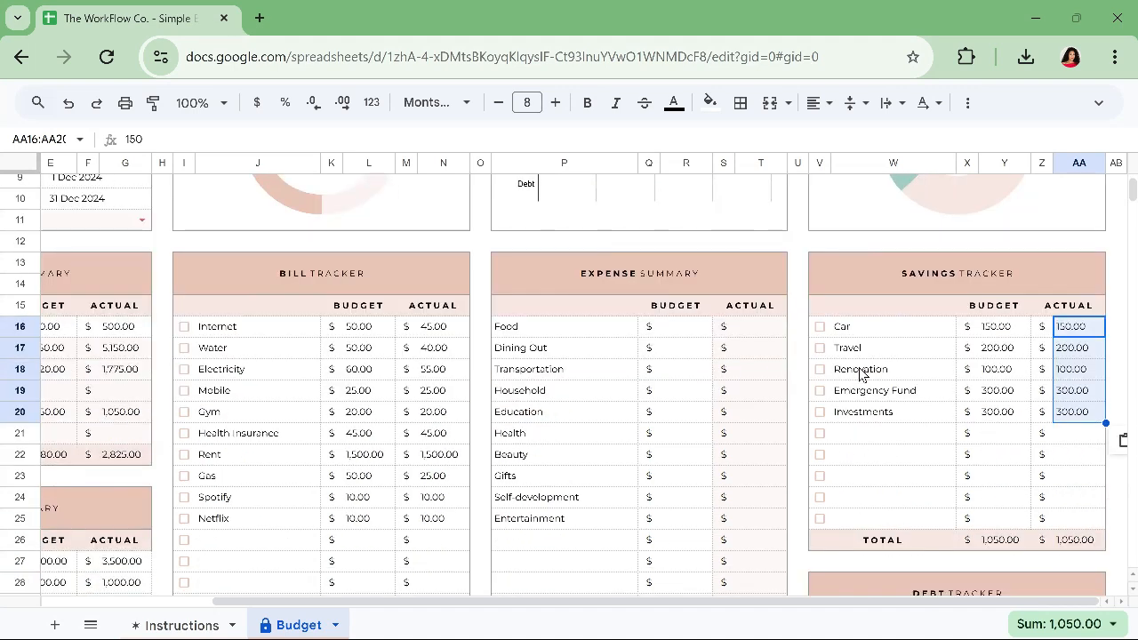
scroll(858, 373, "down", 1)
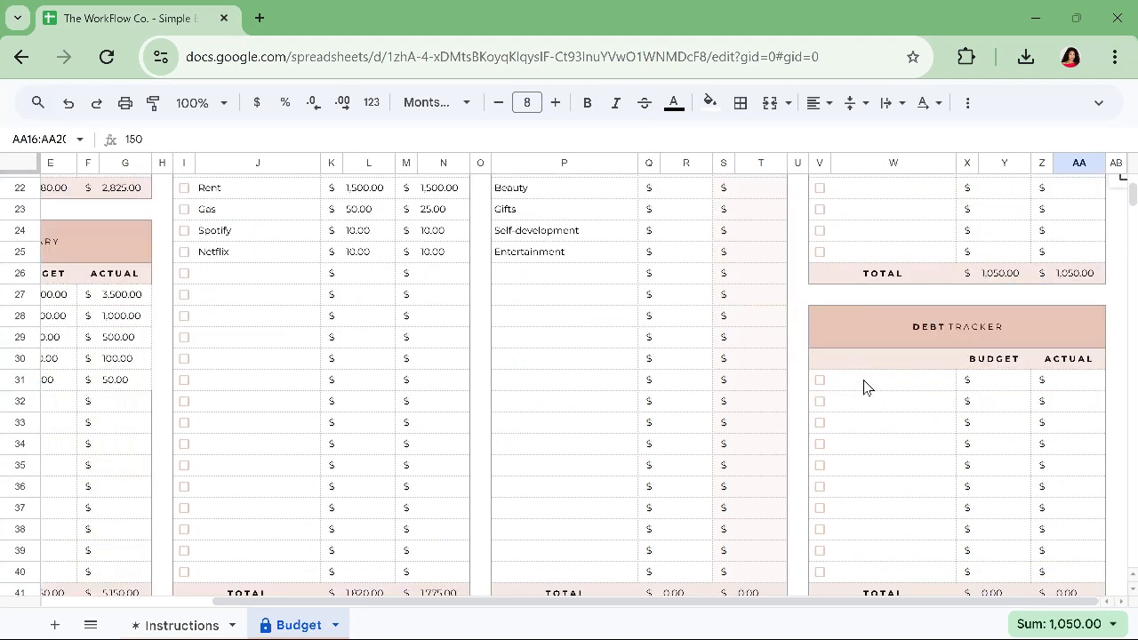
left_click(864, 385)
type("Cred")
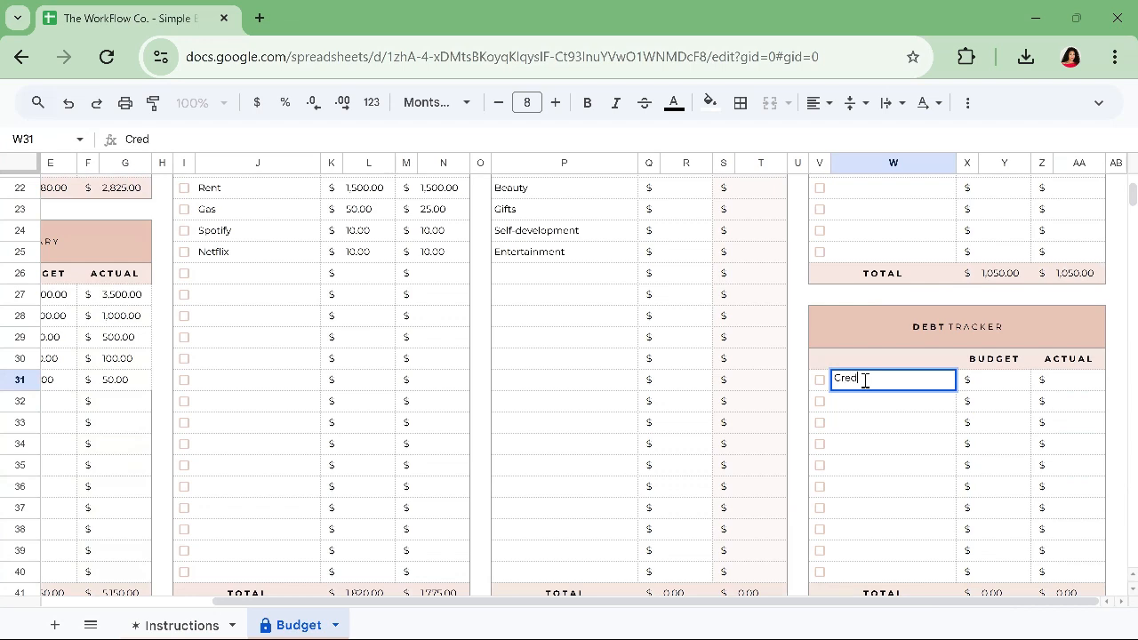
type("it")
type(" Crad")
key("BackSpace")
key("BackSpace")
key("BackSpace")
type("ard")
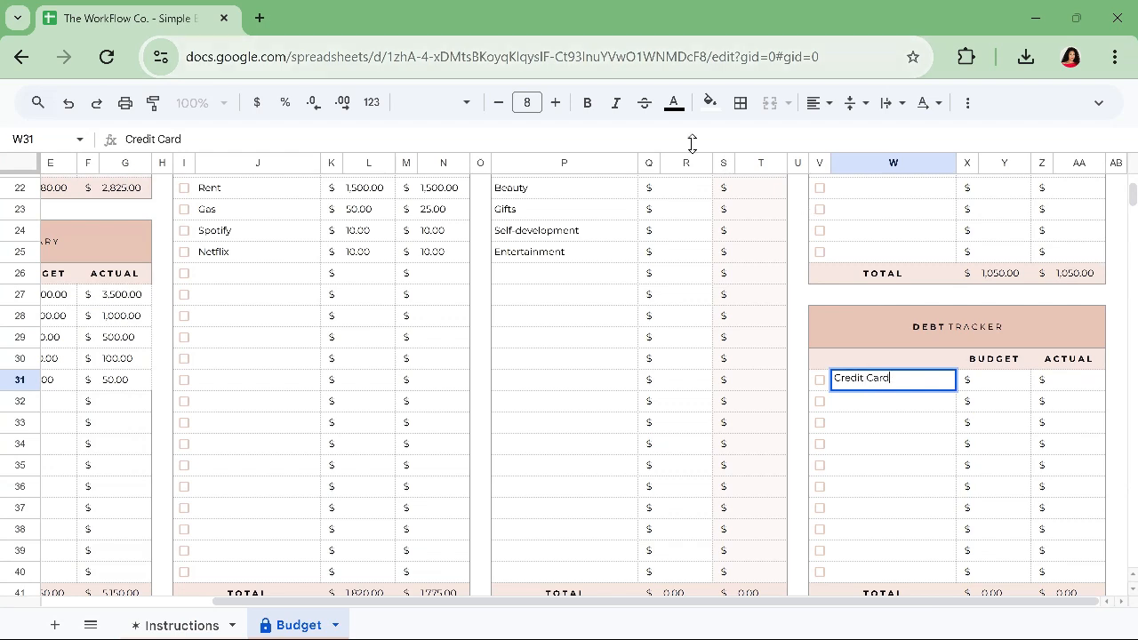
key("Tab")
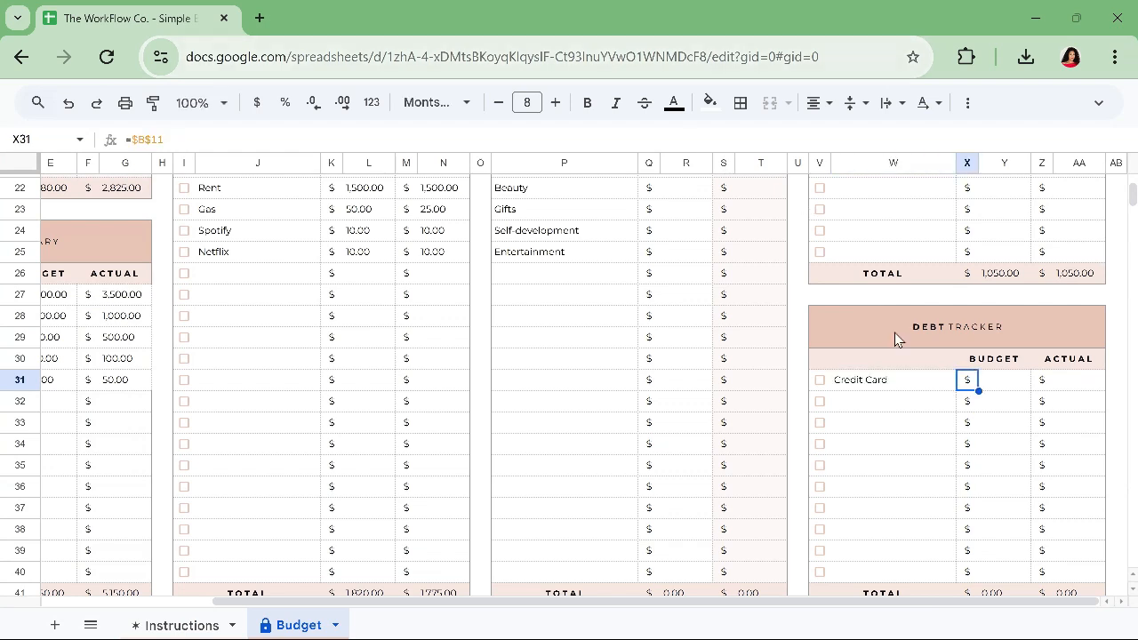
- Enter a budget of 100 and an actual amount of 75 for Credit Card in the Debt Tracker
left_click(1008, 388)
type("100")
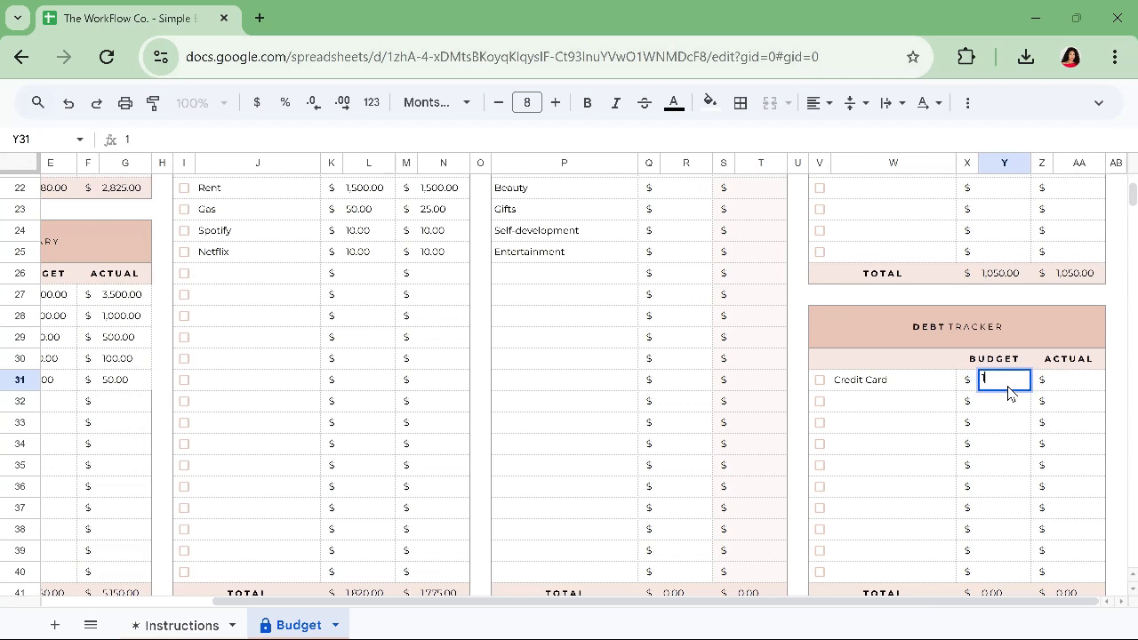
key("Tab")
key("Tab")
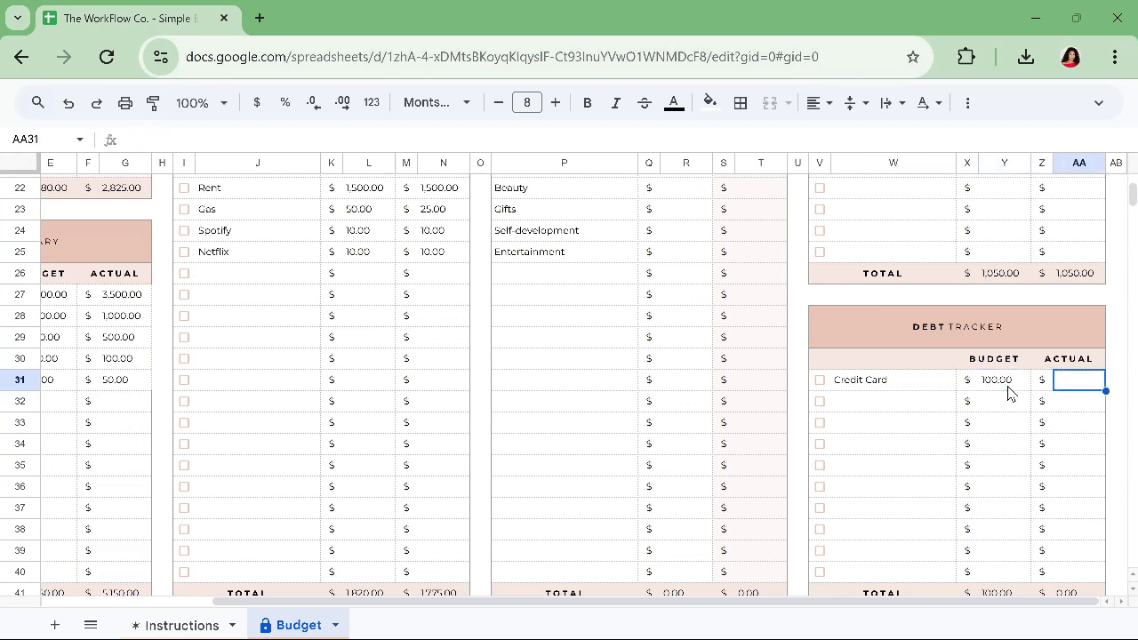
type("75")
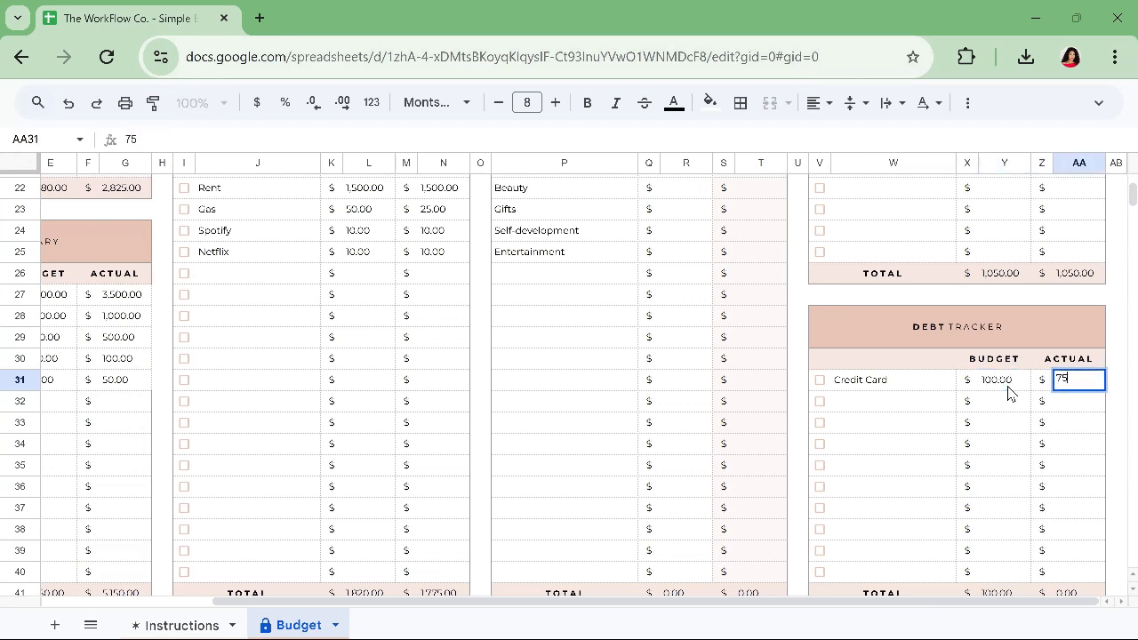
key("Return")
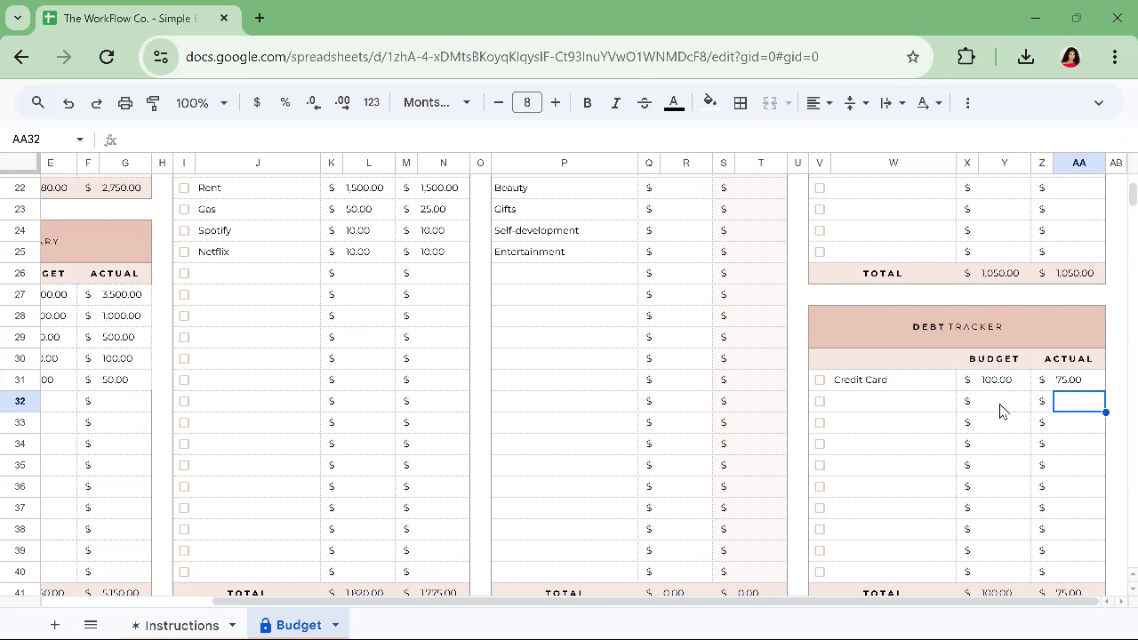
scroll(996, 405, "up", 5)
- Start the first Expense Tracker entry with the date 2 Dec 2024 and an amount of 100
scroll(996, 405, "down", 5)
scroll(996, 405, "down", 2)
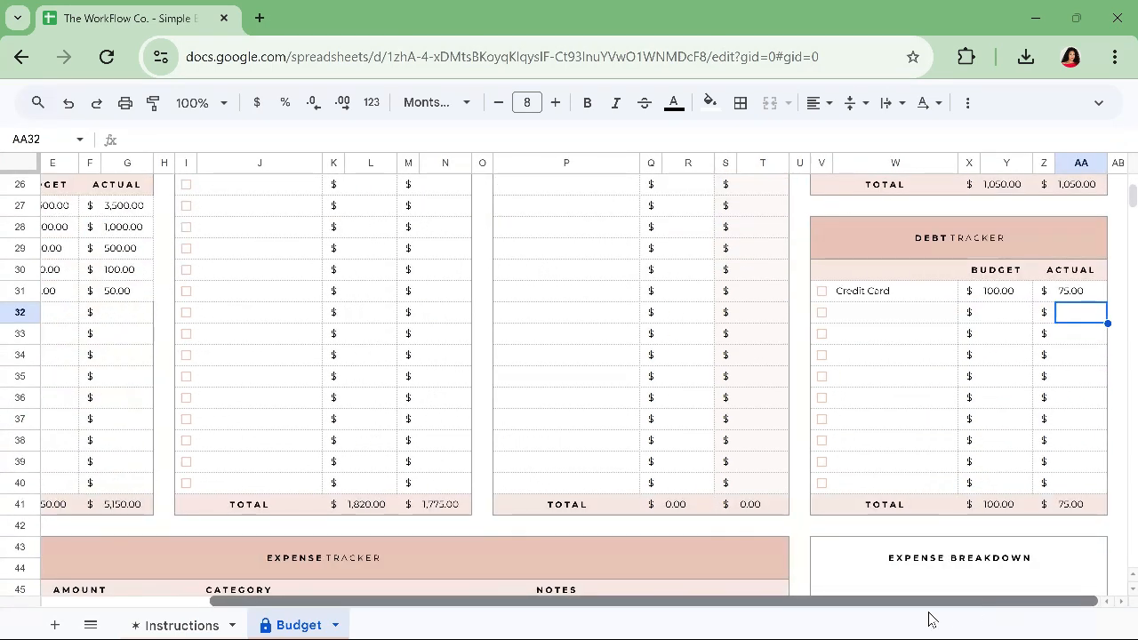
left_click_drag(929, 618, 708, 617)
scroll(483, 432, "up", 2)
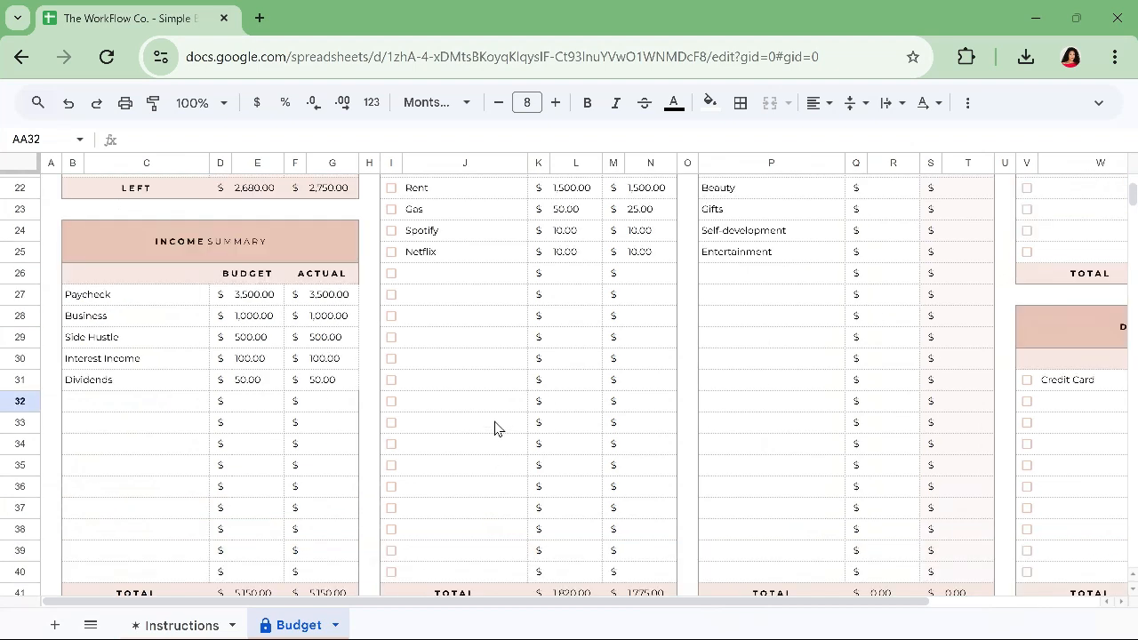
scroll(495, 428, "down", 6)
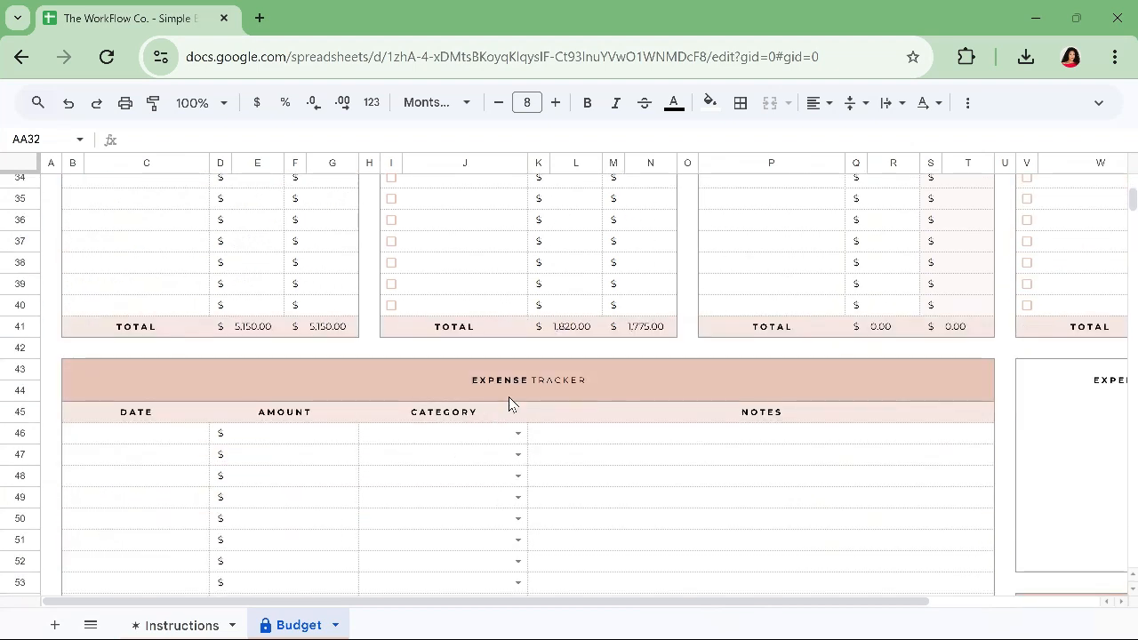
left_click(134, 439)
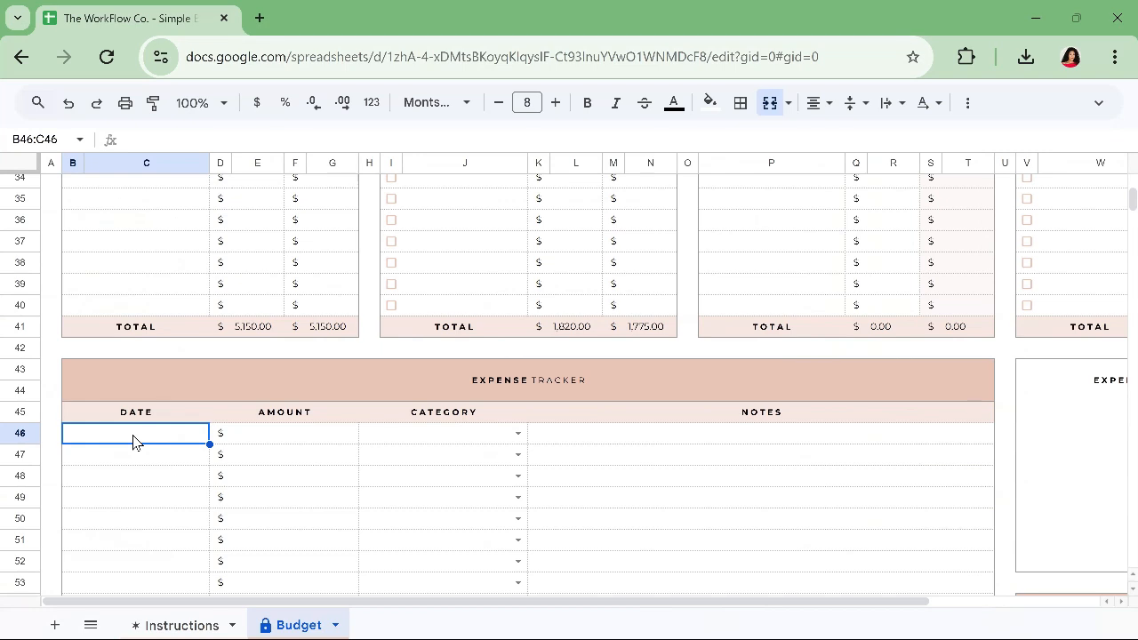
double_click(134, 439)
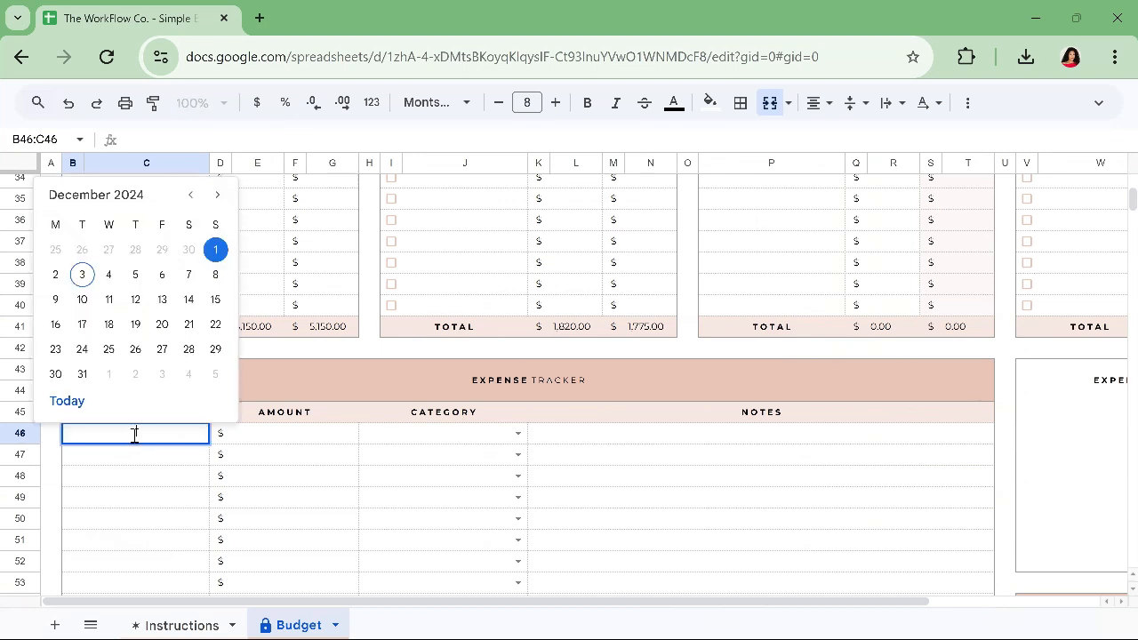
left_click(55, 273)
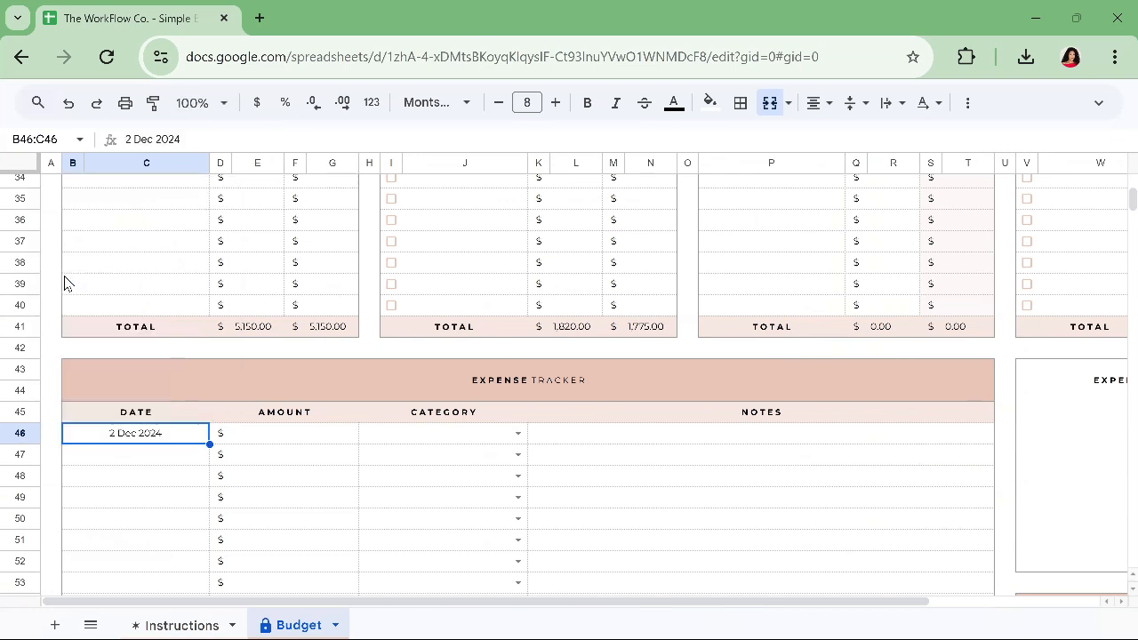
left_click(286, 438)
type("100")
- Set the first expense's category to Food with the note Groceries, and check the Expense Summary
left_click(486, 435)
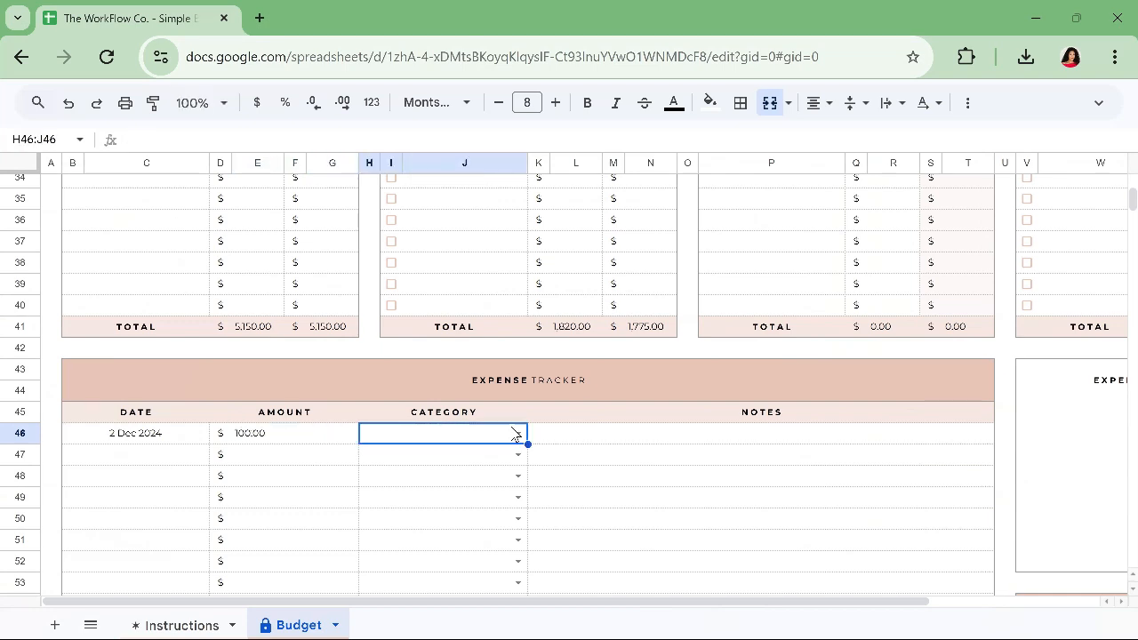
left_click(516, 433)
left_click(454, 459)
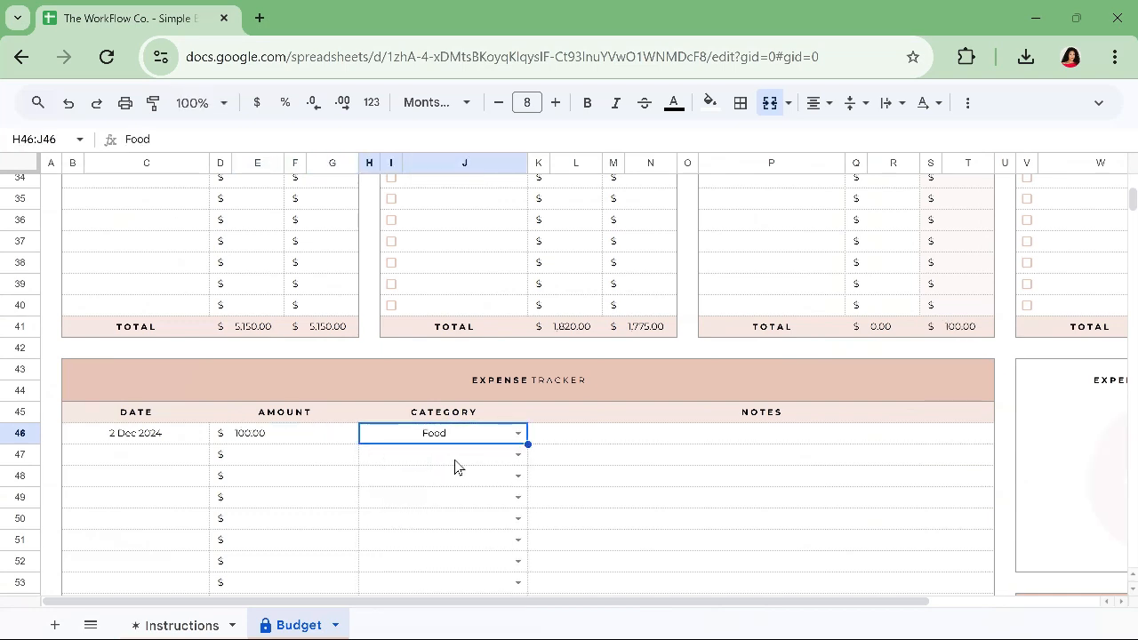
left_click(610, 441)
type("Groceries")
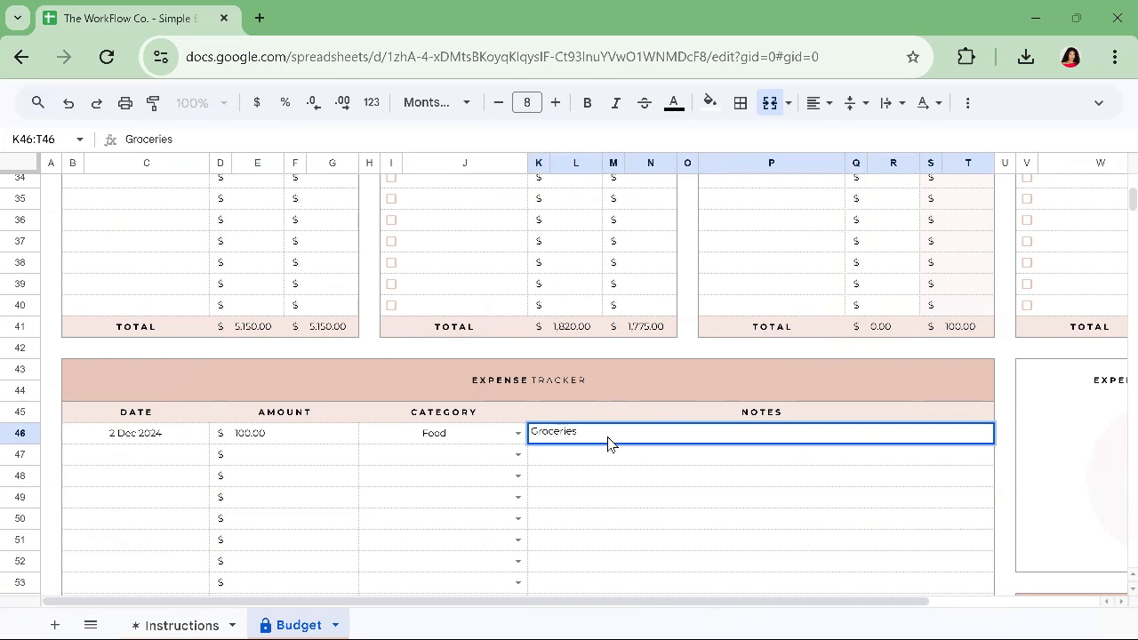
key("Return")
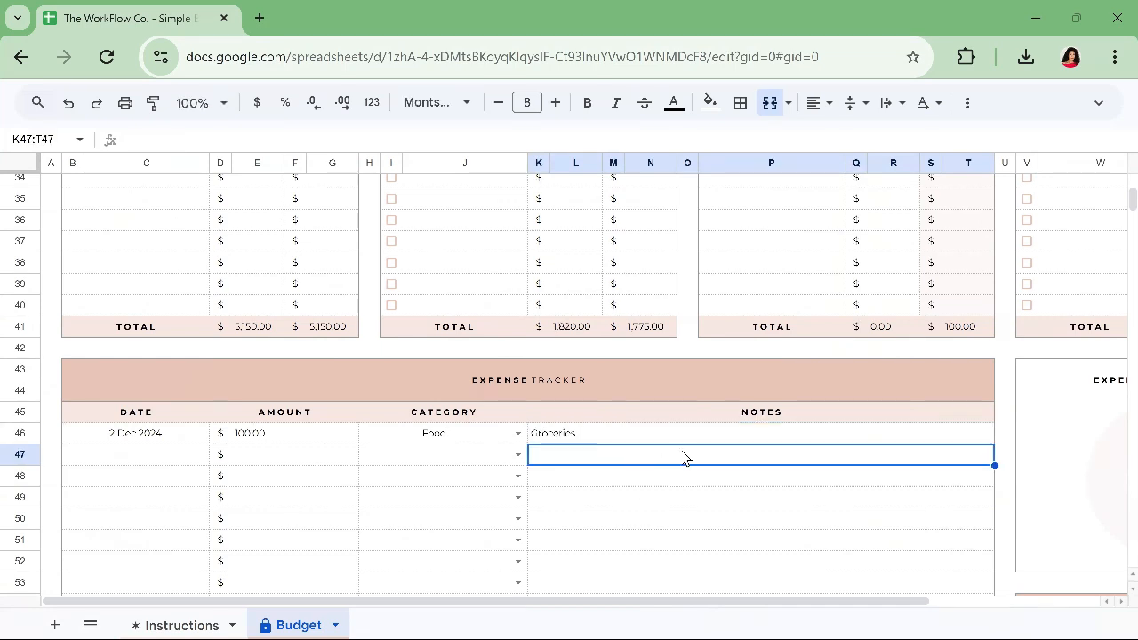
scroll(684, 458, "up", 7)
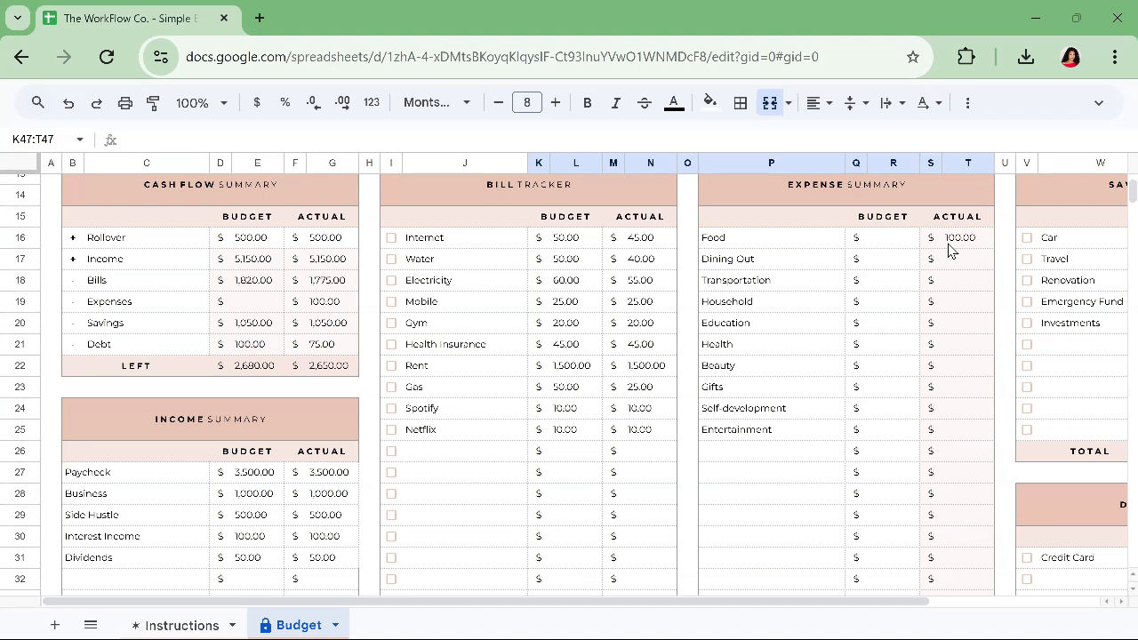
- Start the second Expense Tracker entry with the date 3 Dec 2024 and an amount of 50
scroll(608, 409, "down", 7)
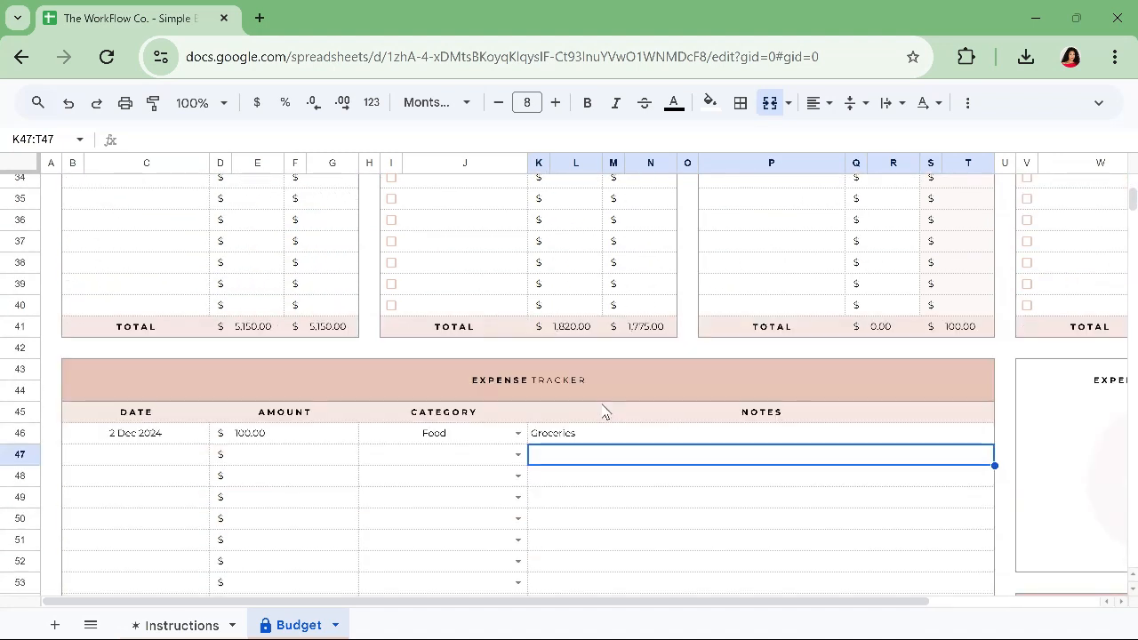
left_click(150, 455)
double_click(151, 453)
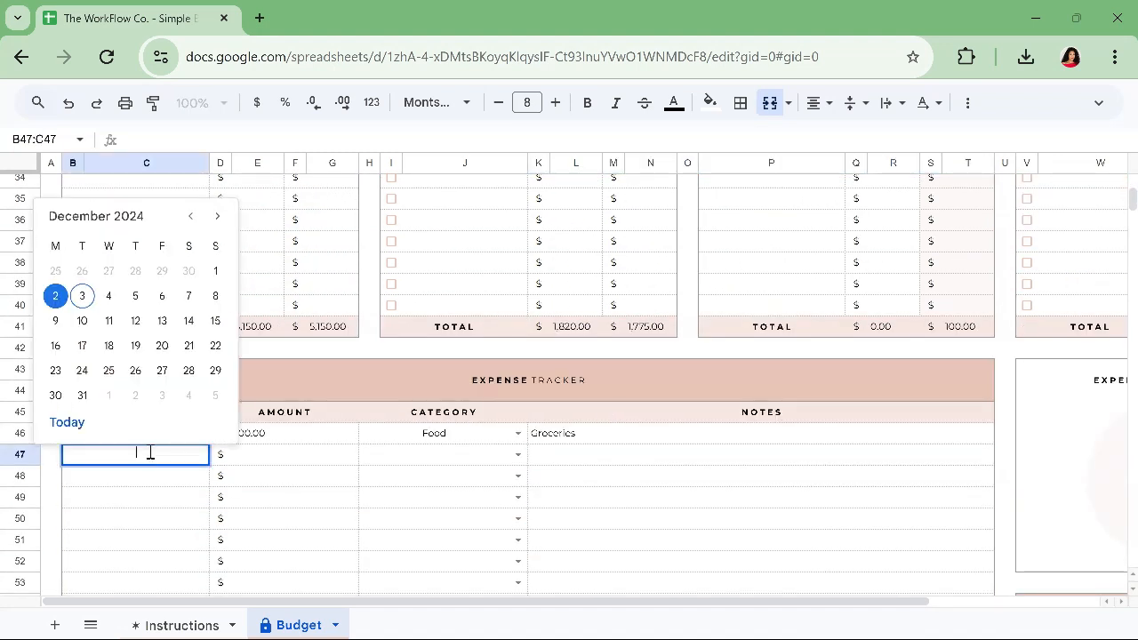
left_click(85, 295)
left_click(297, 457)
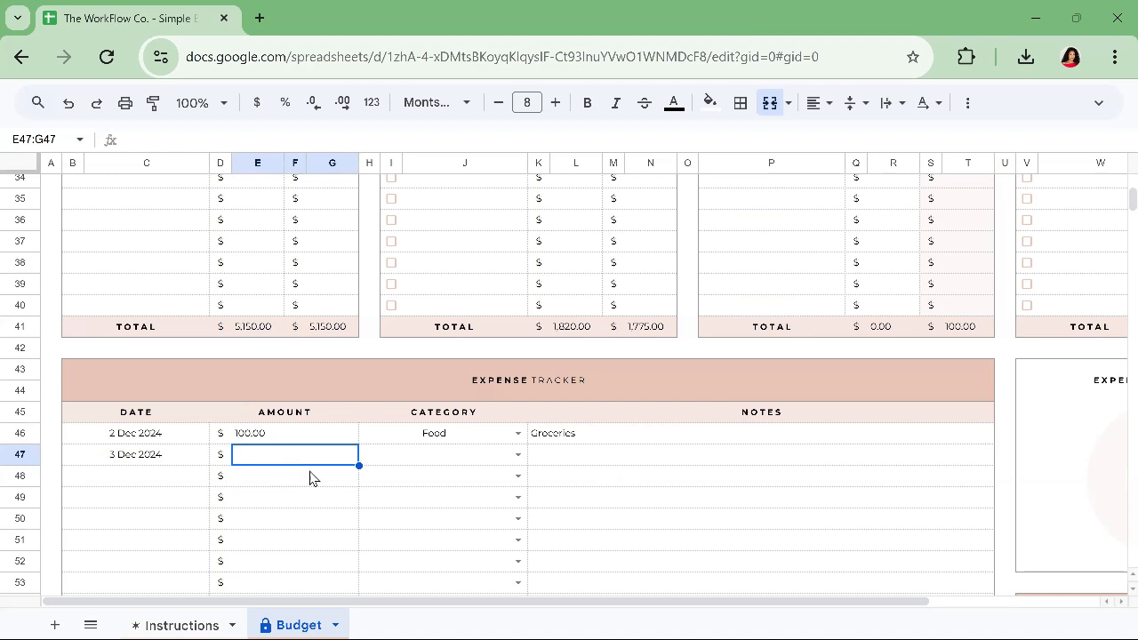
type("50")
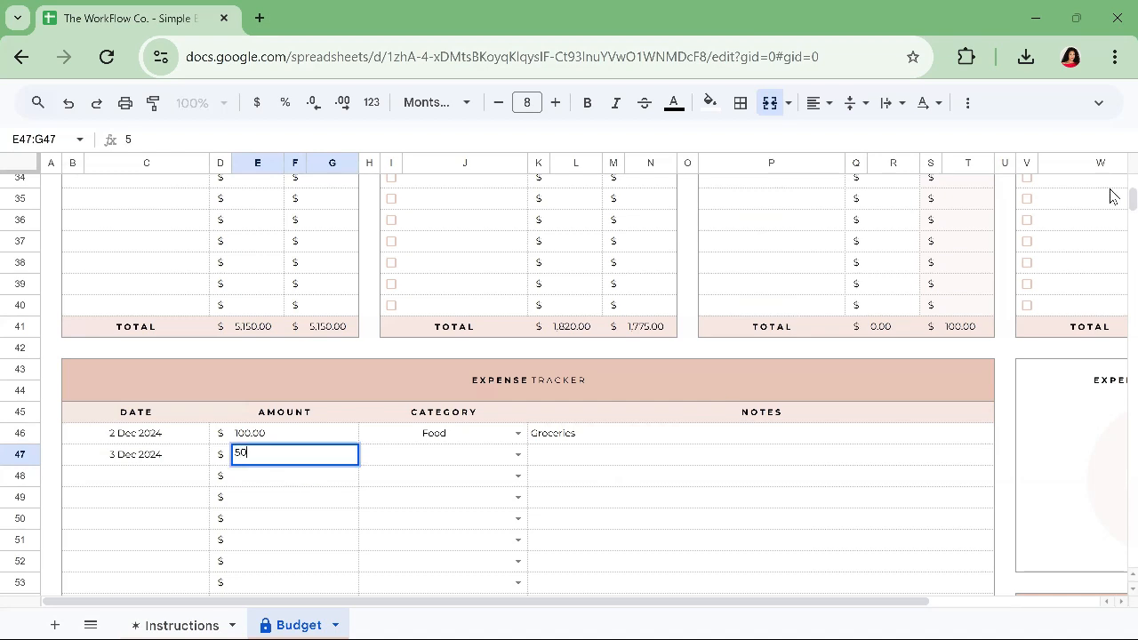
- Set the second expense's category to Transportation
left_click(519, 456)
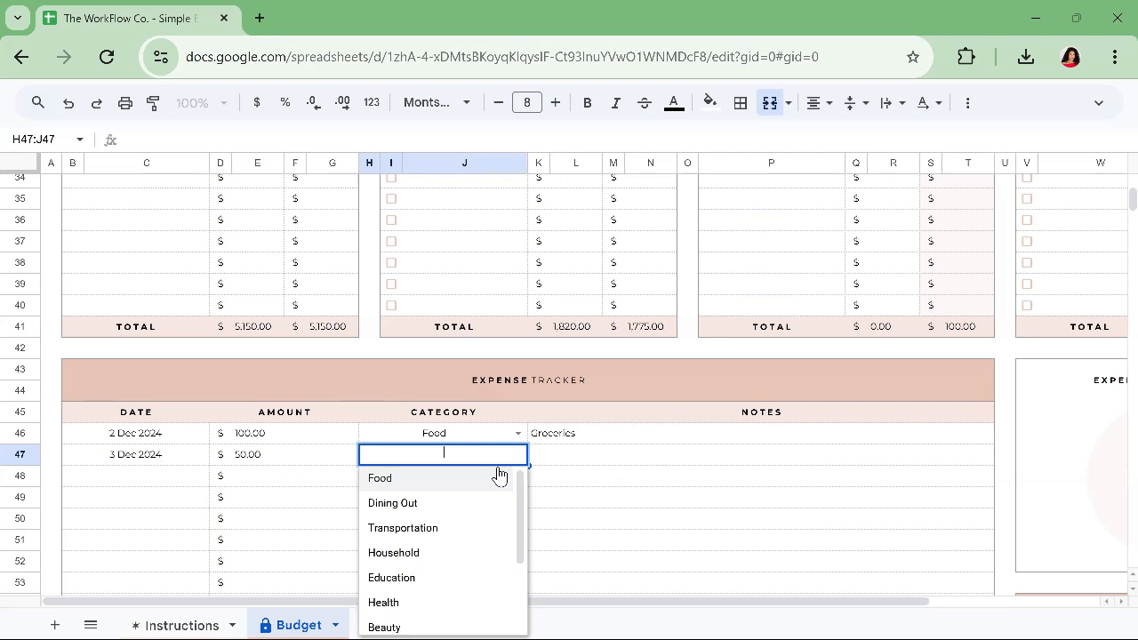
scroll(469, 589, "down", 2)
scroll(468, 574, "up", 2)
left_click(457, 532)
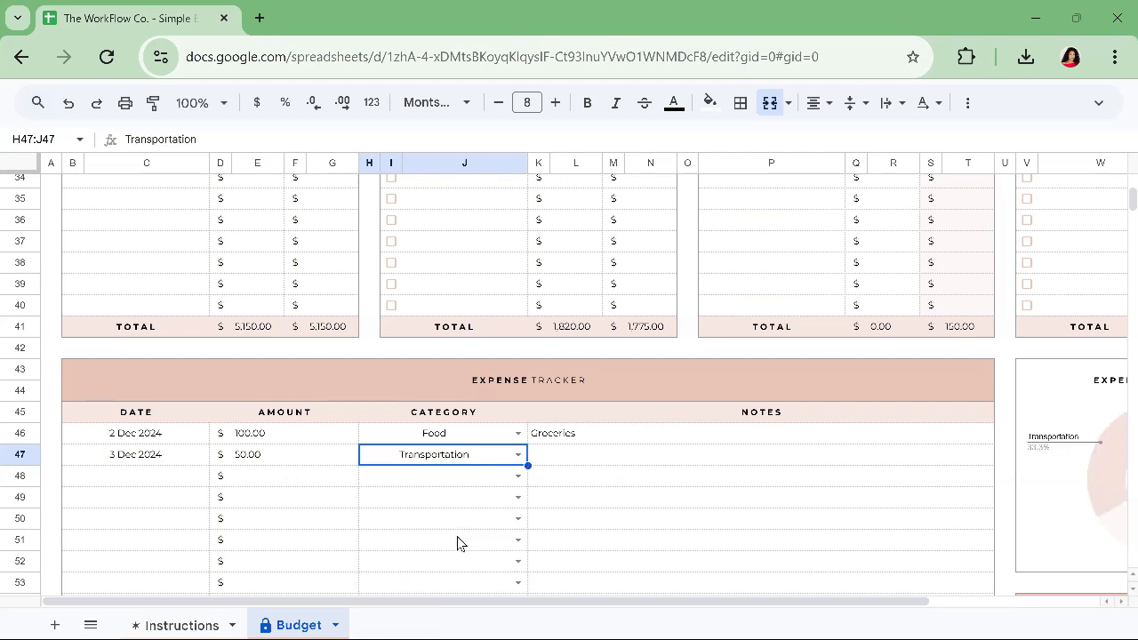
- Add the note "Day out in London" to the second expense and check the Transportation row in the Expense Summary
left_click(663, 459)
double_click(657, 463)
type("Day out")
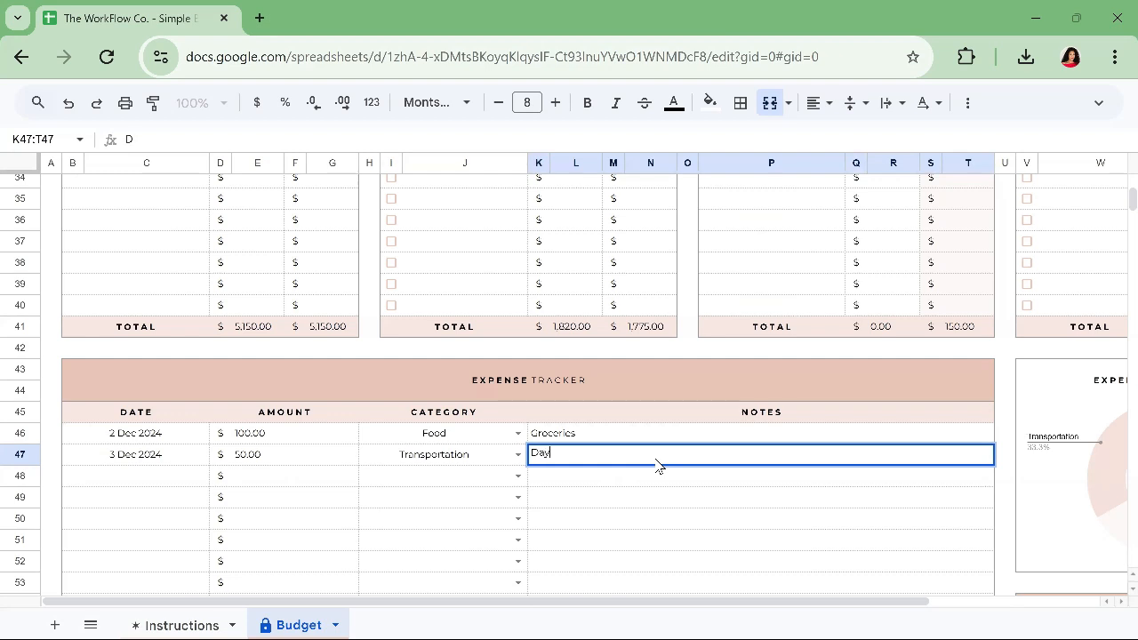
key("BackSpace")
key("BackSpace")
key("BackSpace")
key("BackSpace")
type("pu")
key("BackSpace")
key("BackSpace")
key("BackSpace")
type("out in London")
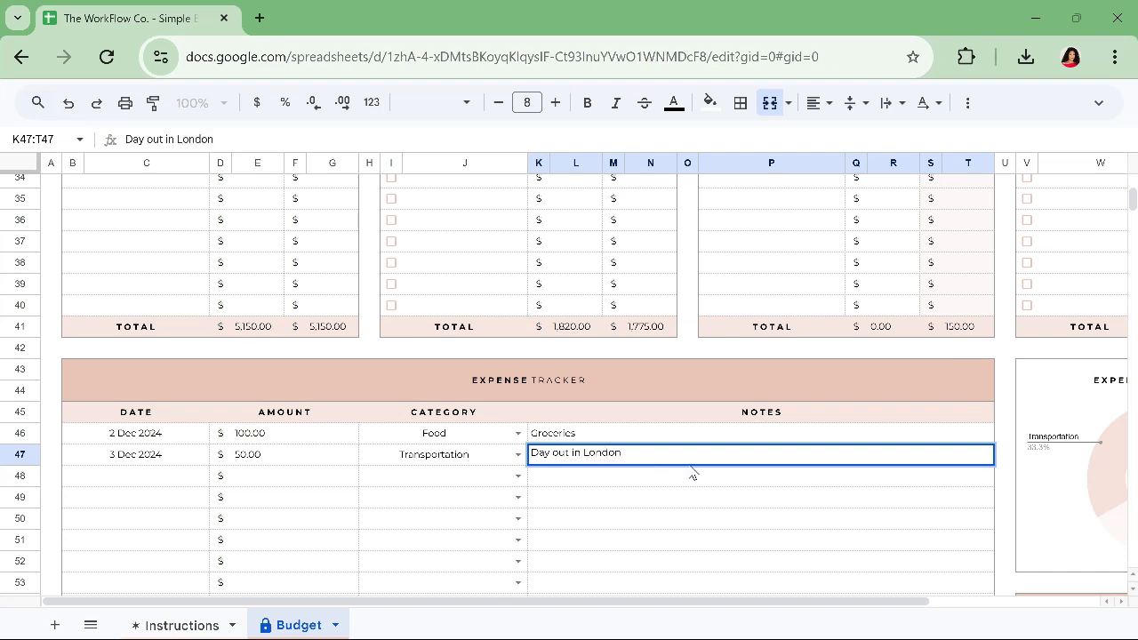
scroll(790, 498, "up", 5)
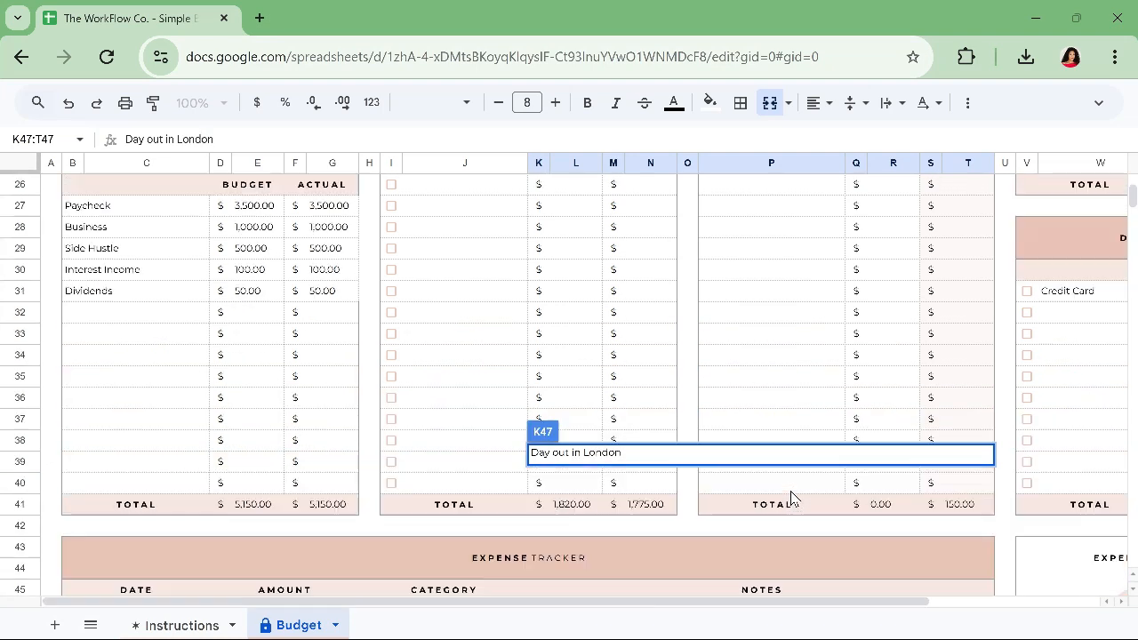
scroll(880, 409, "up", 2)
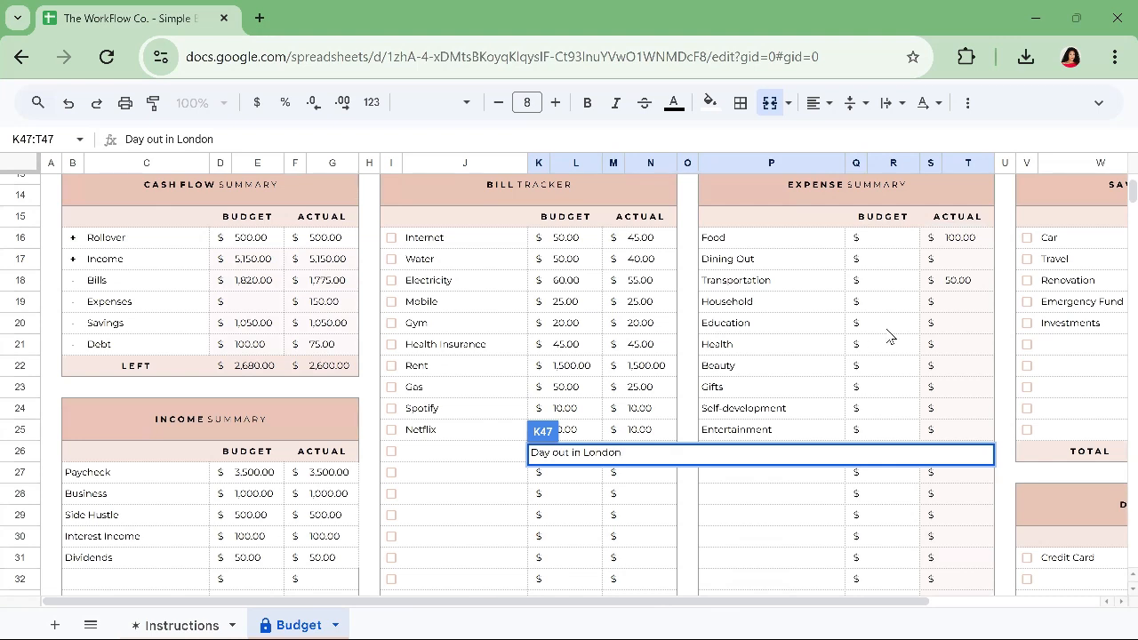
left_click(878, 327)
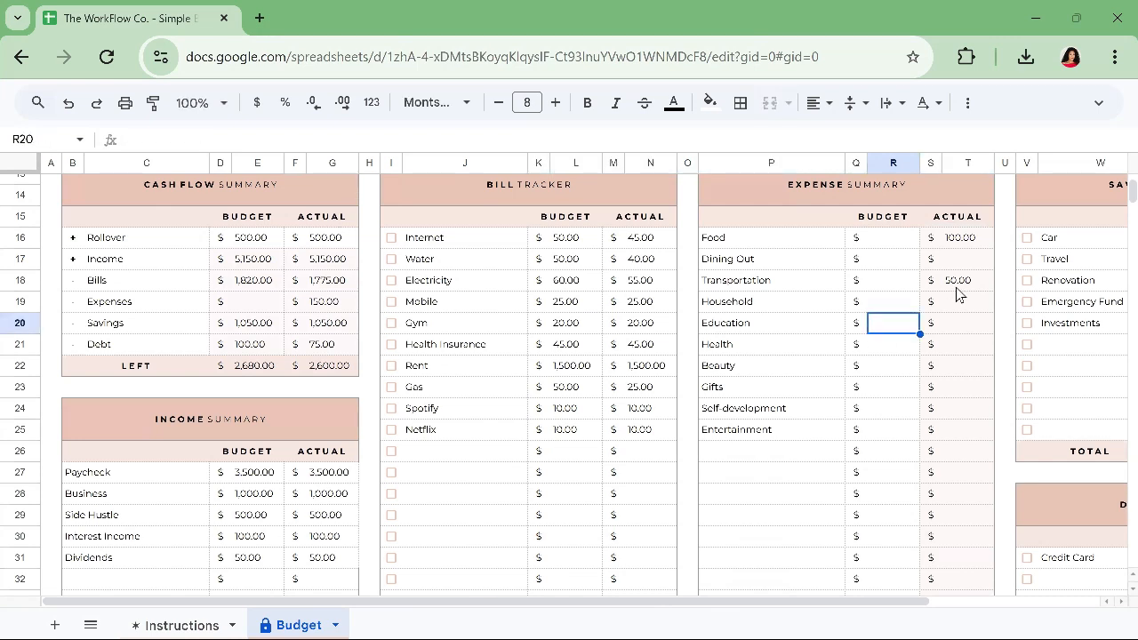
- Start the third Expense Tracker entry with the date 3 Dec 2024 and an amount of 25
scroll(807, 414, "down", 8)
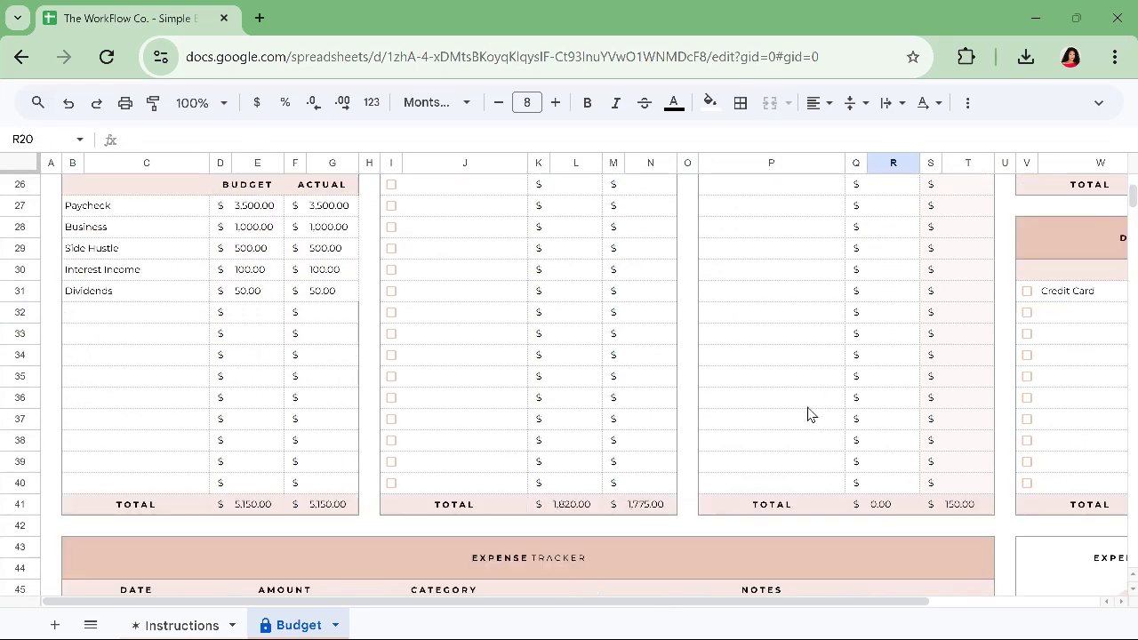
double_click(148, 387)
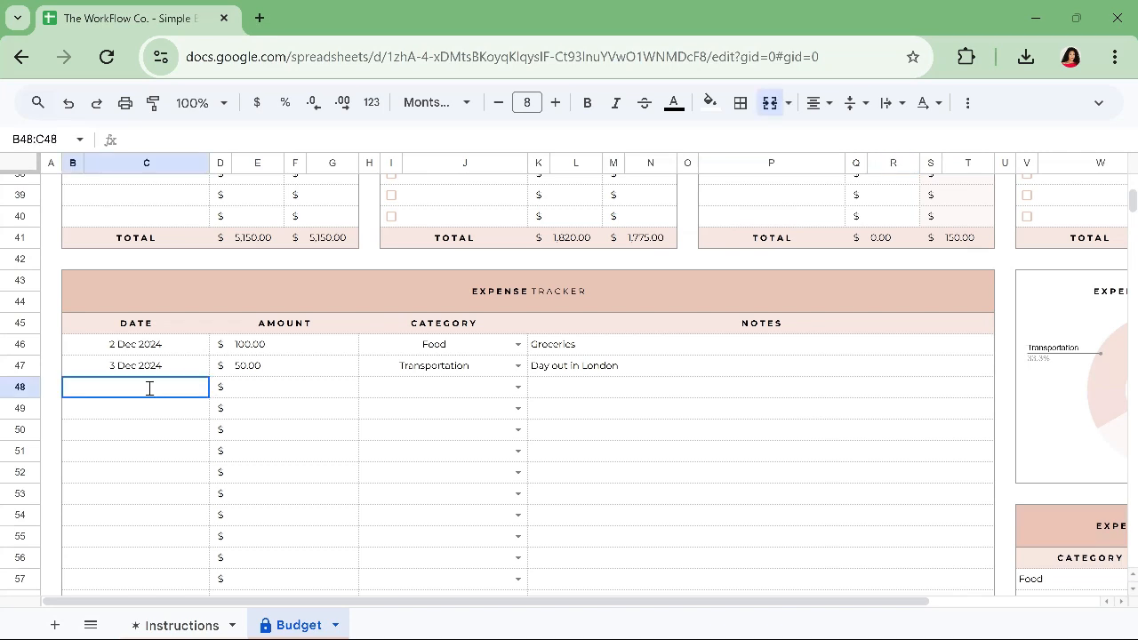
left_click(83, 229)
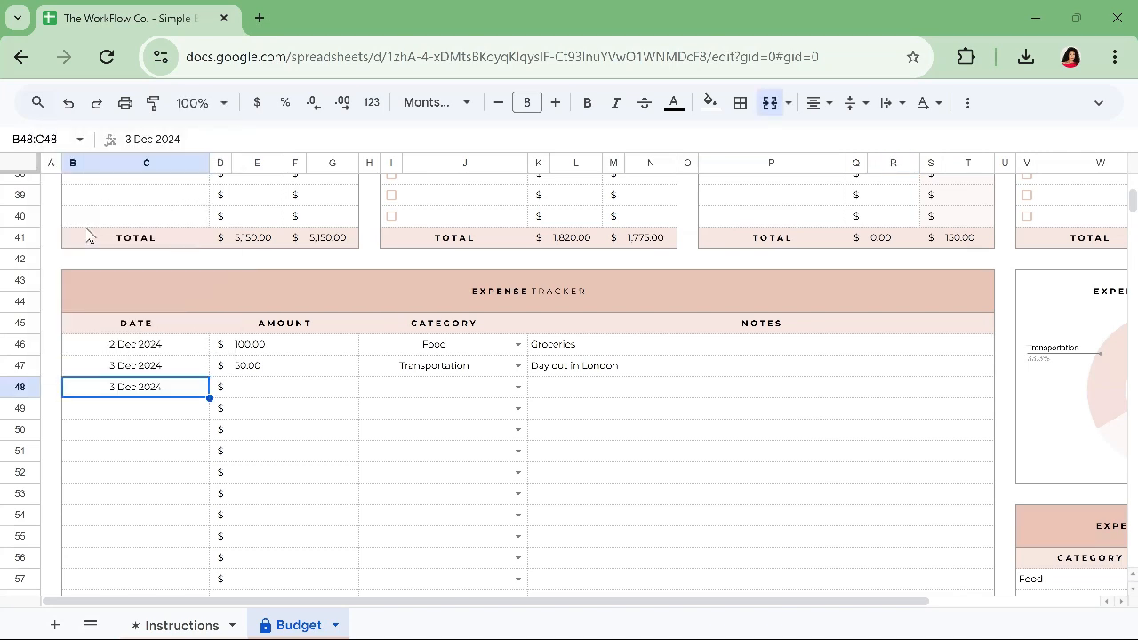
double_click(267, 388)
type("25")
key("Tab")
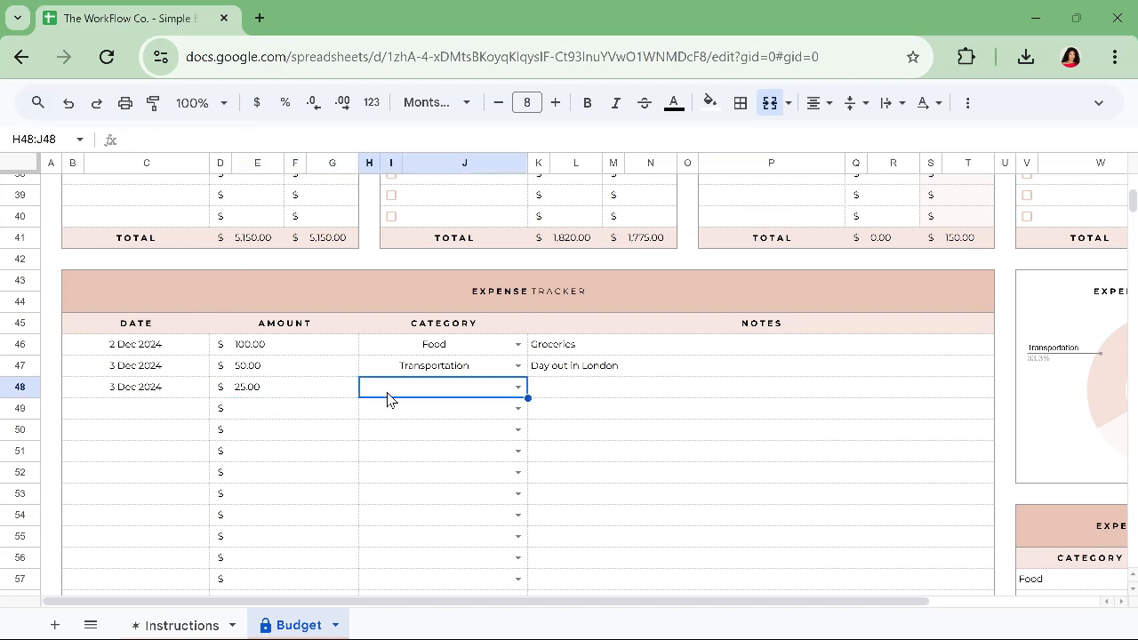
- Set the third expense's category to Dining Out with the note Coffee
left_click(520, 388)
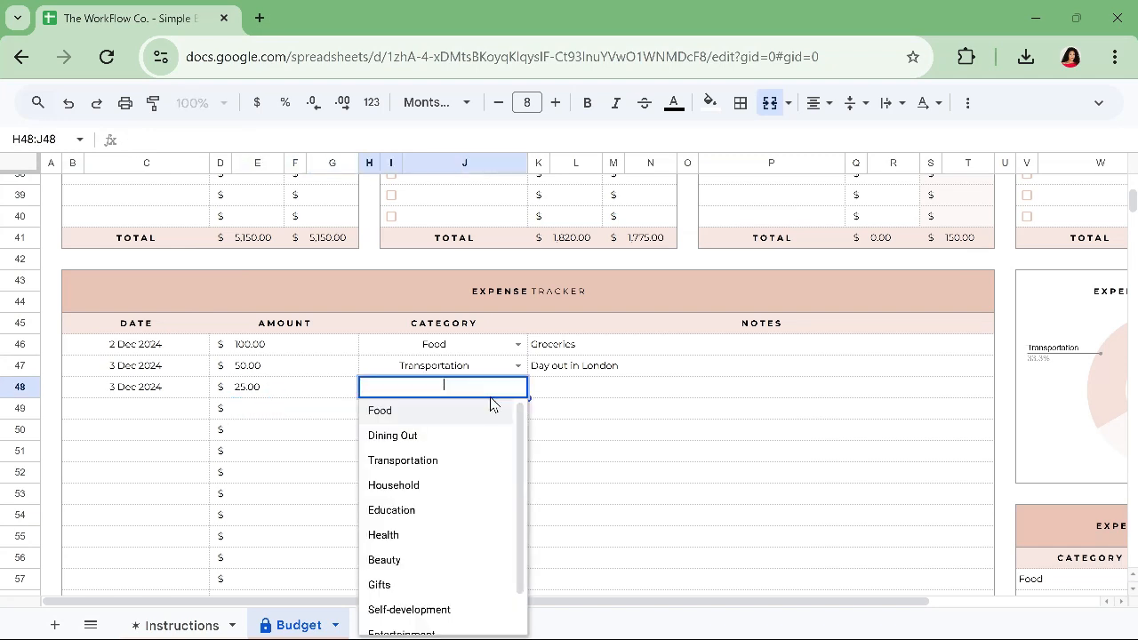
left_click(439, 437)
double_click(561, 392)
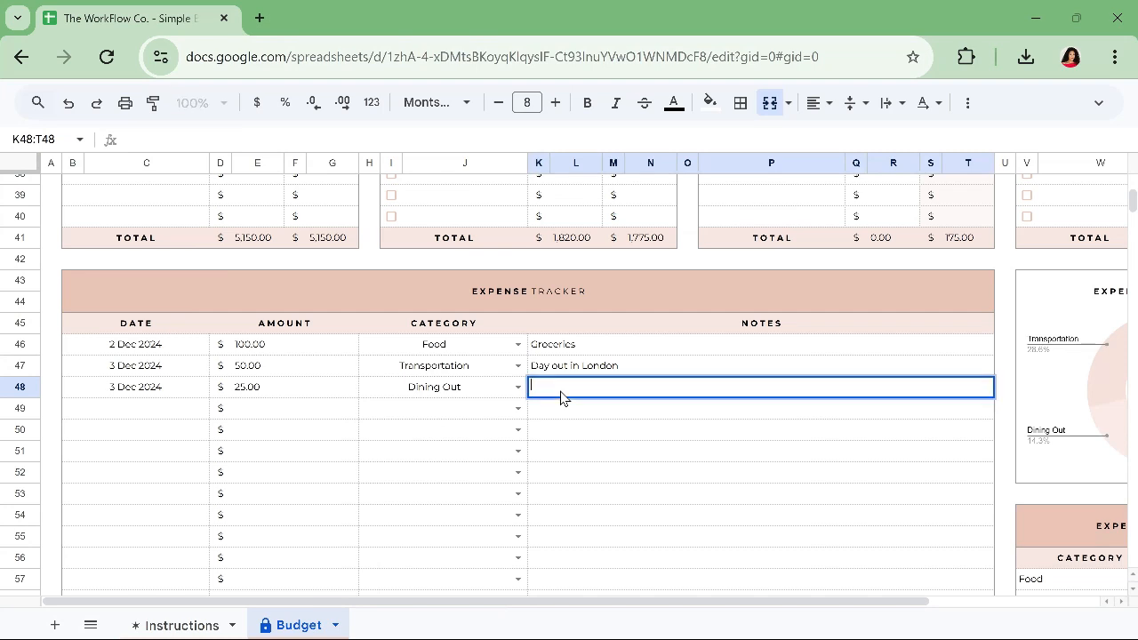
type("Coffee")
key("Return")
- In the Expense Summary, enter budgets of 800 for Food, 300 for Dining Out and 200 for Transportation
scroll(701, 309, "up", 8)
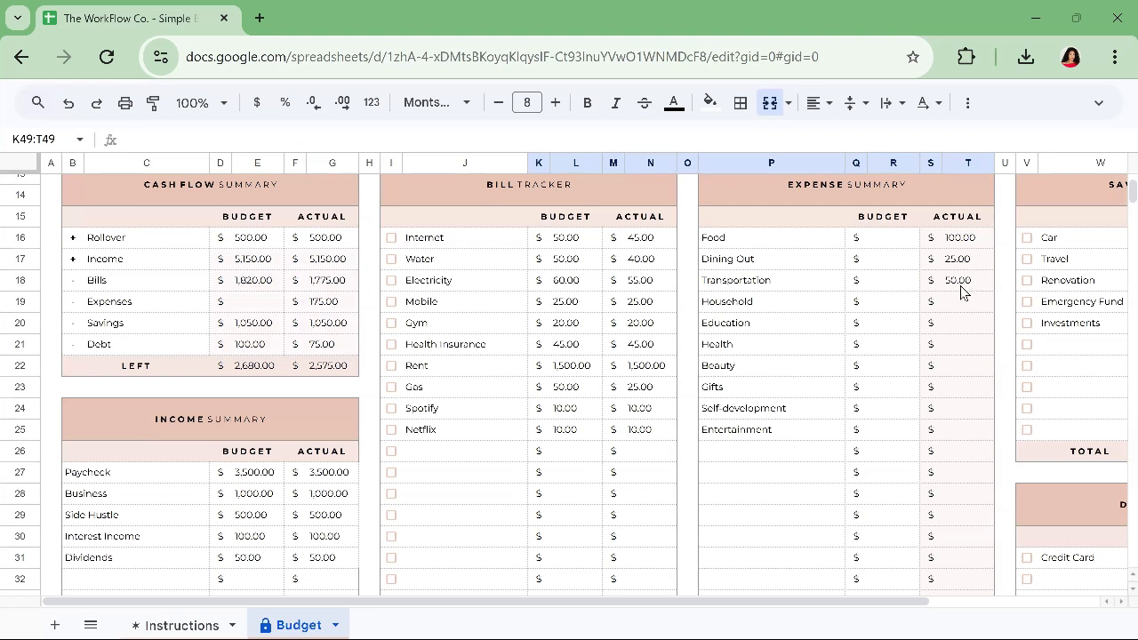
left_click(887, 238)
double_click(887, 238)
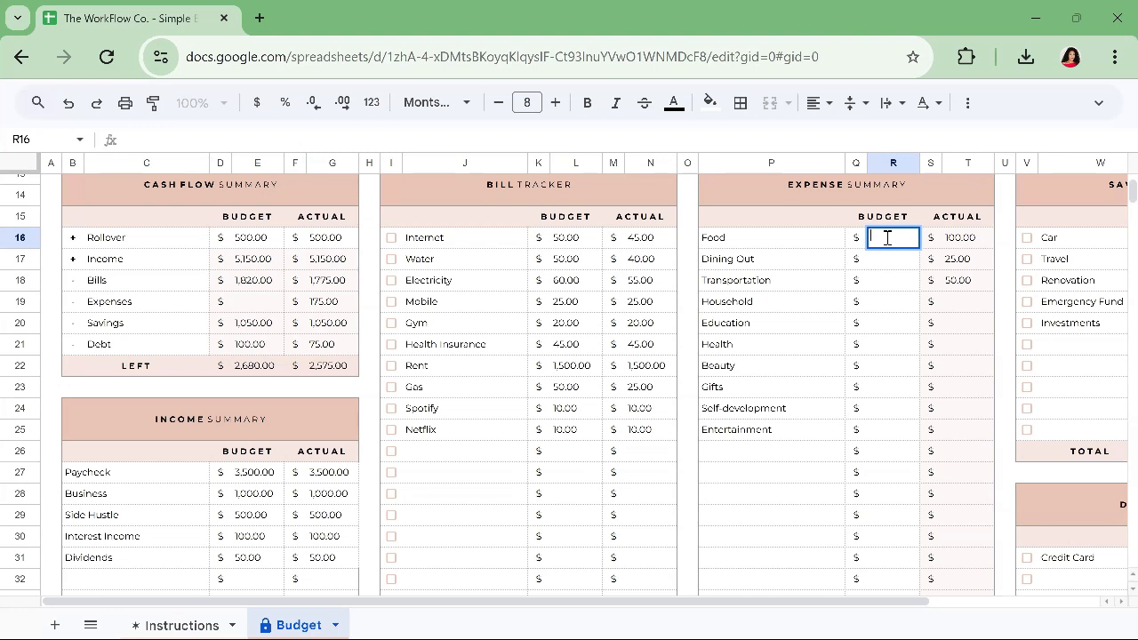
type("800")
left_click(900, 265)
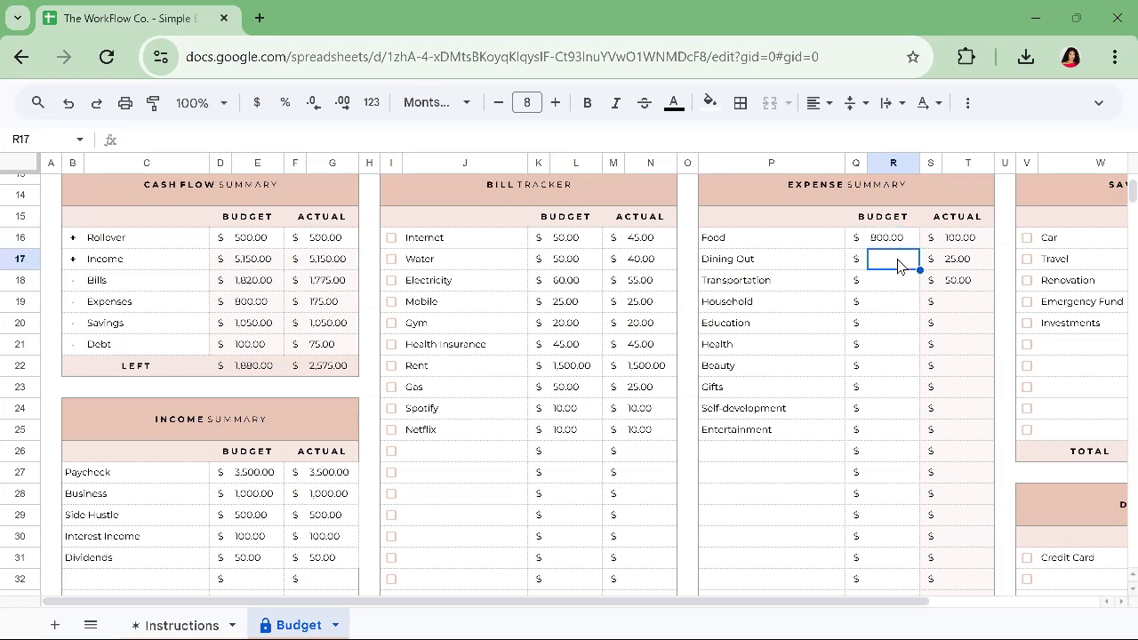
type("300")
key("Tab")
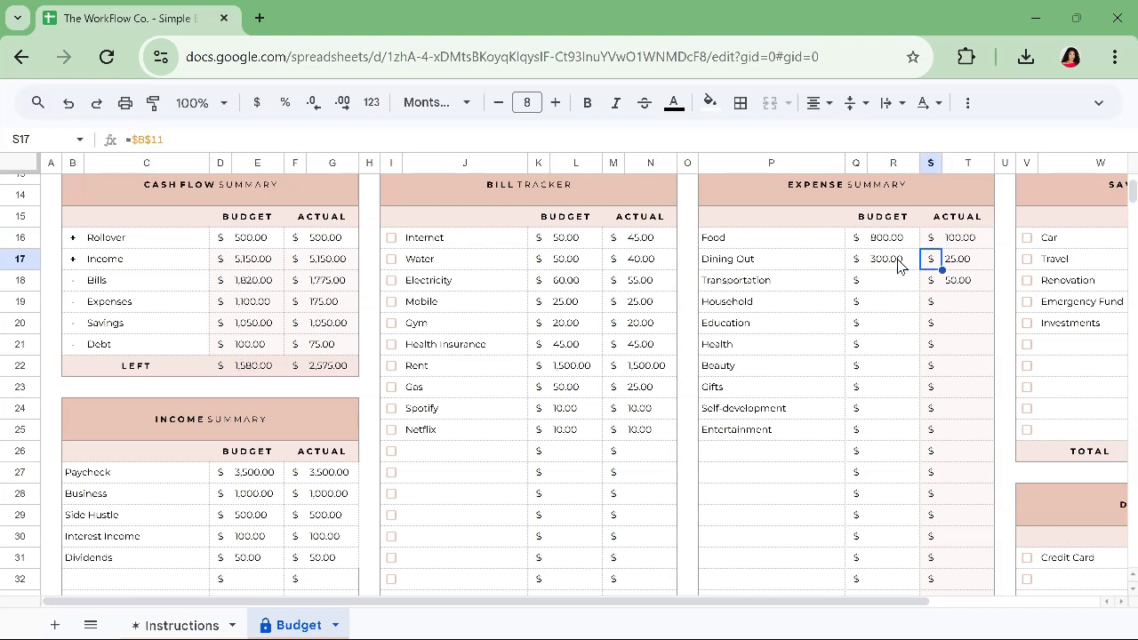
key("Down")
key("Left")
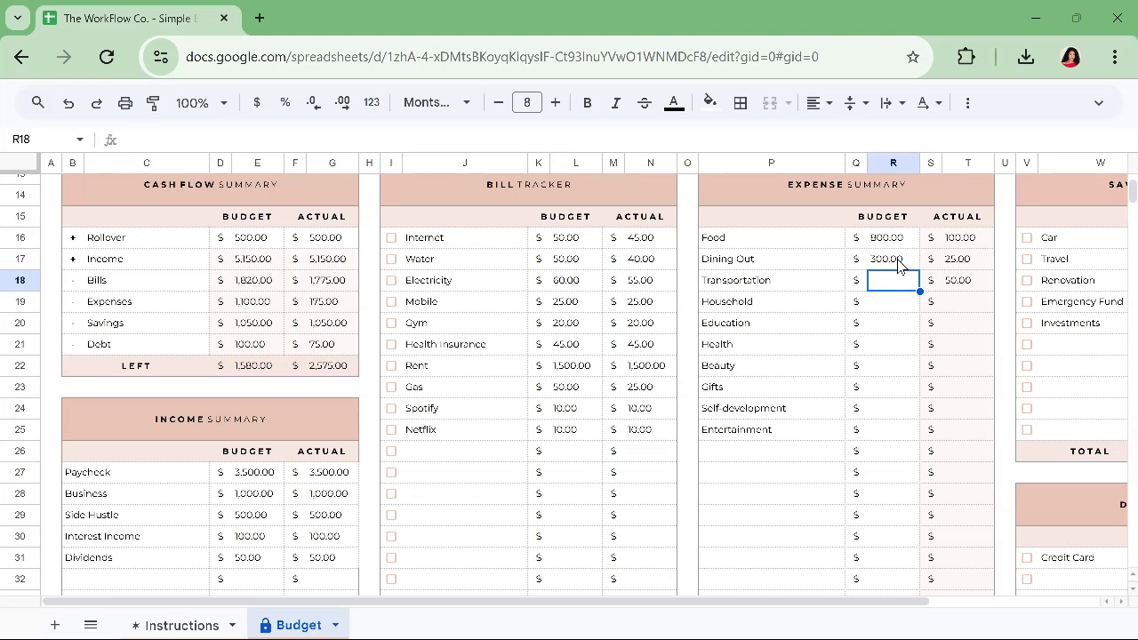
type("200")
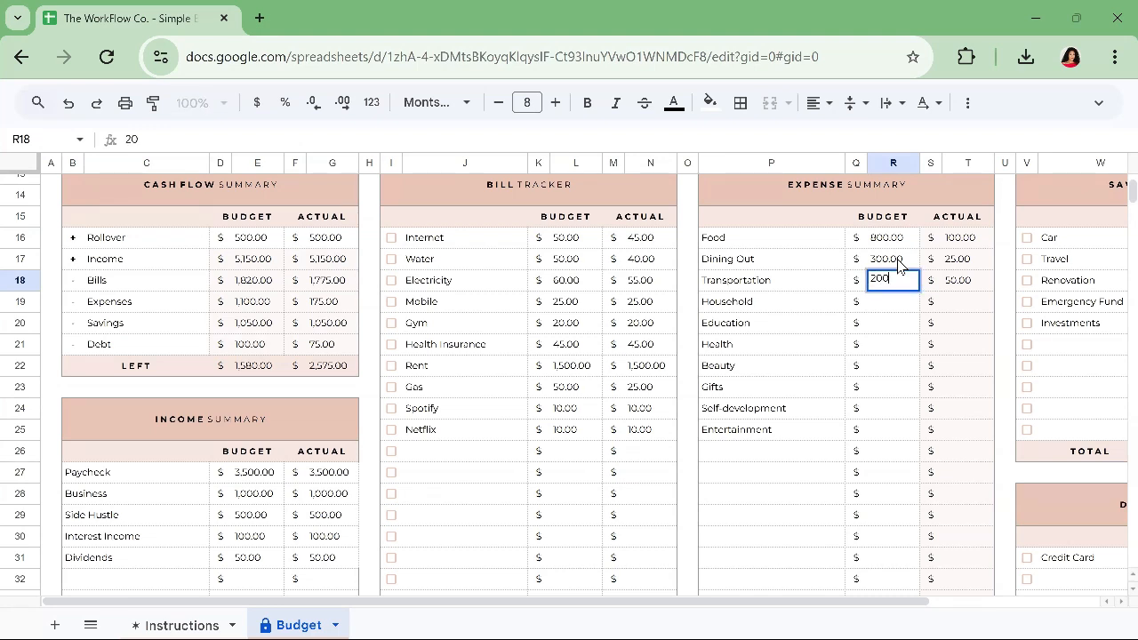
key("Return")
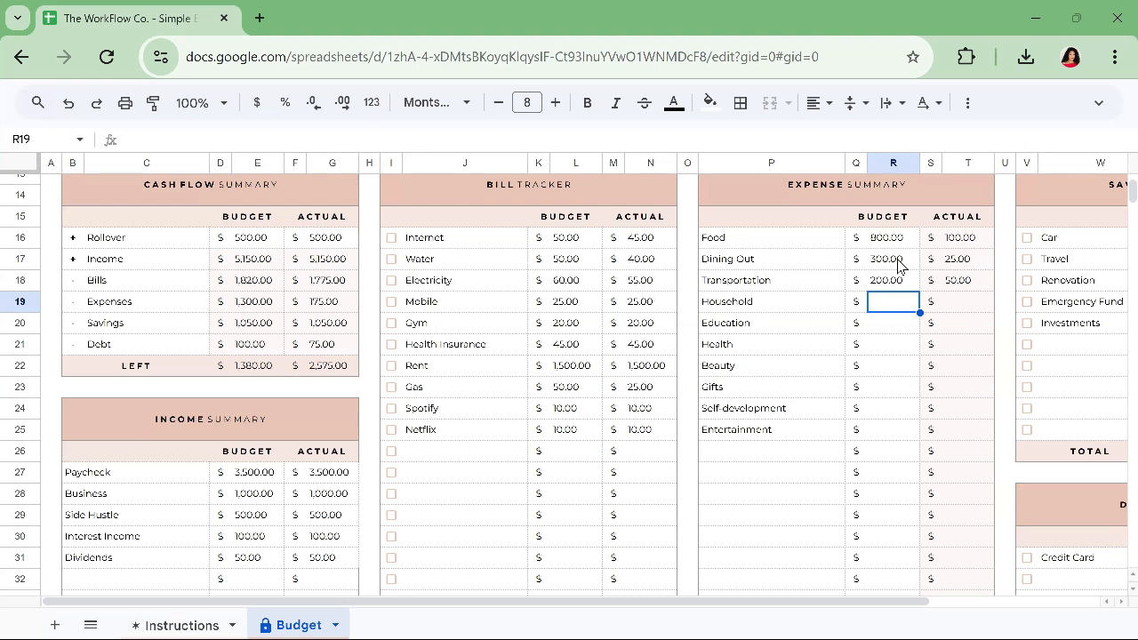
- Enter Expense Summary budgets of 100 for Household, 80 for Education and 50 for Health
type("100")
key("Return")
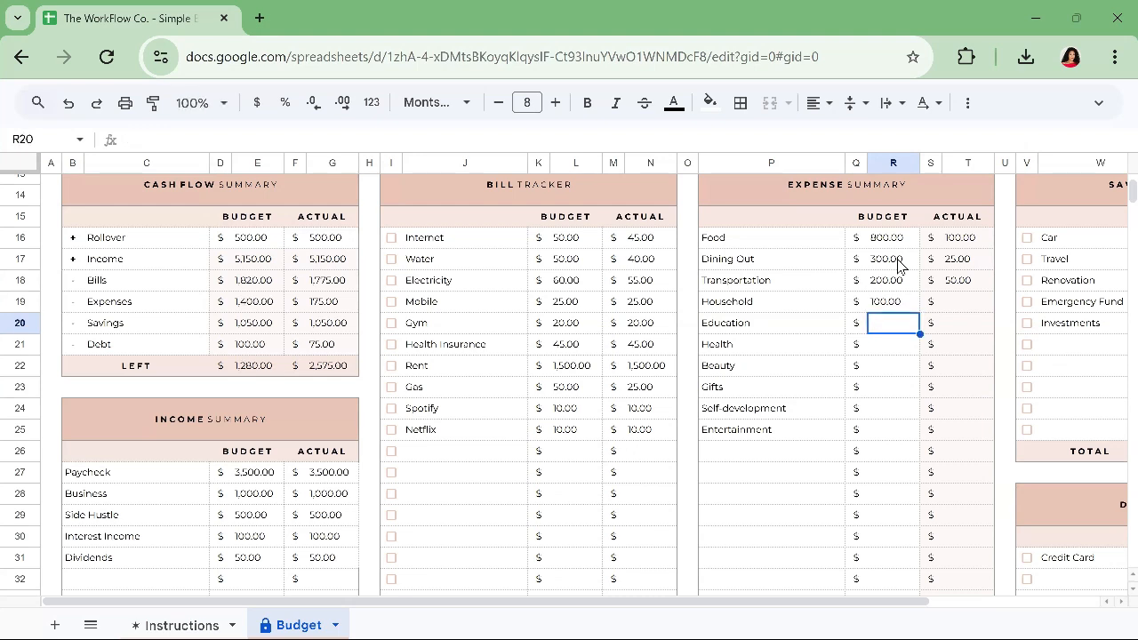
type("80")
key("Return")
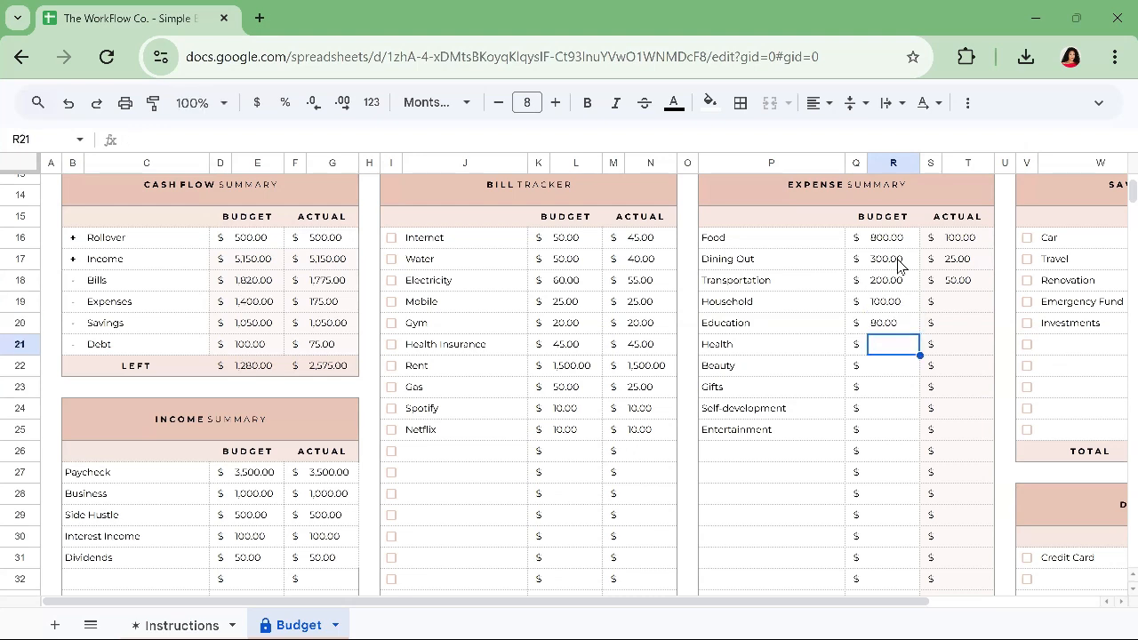
type("50")
key("Return")
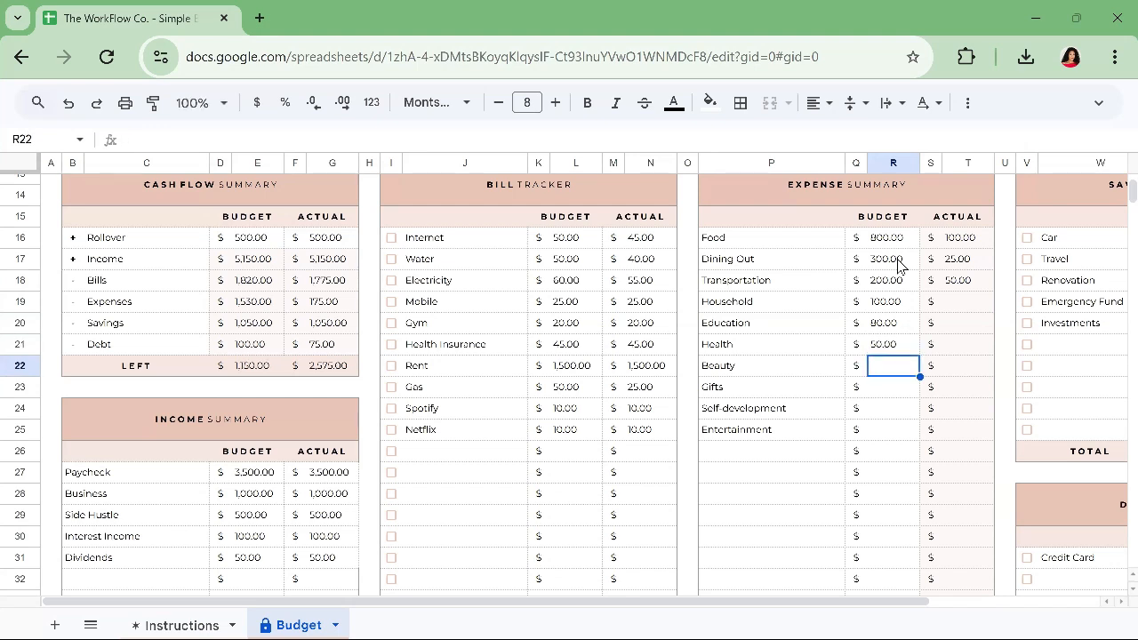
- Enter Expense Summary budgets of 100 for Beauty, 75 for Gifts, 100 for Self-development and 100 for Entertainment
type("100")
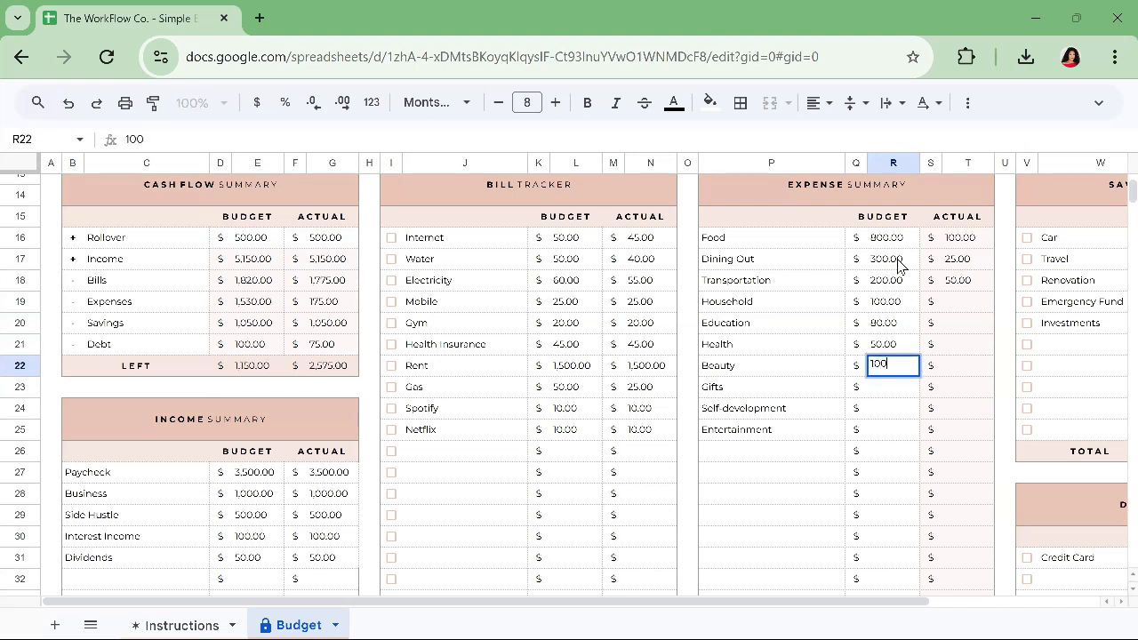
key("Return")
type("75")
key("Return")
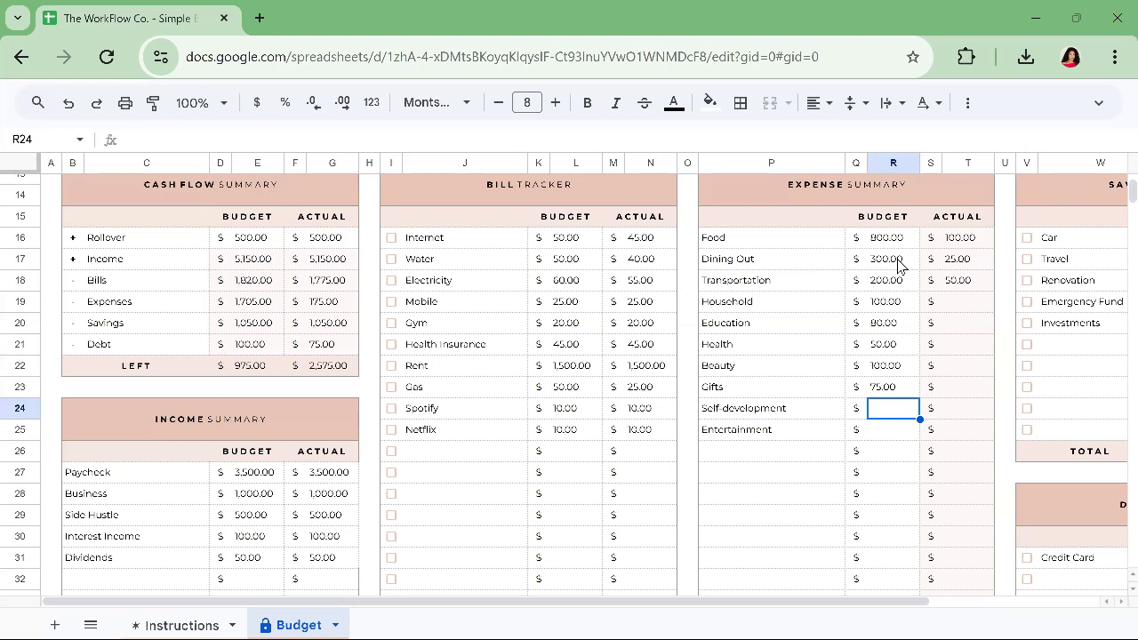
type("100")
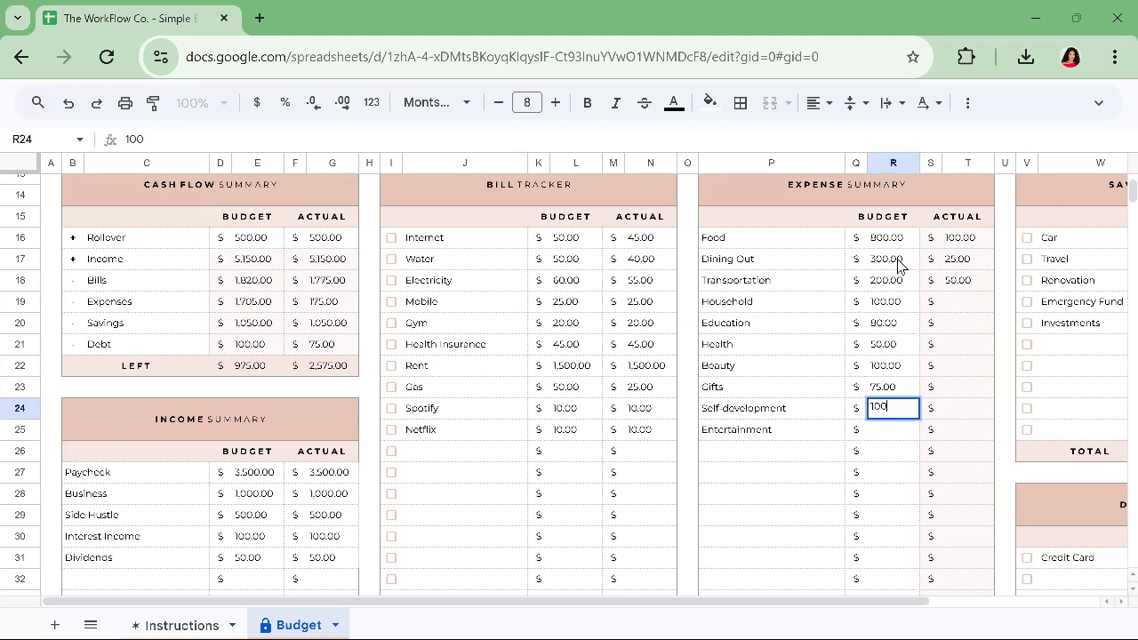
key("Return")
type("100")
key("Return")
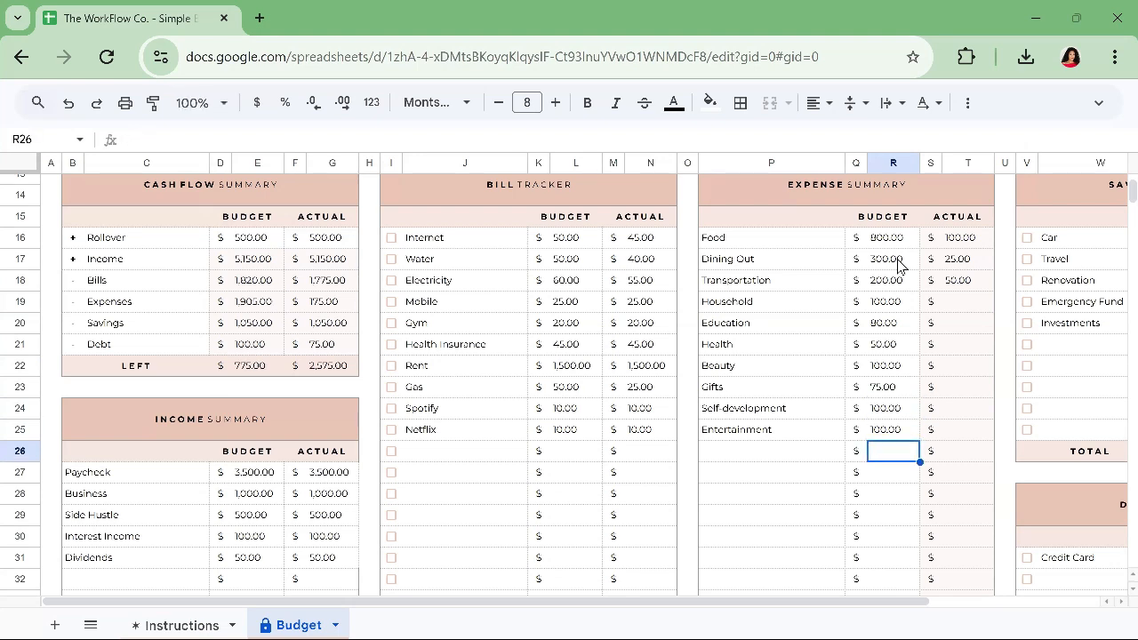
- Examine the Expense Breakdown chart and the category table with totals and percentages below it
left_click_drag(907, 604, 1102, 608)
scroll(1070, 412, "down", 5)
scroll(1067, 412, "down", 3)
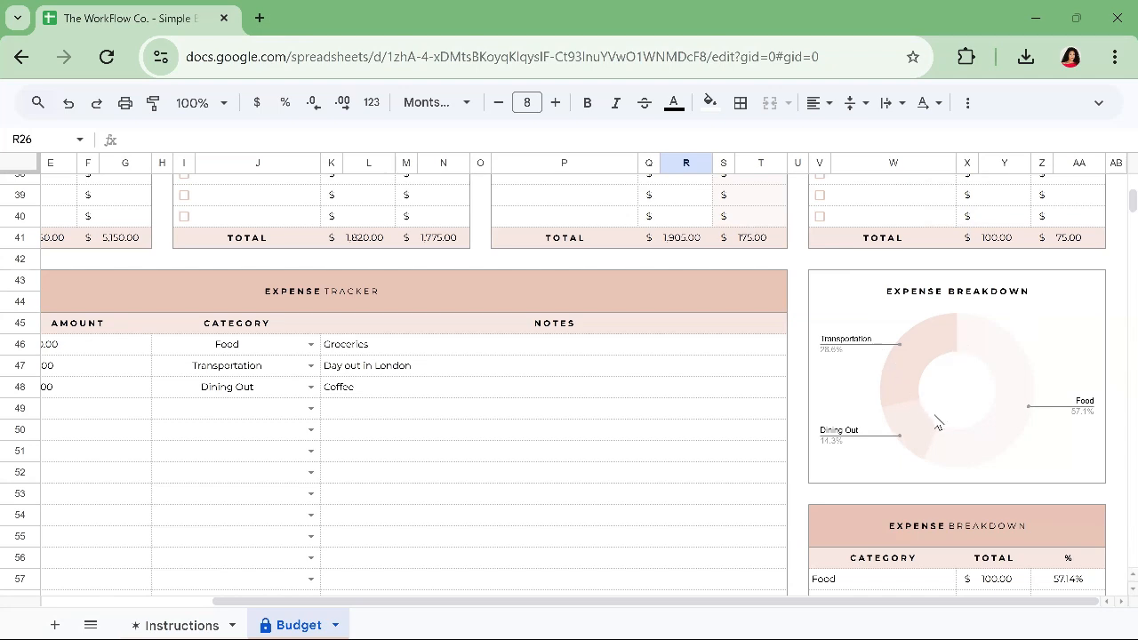
scroll(935, 420, "down", 4)
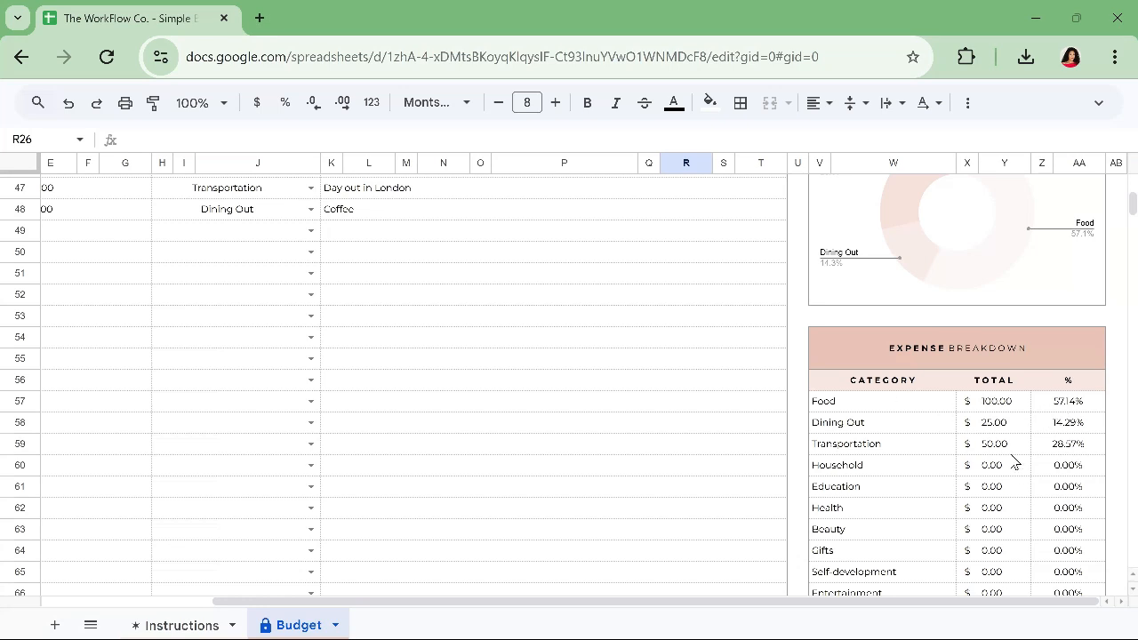
scroll(1002, 414, "down", 2)
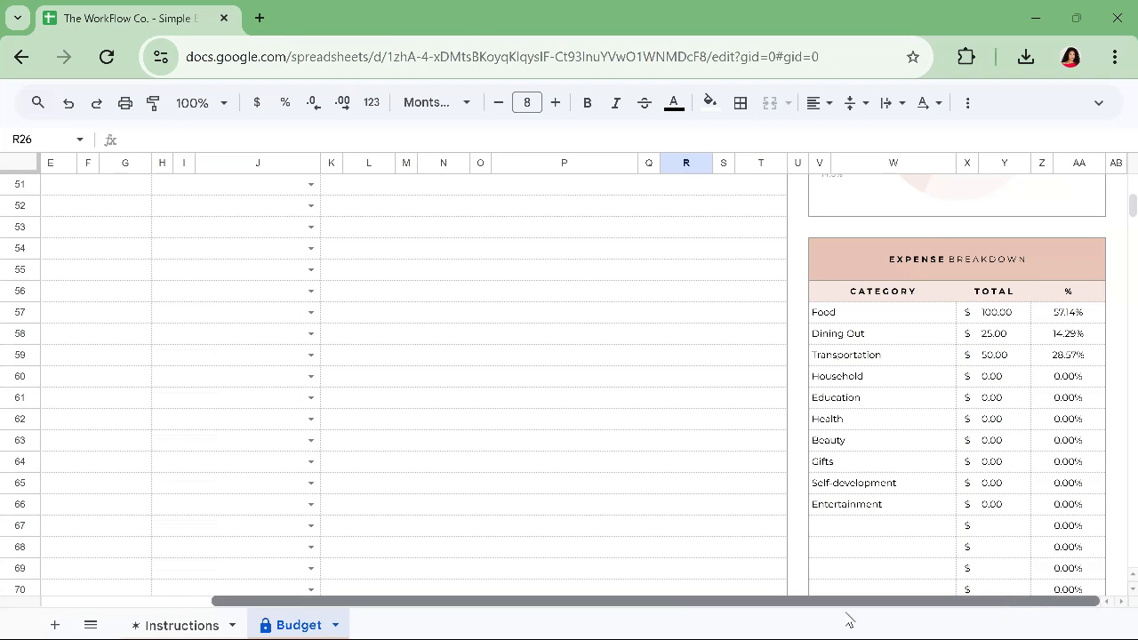
- Look through the category options for the fourth Expense Tracker row without choosing one
scroll(849, 620, "left", 3)
scroll(490, 452, "up", 6)
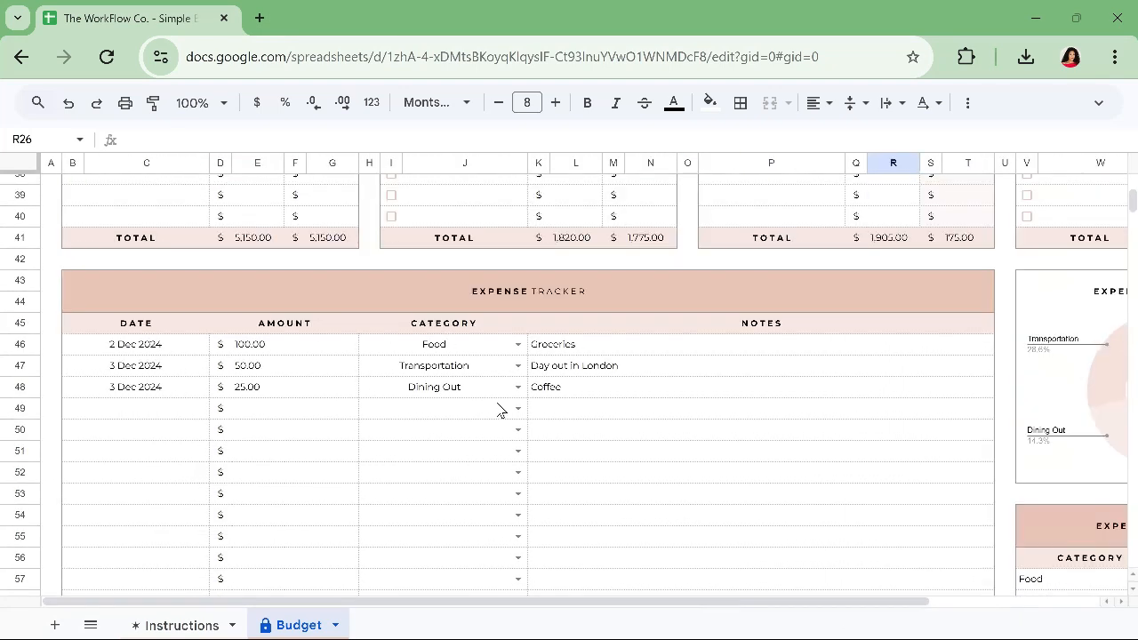
left_click(517, 408)
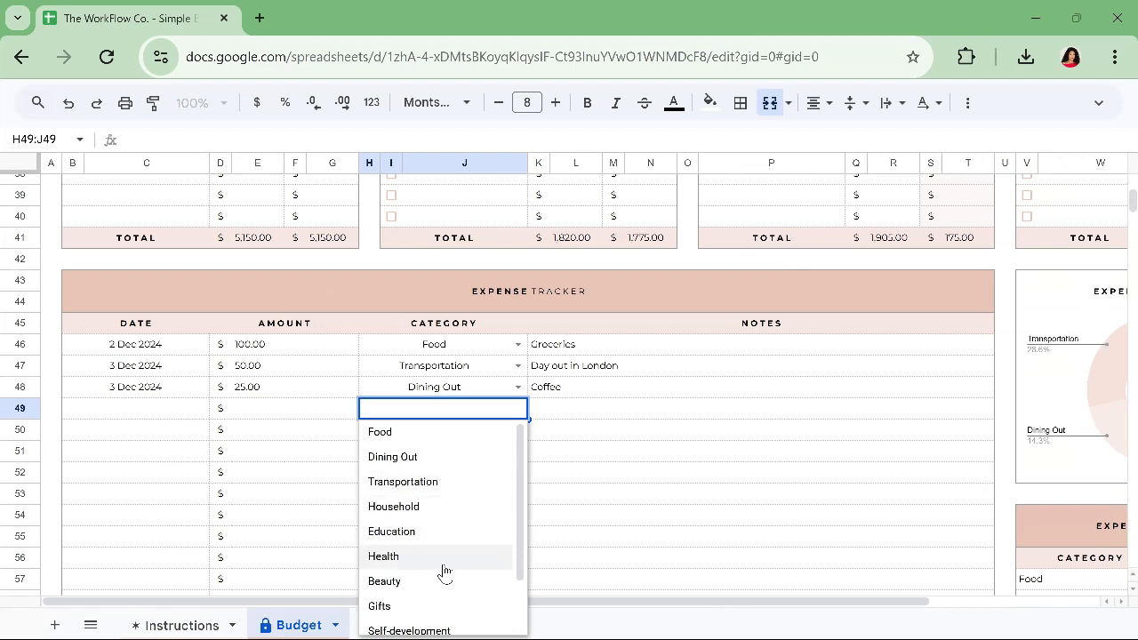
scroll(447, 597, "down", 2)
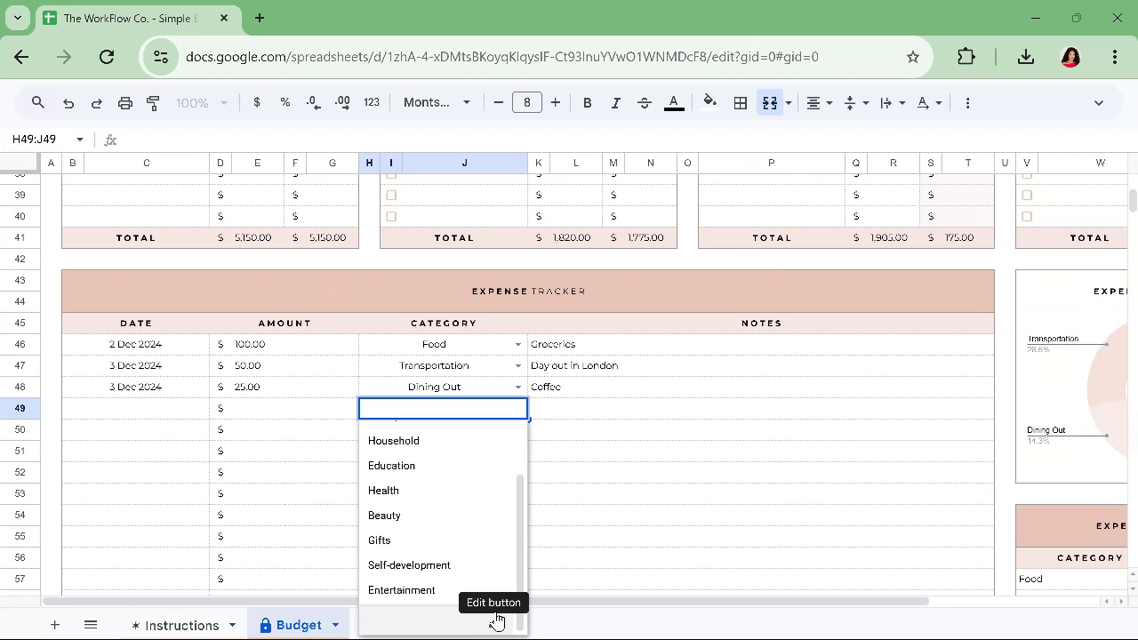
left_click(581, 435)
- Review the amounts left in the Cash Flow Summary and the Amount Left to Spend chart on the dashboard
scroll(581, 439, "up", 4)
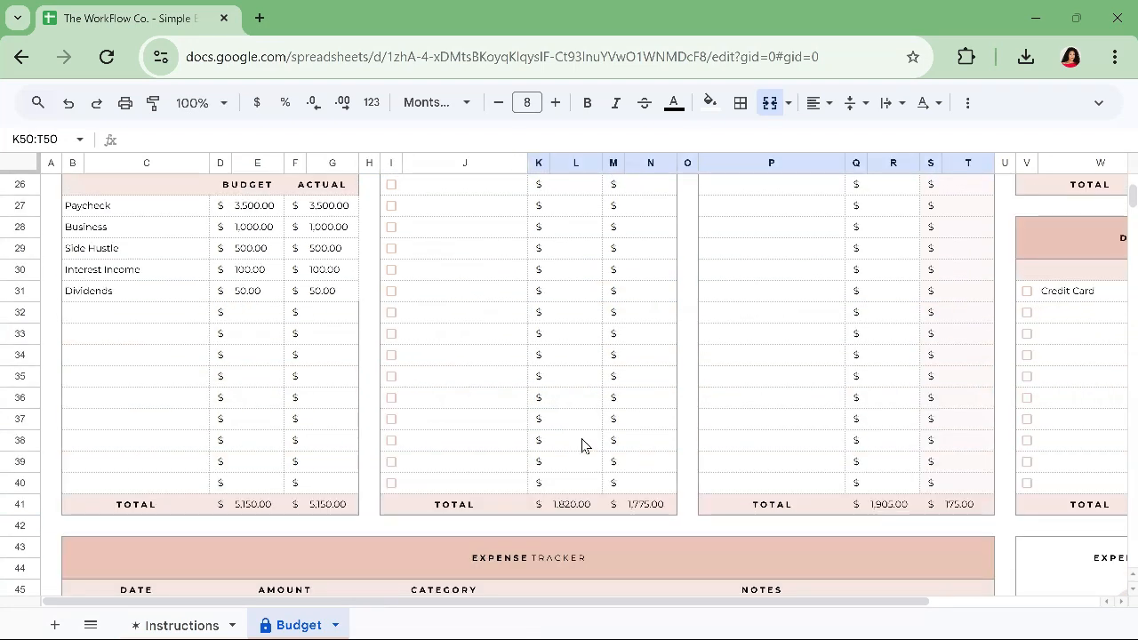
scroll(581, 444, "up", 4)
scroll(461, 402, "up", 2)
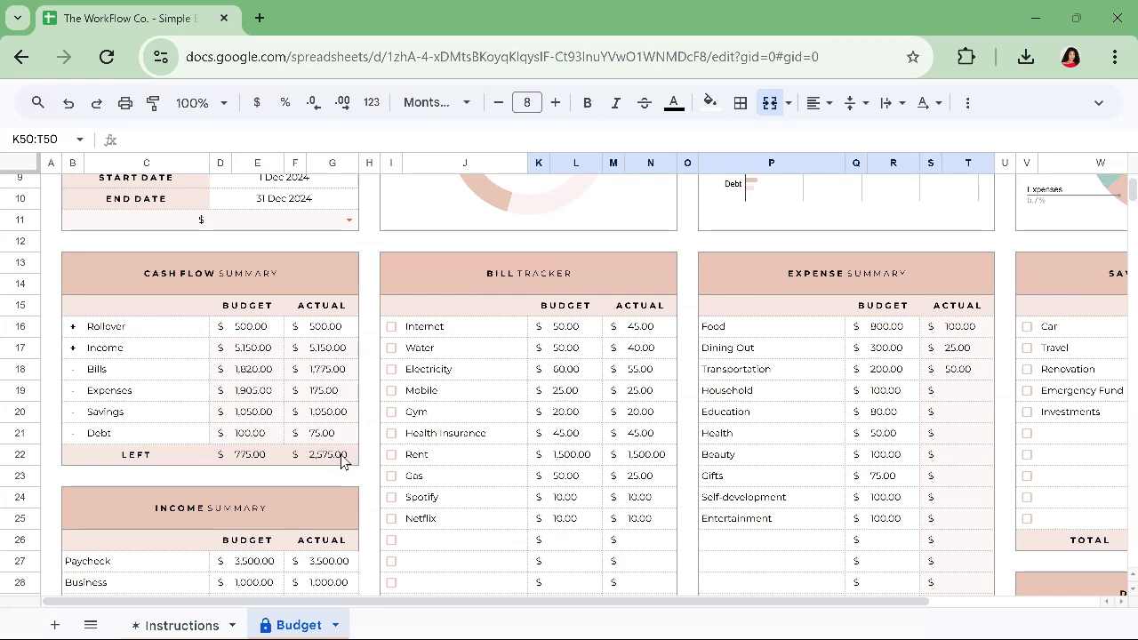
scroll(343, 445, "up", 4)
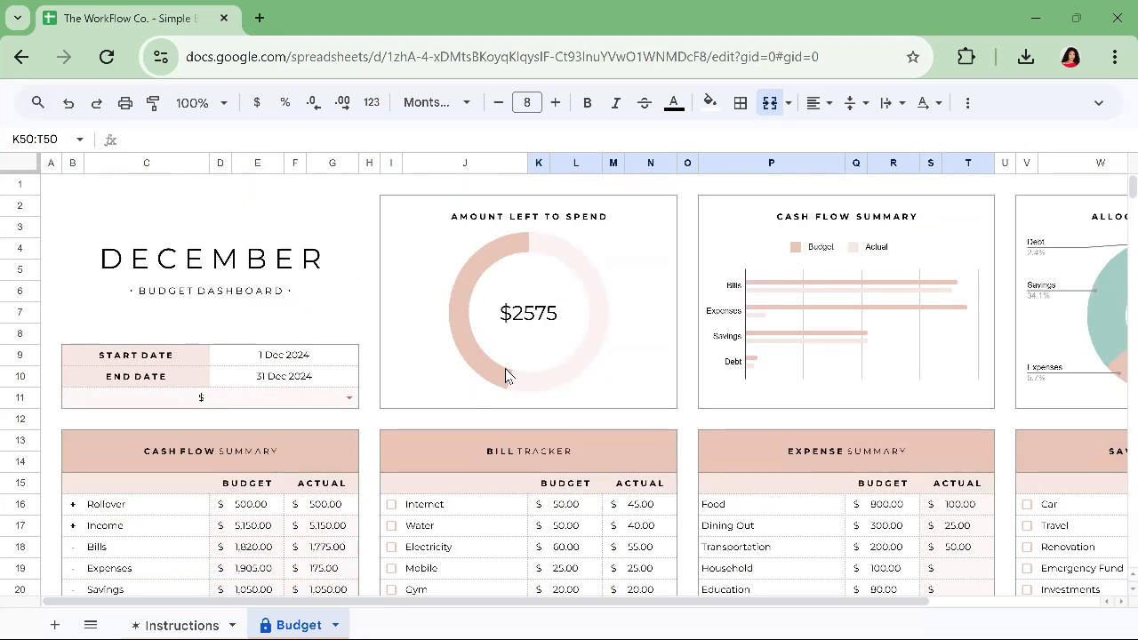